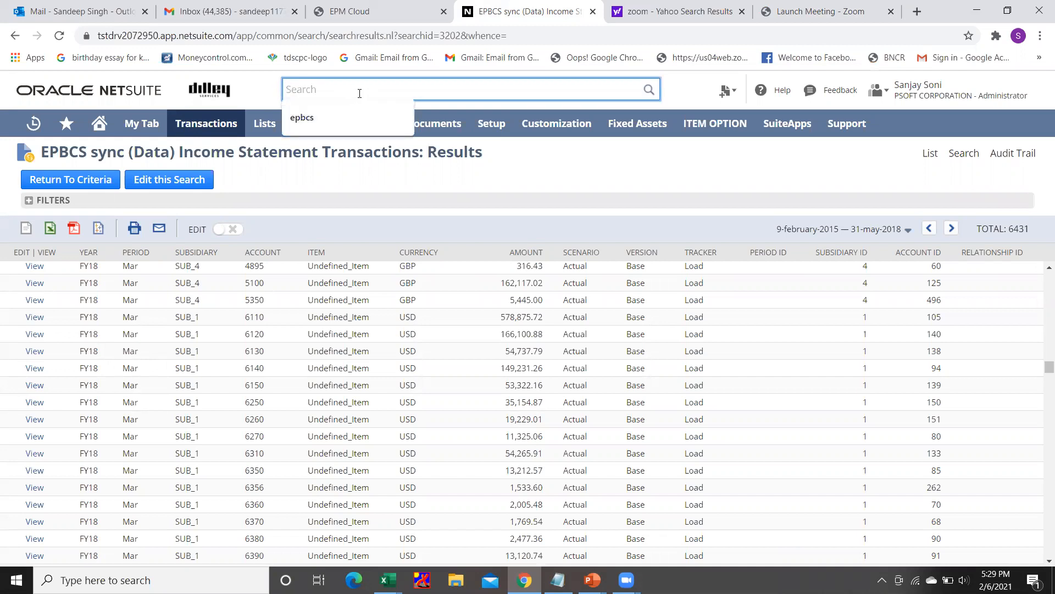
Step: Run a global search for PBCS and look through the listed pages and saved searches
type("PBCS")
key("Return")
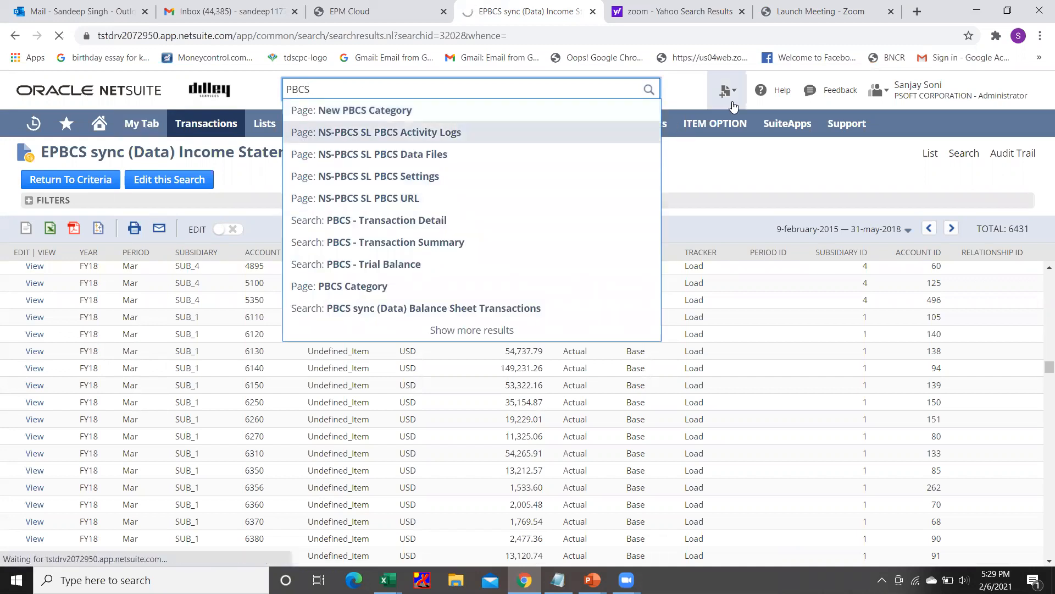
left_click(649, 90)
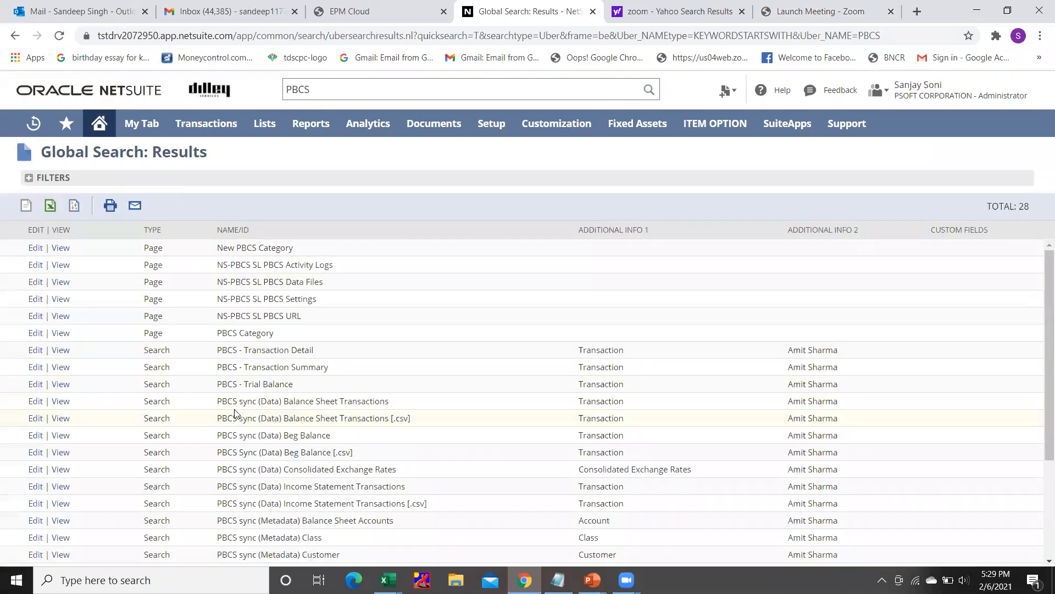
scroll(246, 371, "down", 3)
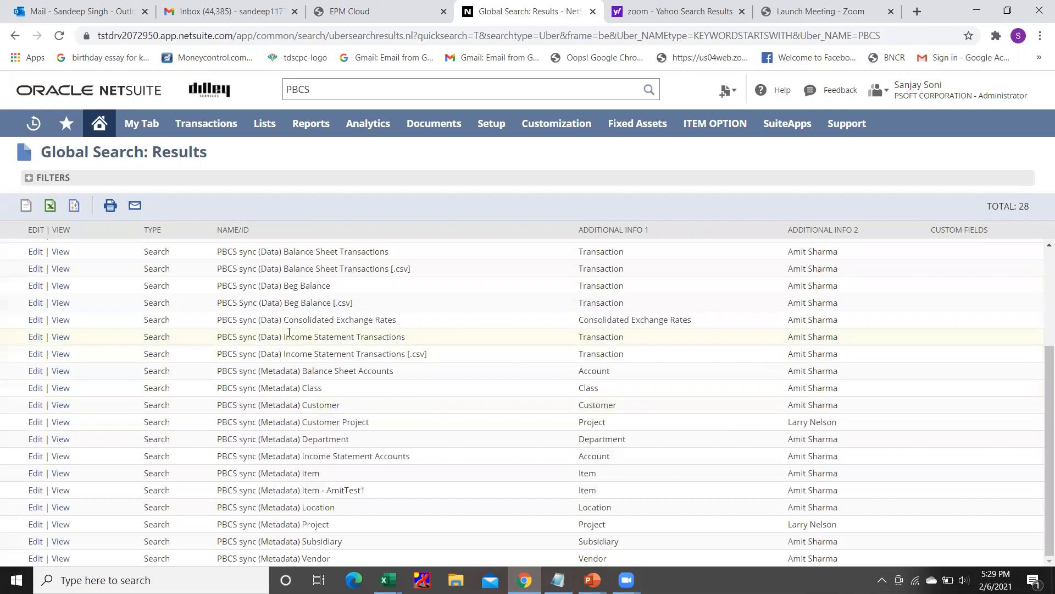
scroll(289, 332, "up", 1)
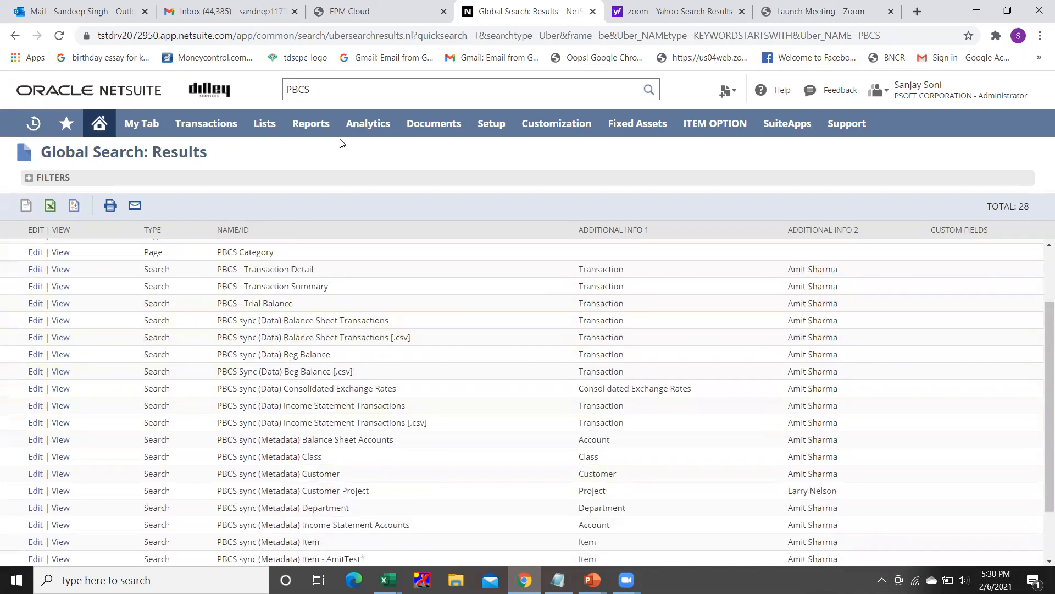
Step: Search globally for EPBCS and view the results of the EPBCS sync (Data) Income Statement Transactions saved search
left_click(344, 93)
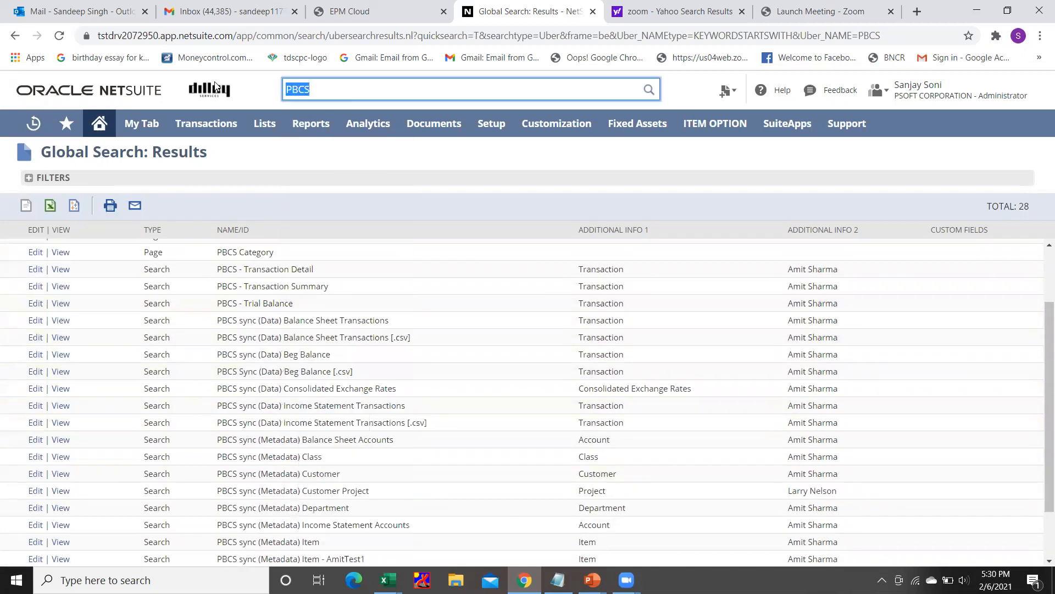
type("EPB")
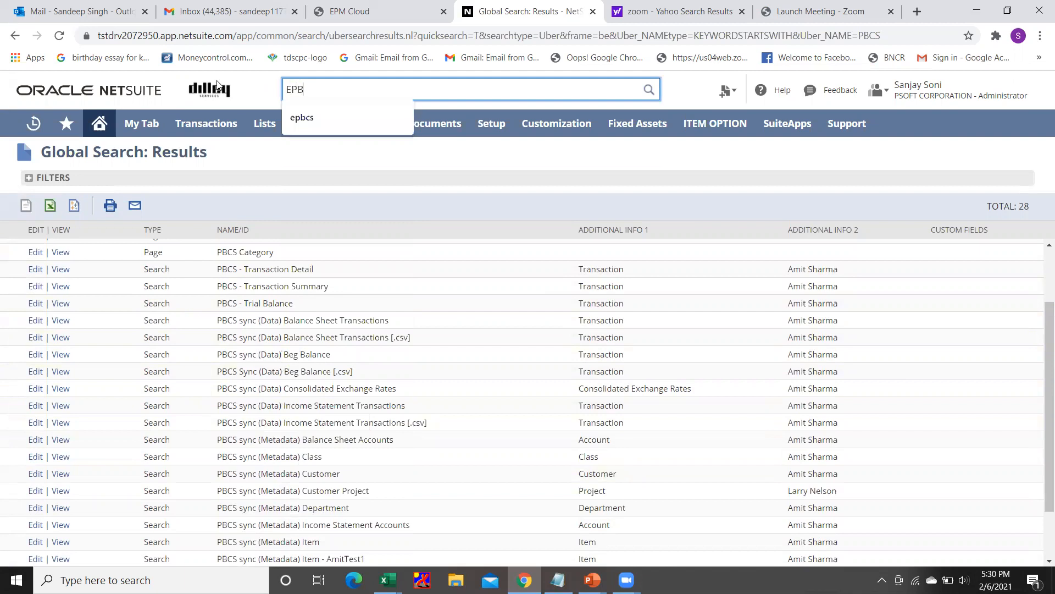
type("CS")
key("Return")
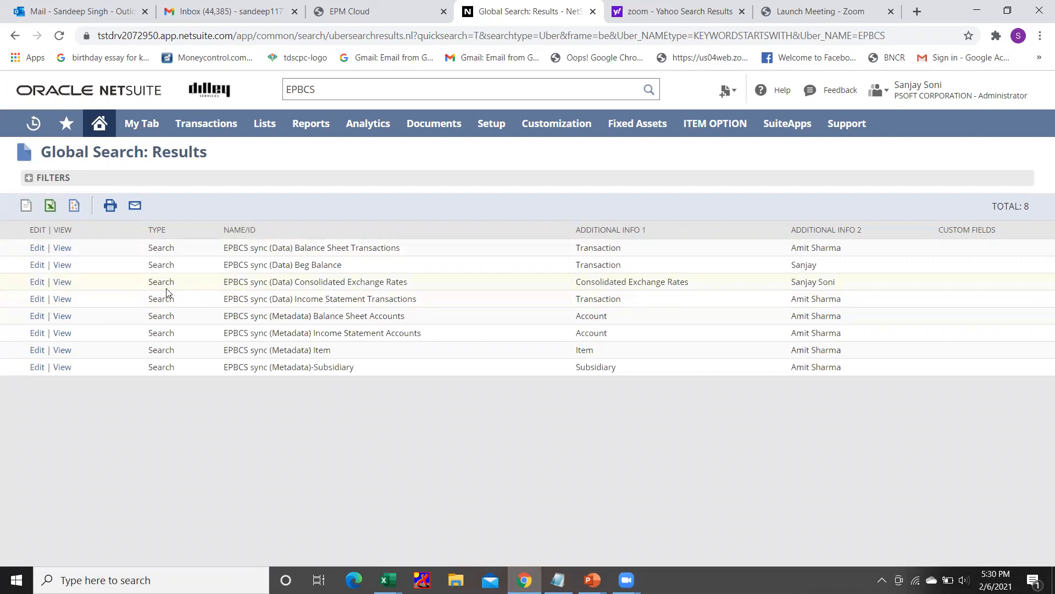
left_click(61, 299)
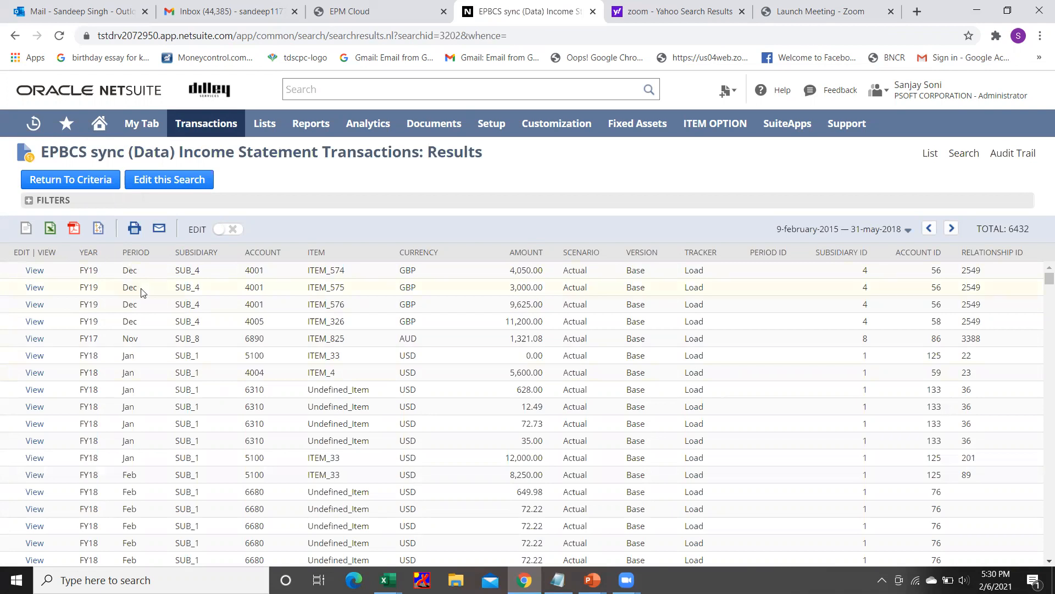
Step: Switch to the fy19 IS data_Load_File workbook in Excel and review its Year and Period columns
key("alt+Tab")
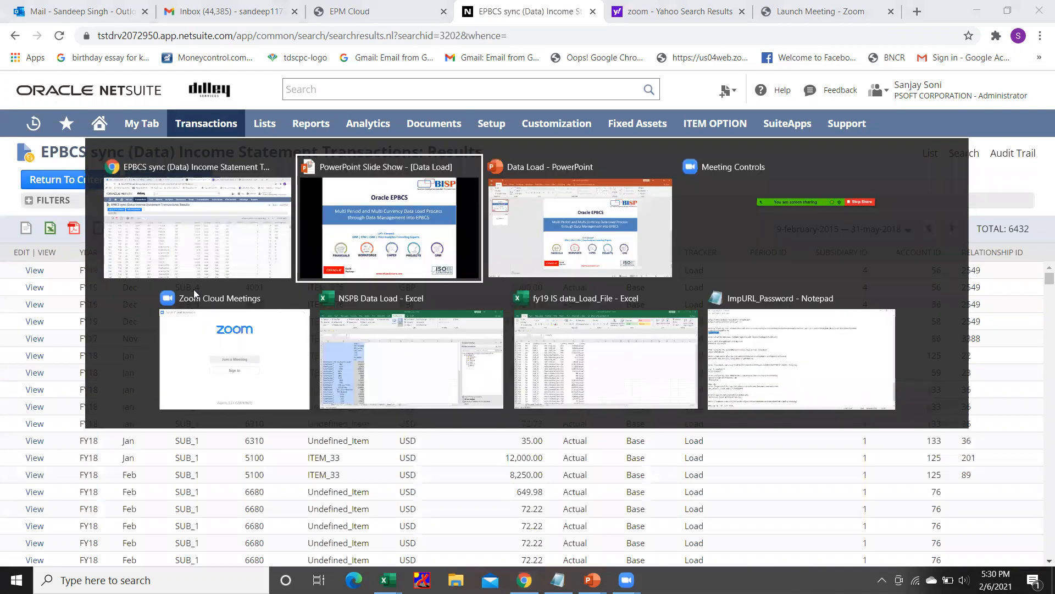
key("alt+Tab")
key("alt+Tab")
key("alt+Tab")
key("alt+Tab")
key("alt+Tab")
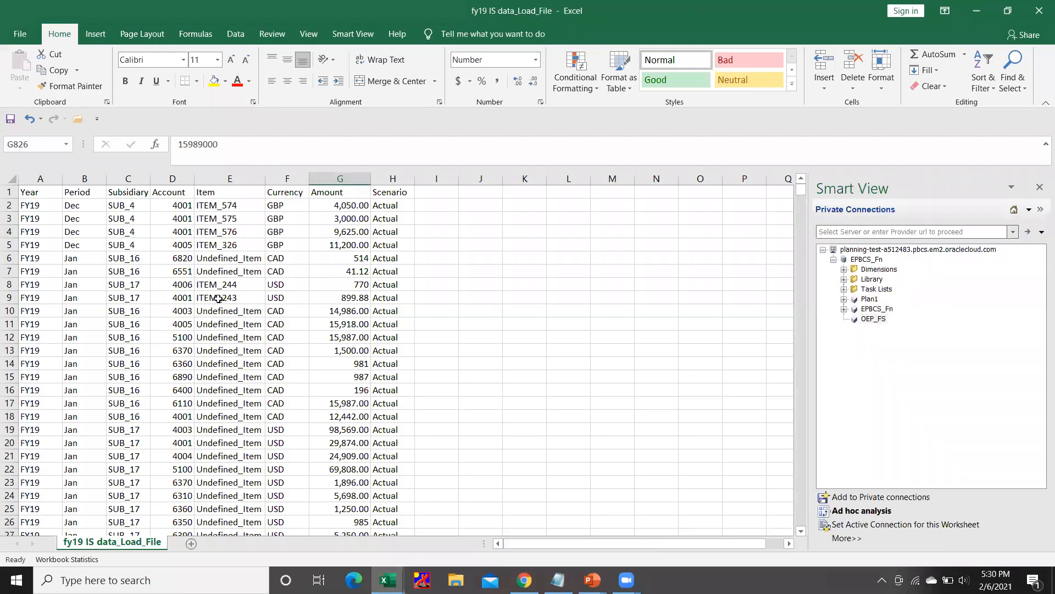
left_click(42, 237)
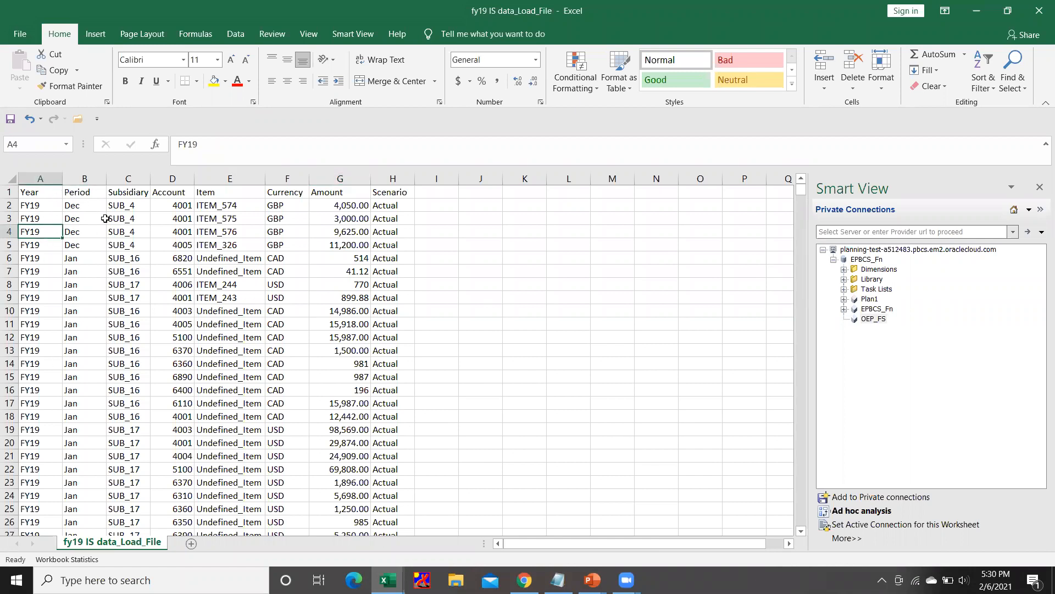
left_click(34, 174)
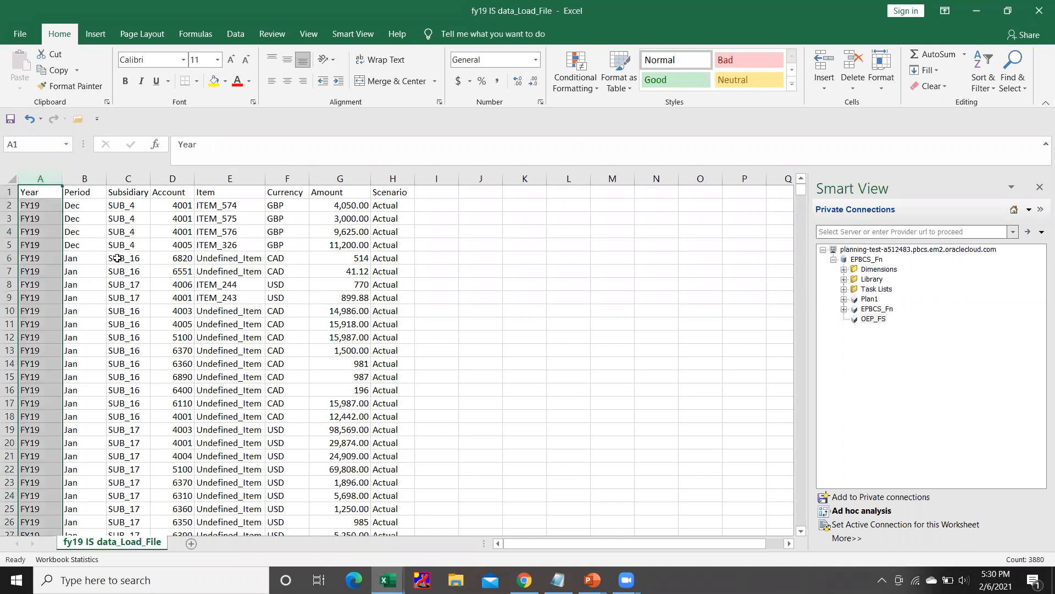
left_click(28, 193)
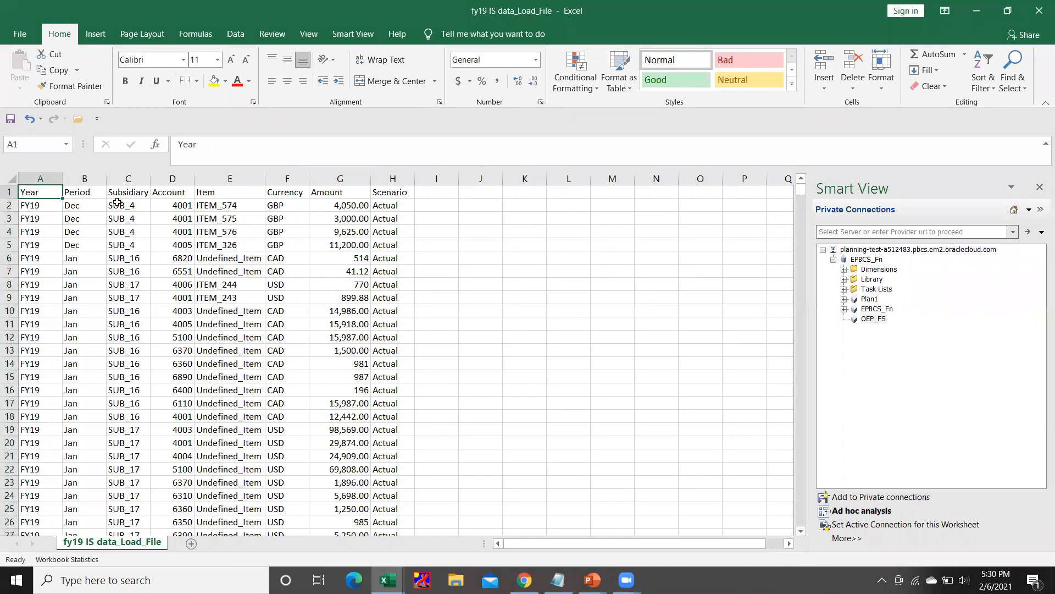
left_click(87, 192)
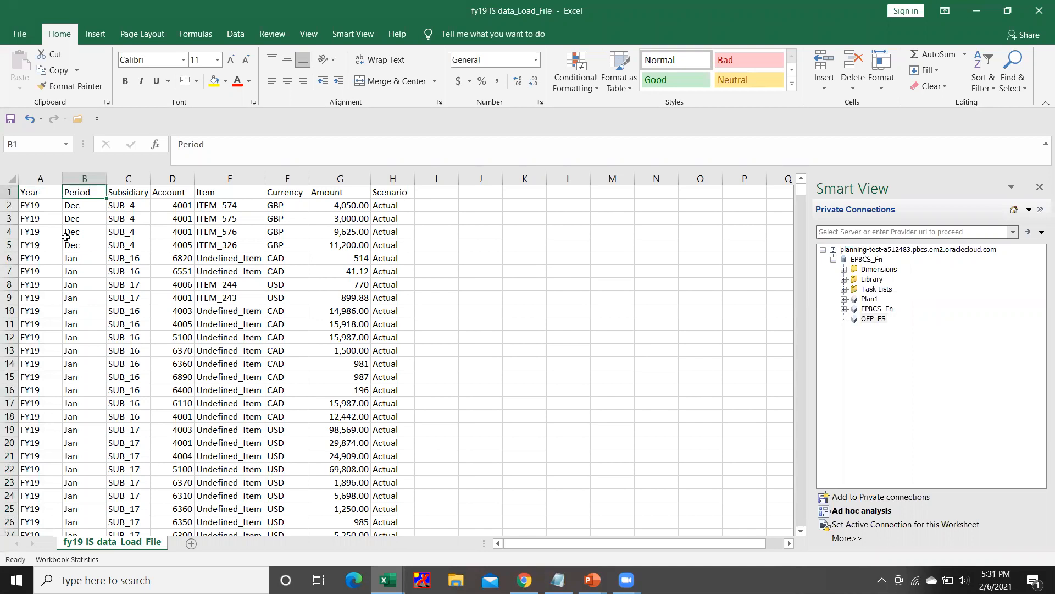
scroll(64, 237, "down", 4)
scroll(65, 237, "up", 4)
Step: Examine the Subsidiary column entries down the load file and return to the first data row
left_click(129, 179)
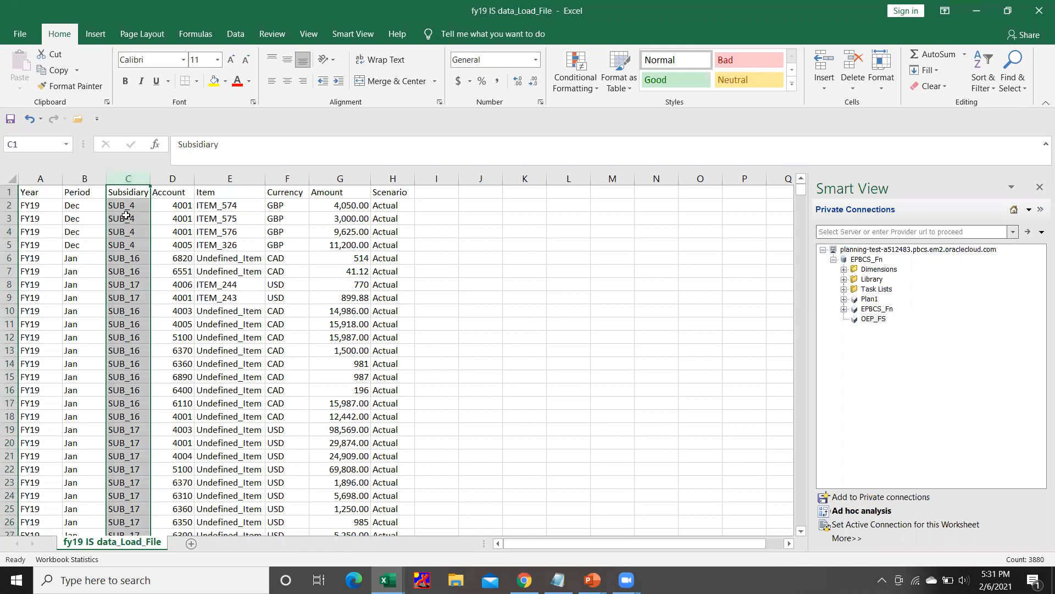
left_click(124, 234)
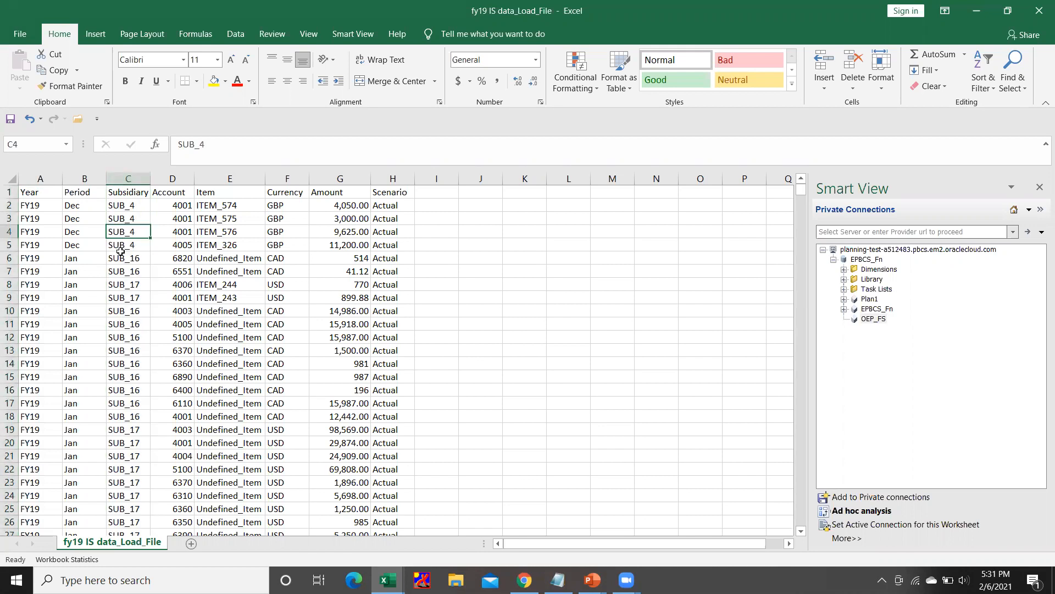
scroll(126, 360, "down", 4)
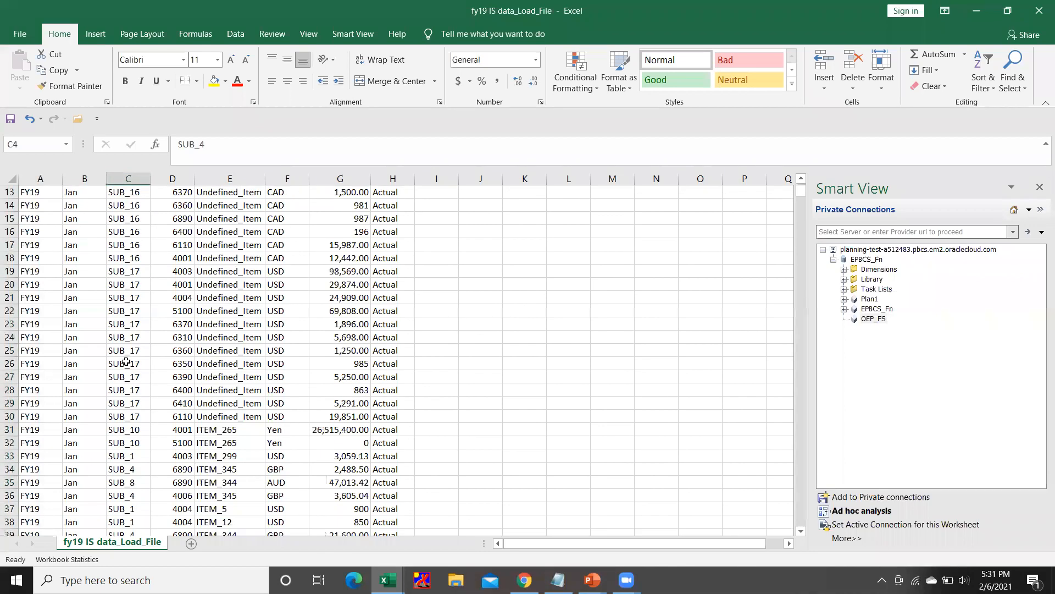
left_click(126, 361)
scroll(126, 357, "down", 9)
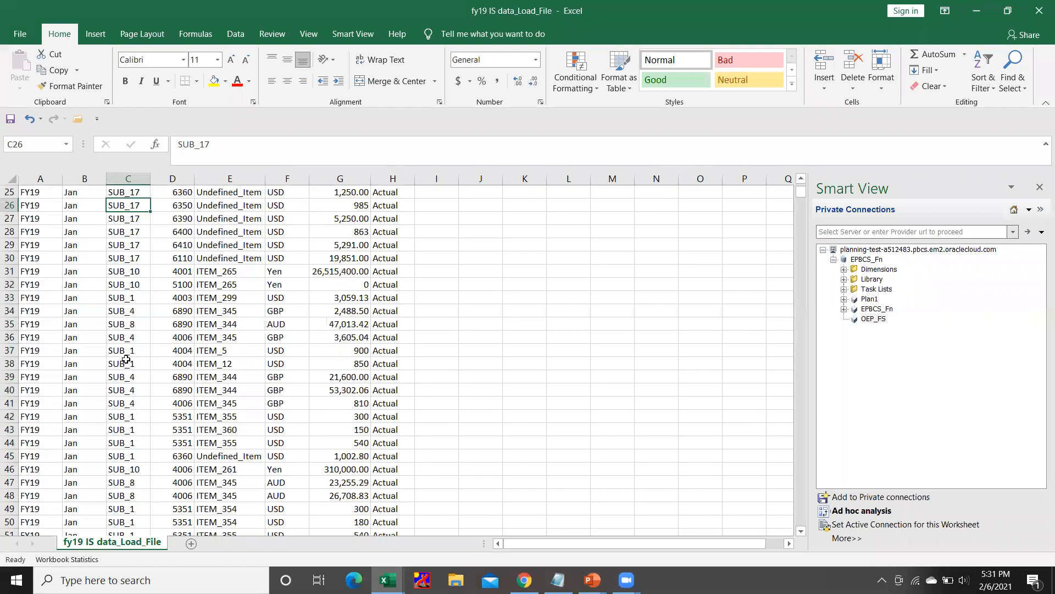
scroll(127, 351, "down", 3)
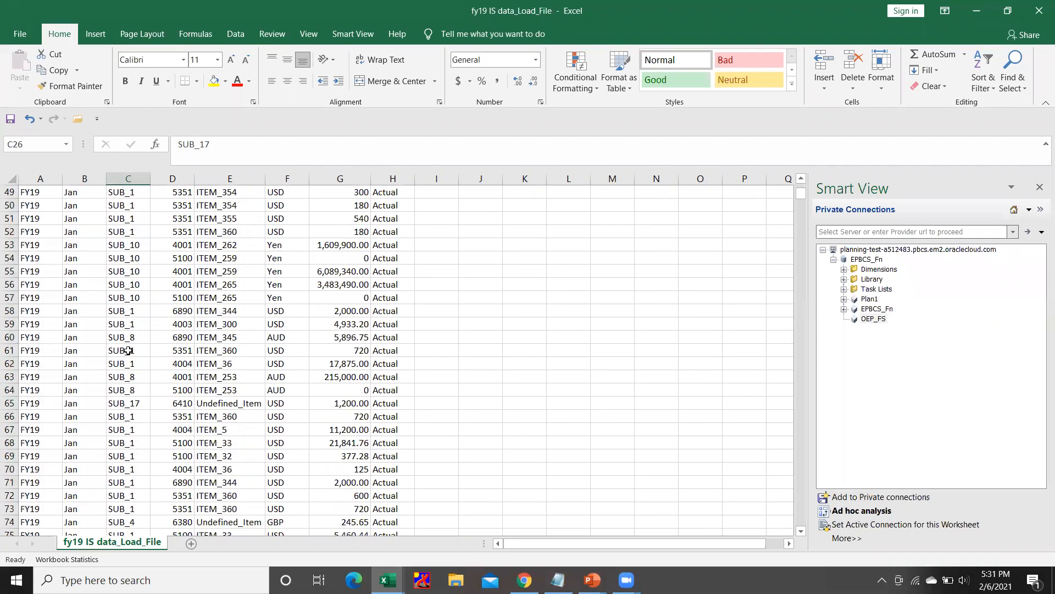
scroll(129, 351, "up", 12)
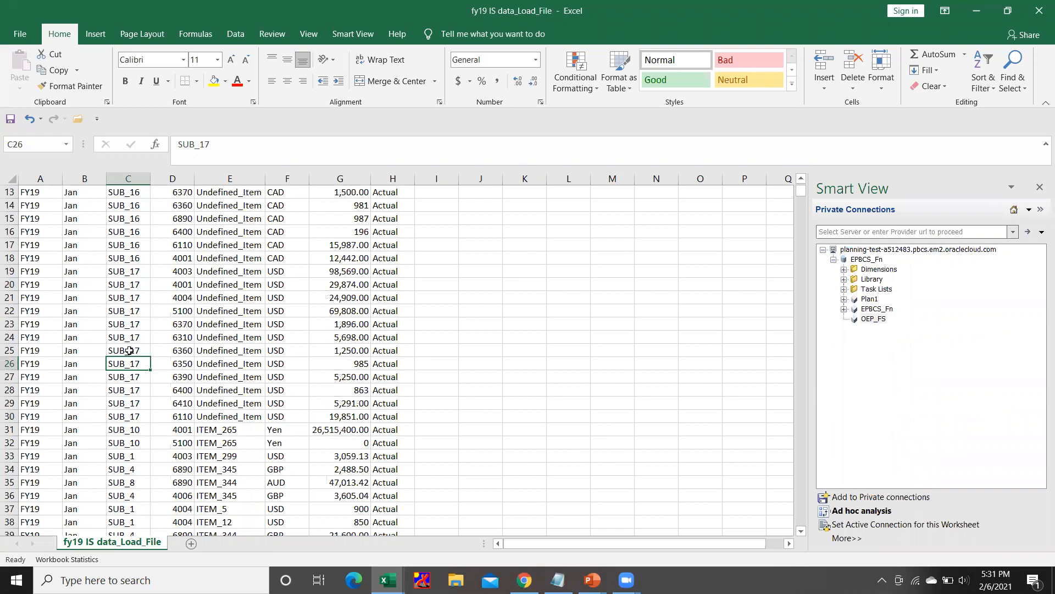
scroll(129, 351, "up", 4)
left_click(129, 209)
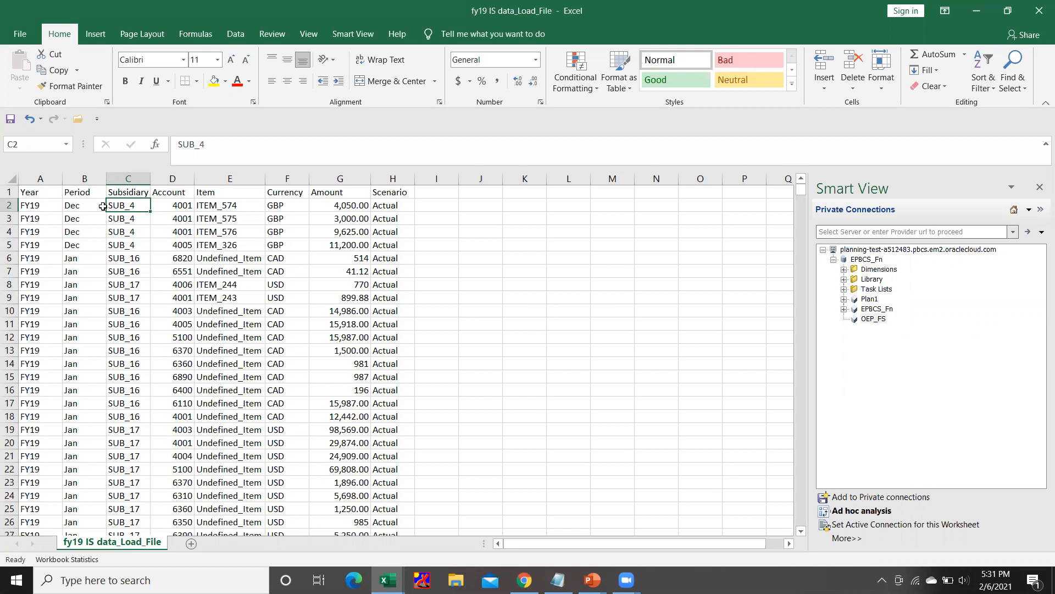
Step: Review the Currency, Account and Amount columns of the load file
left_click(283, 202)
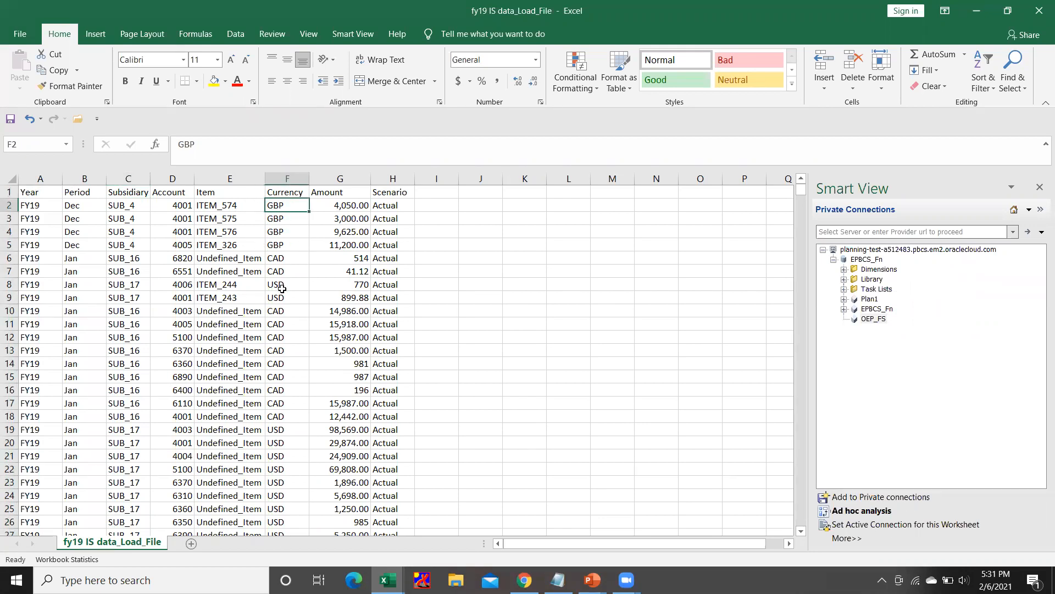
left_click(183, 192)
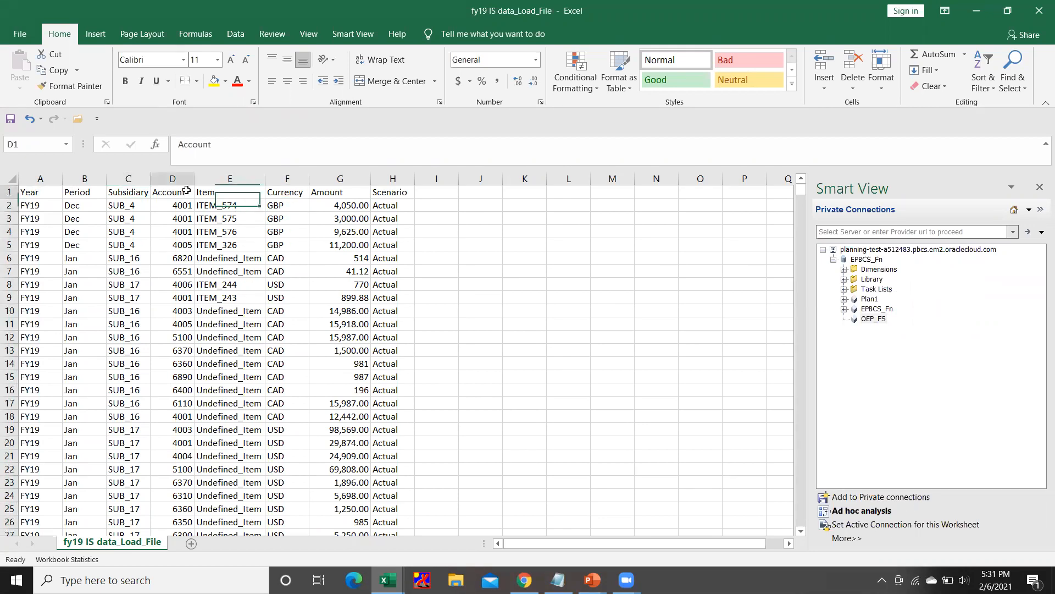
left_click(297, 195)
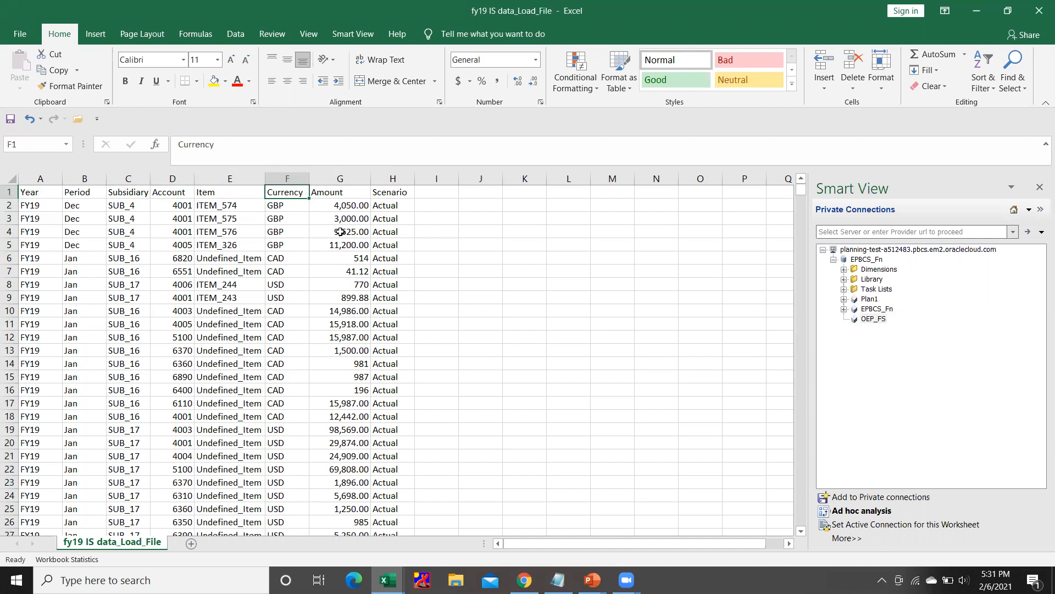
left_click(353, 196)
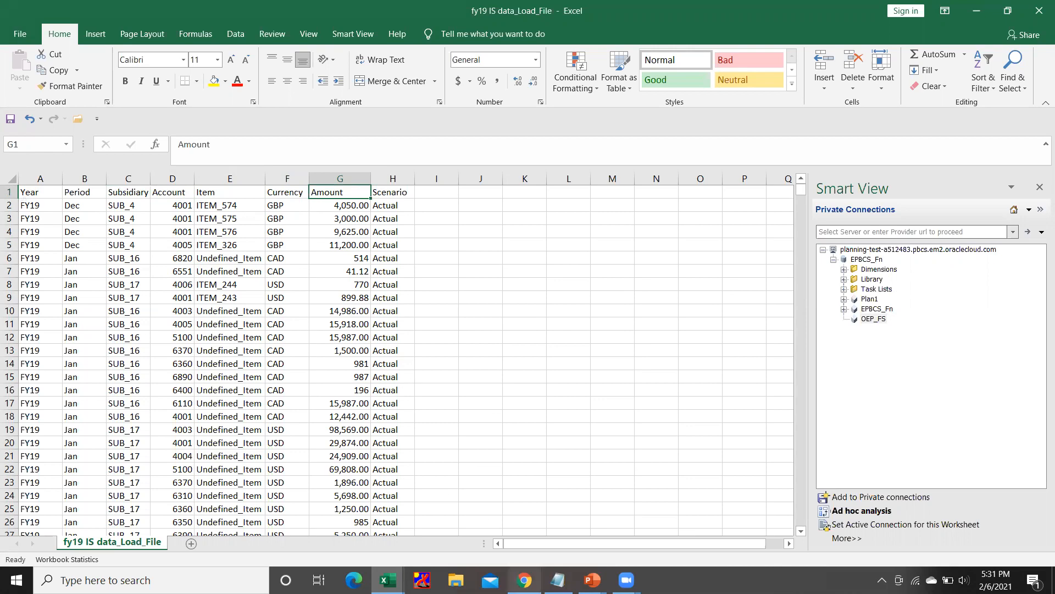
Step: Switch to EPM Cloud in Chrome, open Data Management in a maximized window, and show its Setup tasks
left_click(525, 578)
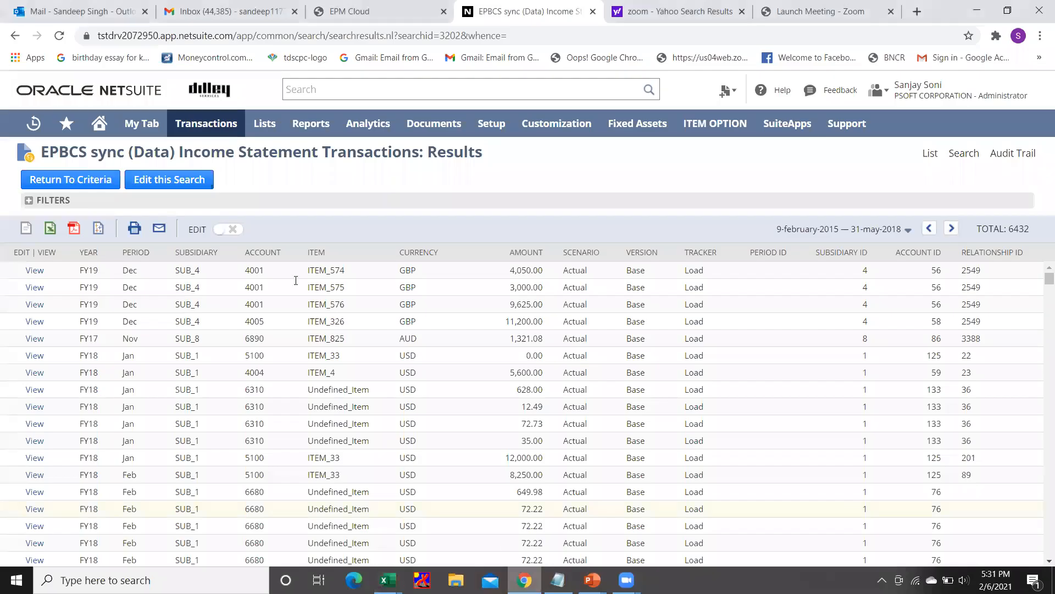
left_click(375, 11)
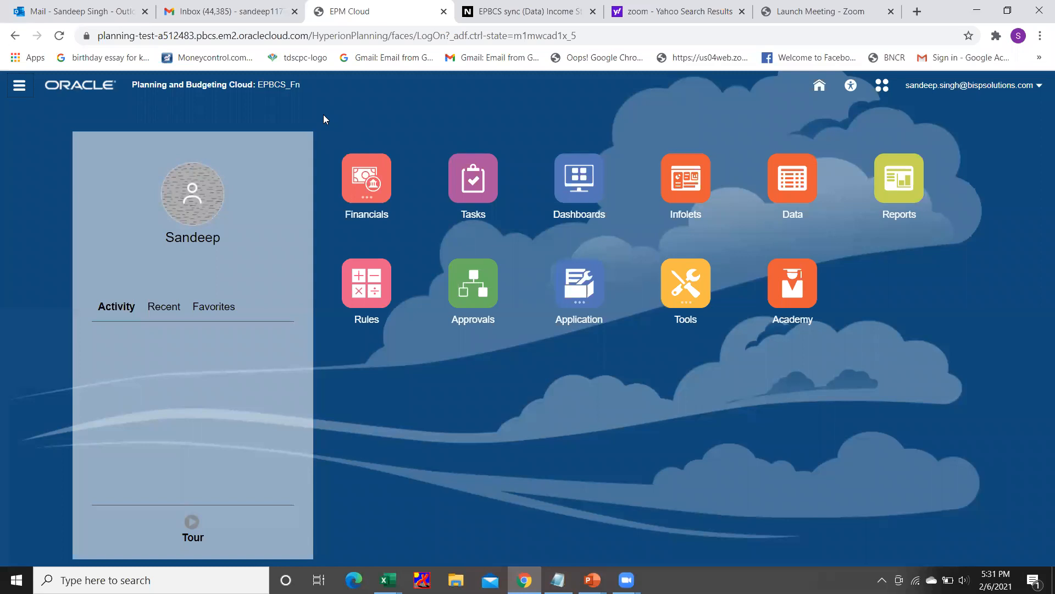
left_click(19, 87)
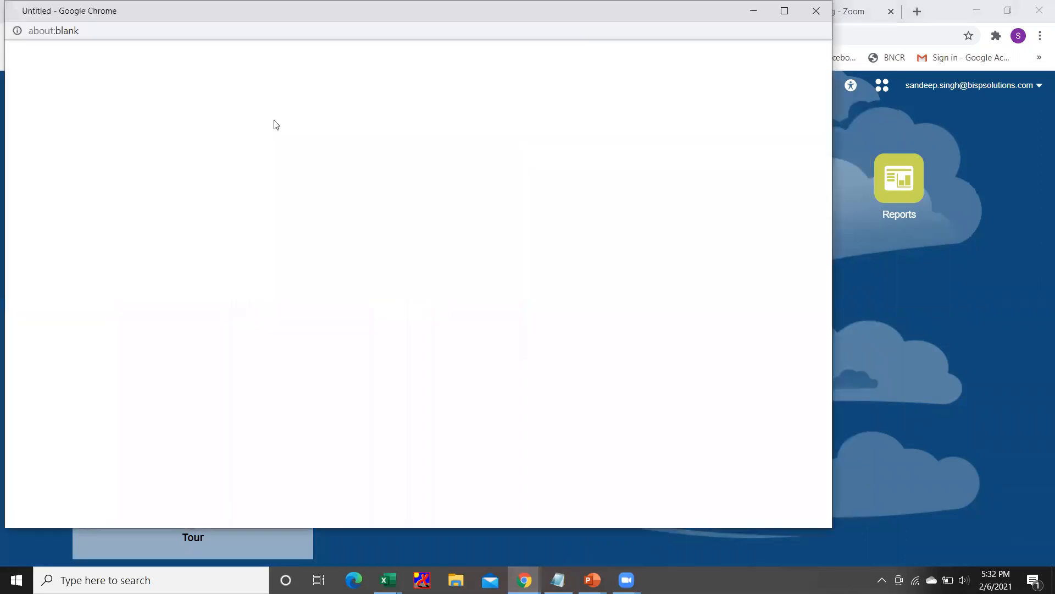
left_click(785, 12)
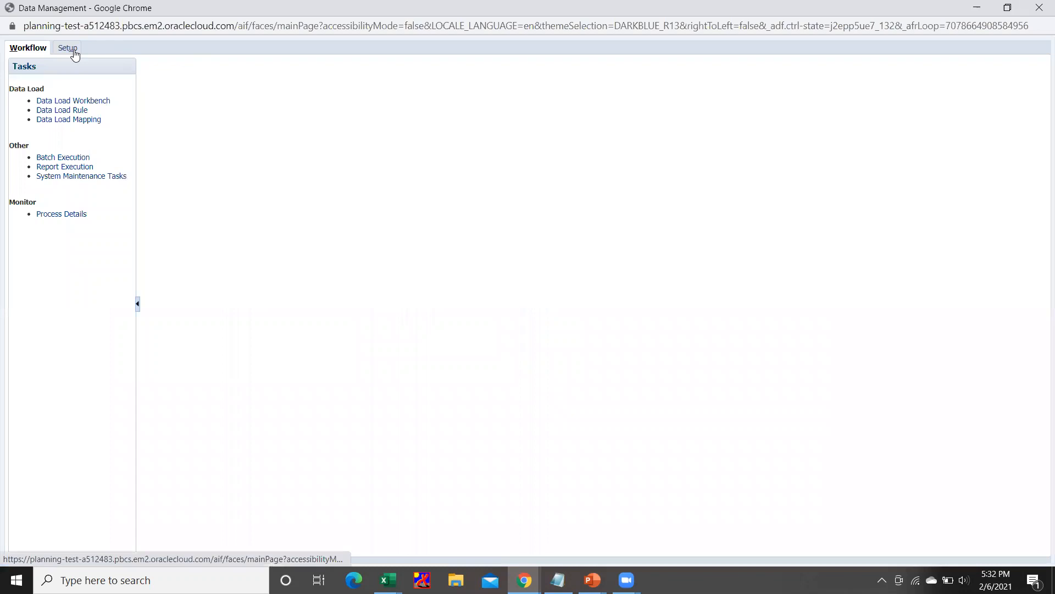
left_click(73, 50)
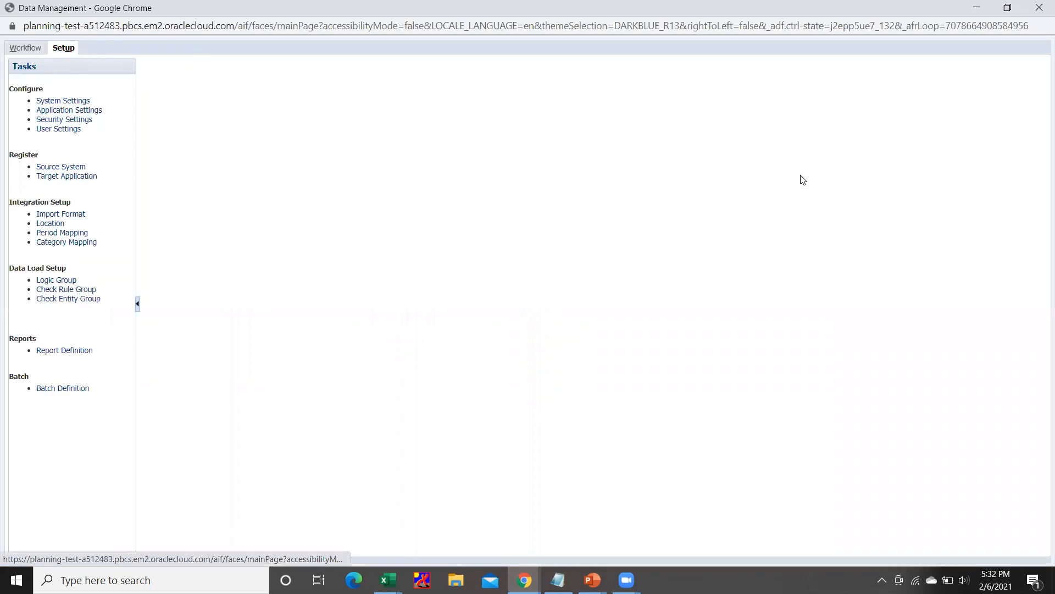
Step: Open the registered source systems and select NS_EPBCS to show its details
left_click(61, 167)
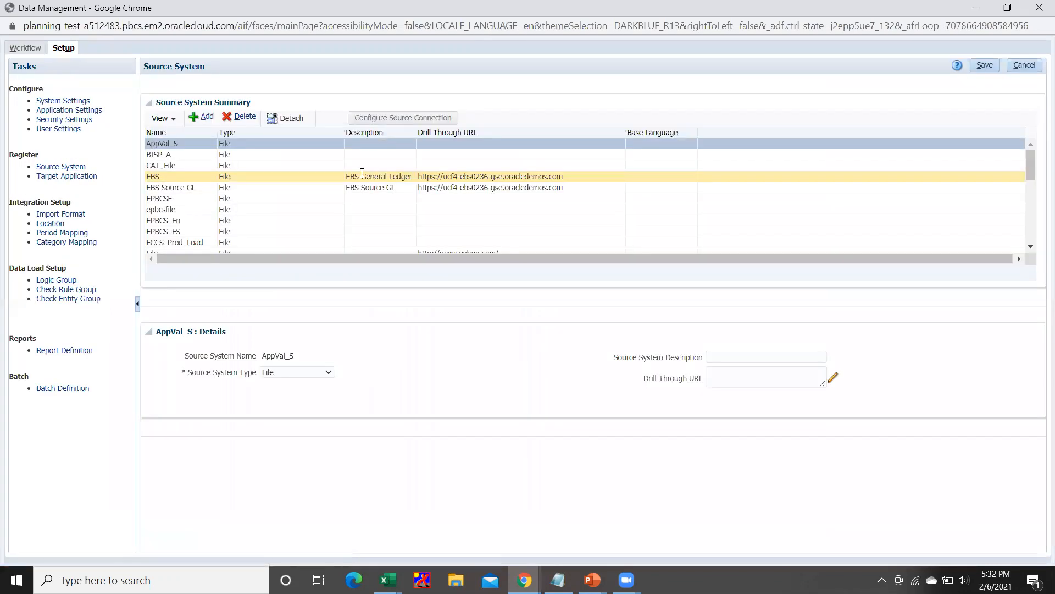
scroll(196, 211, "down", 3)
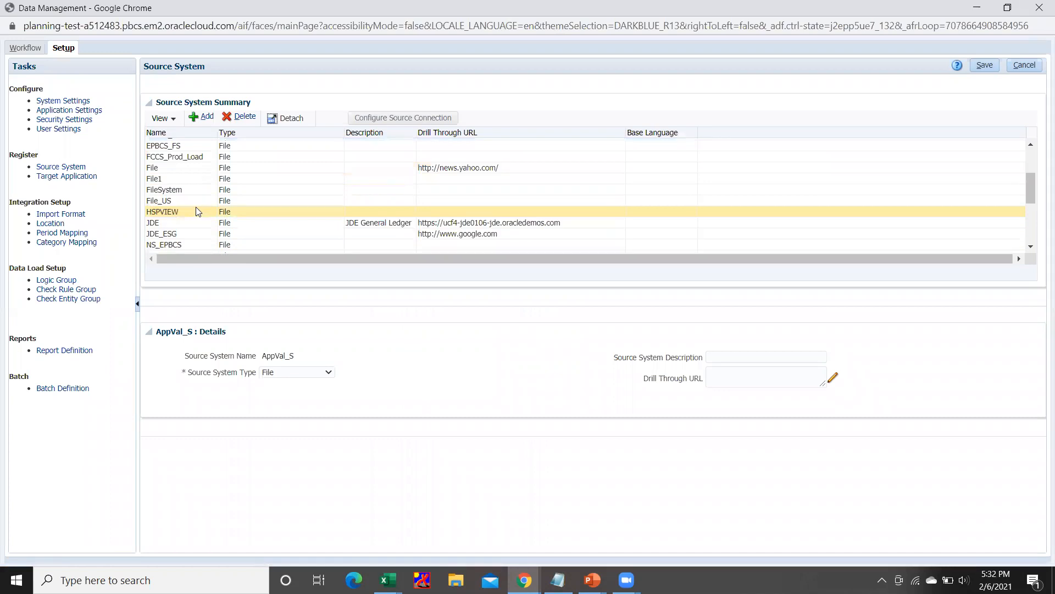
left_click(179, 244)
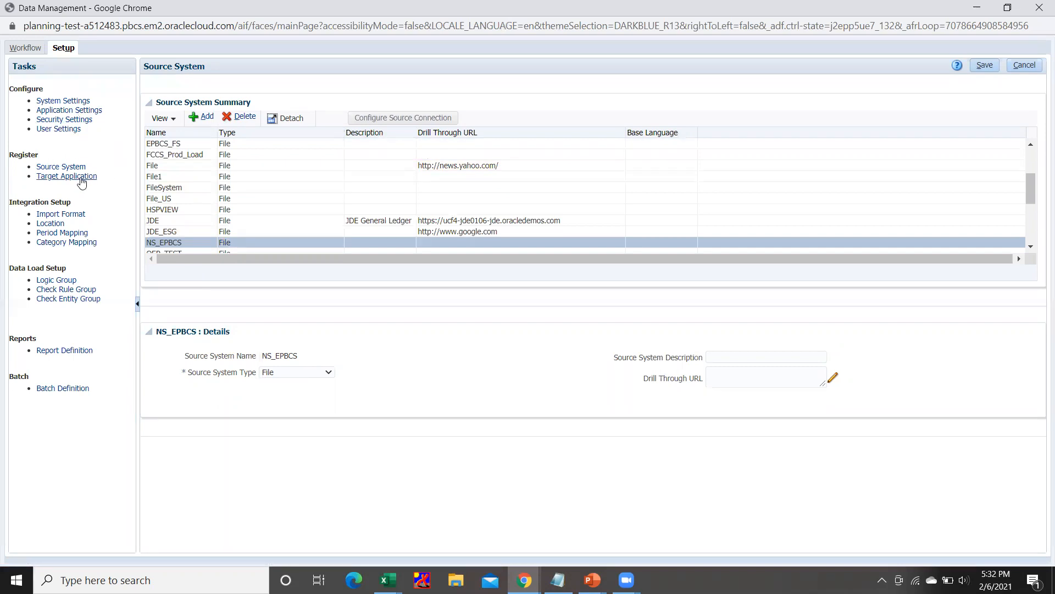
Step: Open the registered target applications and select SSEPBCS_Fn to show its dimension details
left_click(81, 177)
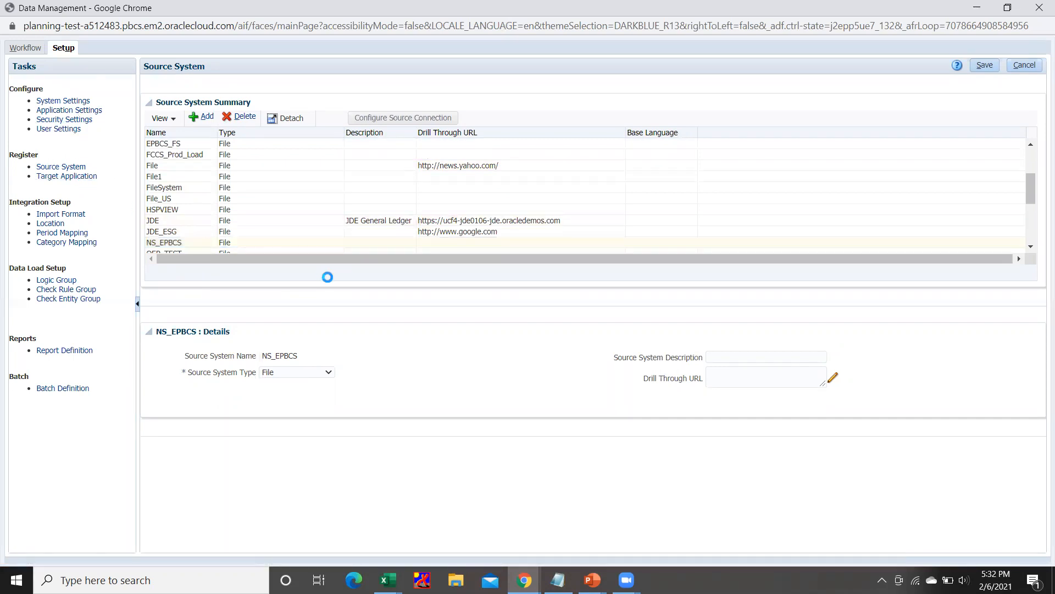
left_click(247, 175)
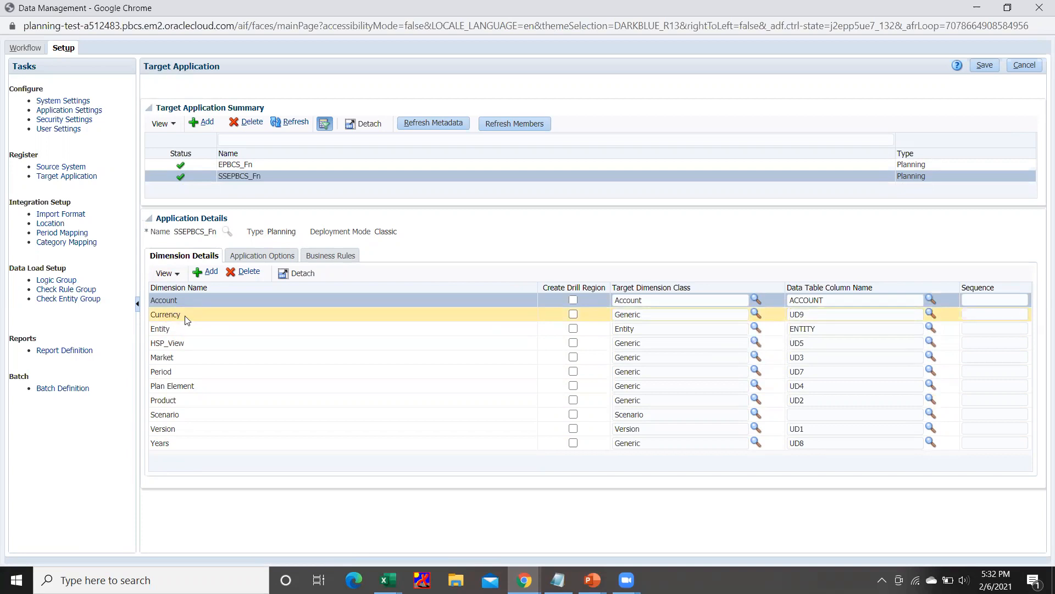
Step: Review the target dimension classes of Currency, HSP_View and Years, and the data table columns of Currency, Years and Period
left_click(656, 316)
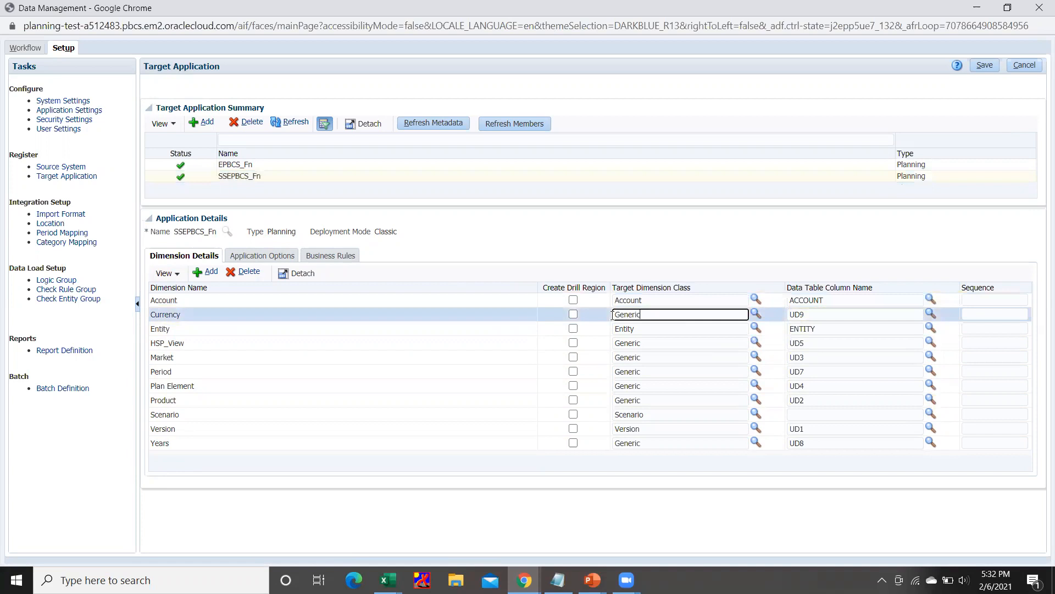
left_click(643, 344)
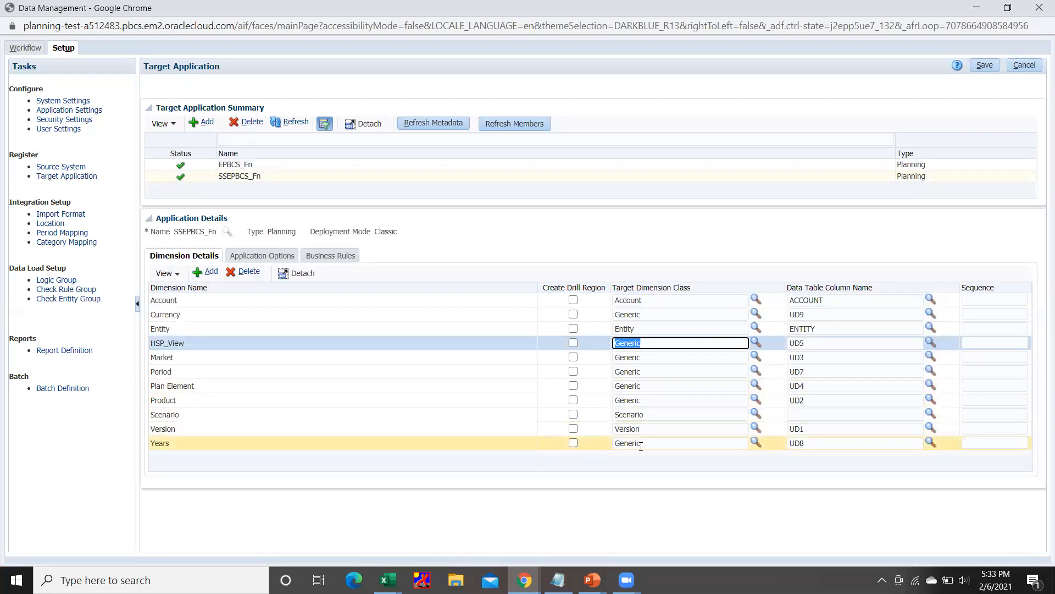
left_click(662, 446)
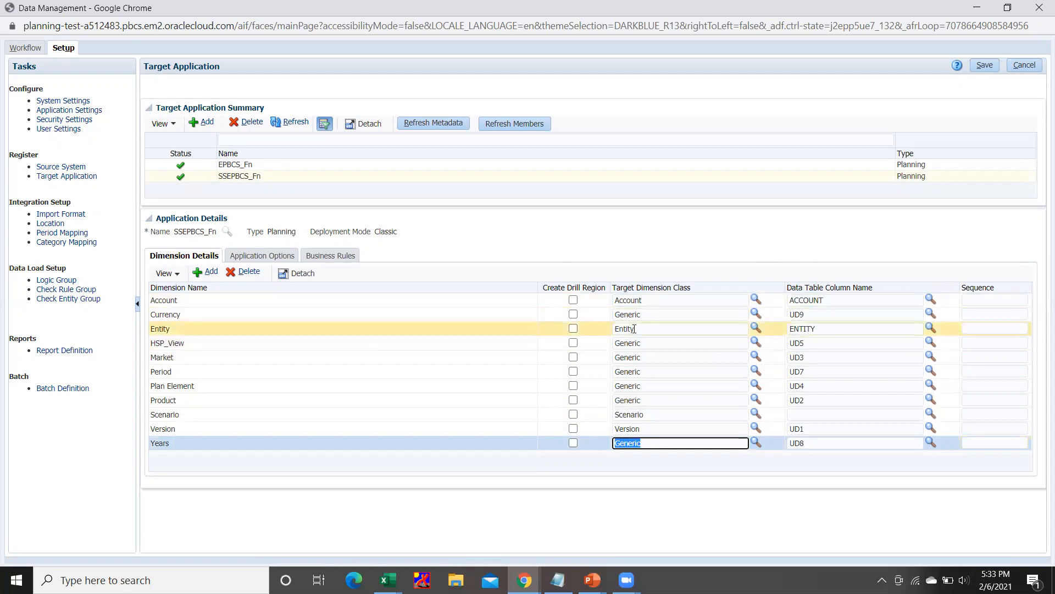
left_click(816, 318)
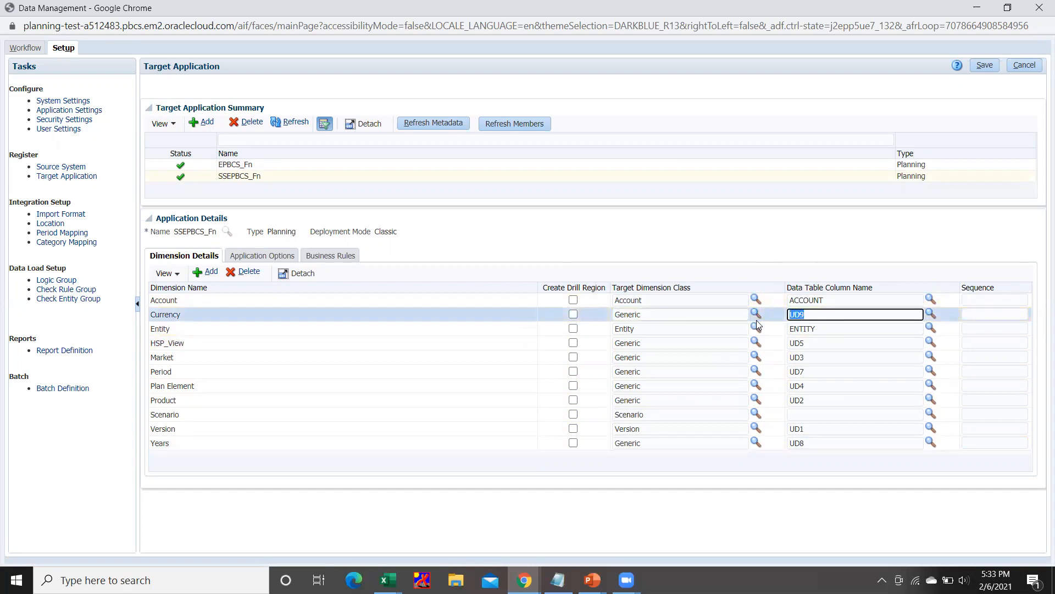
left_click(809, 446)
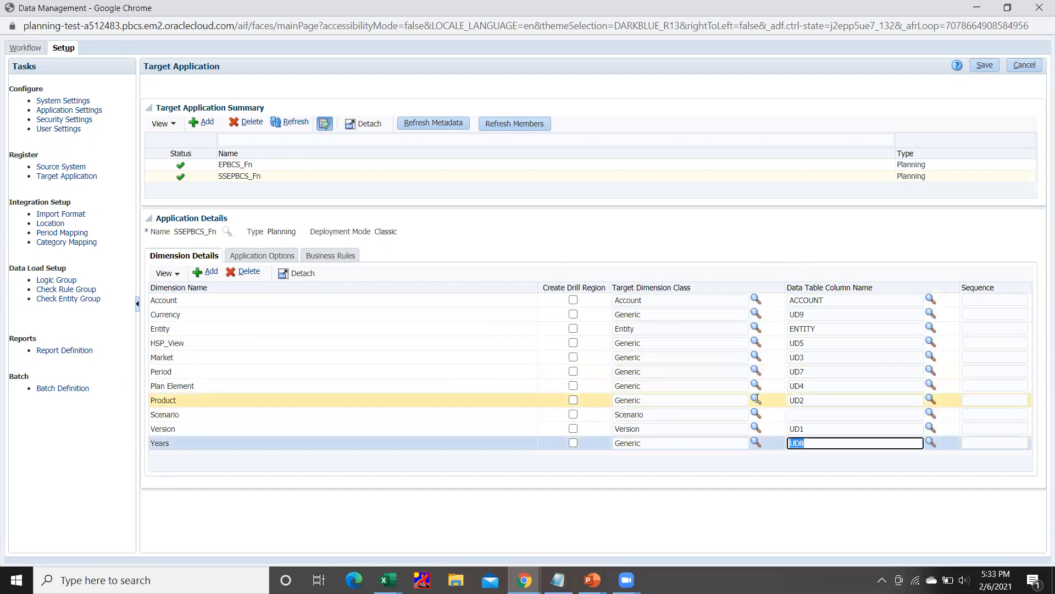
left_click(815, 370)
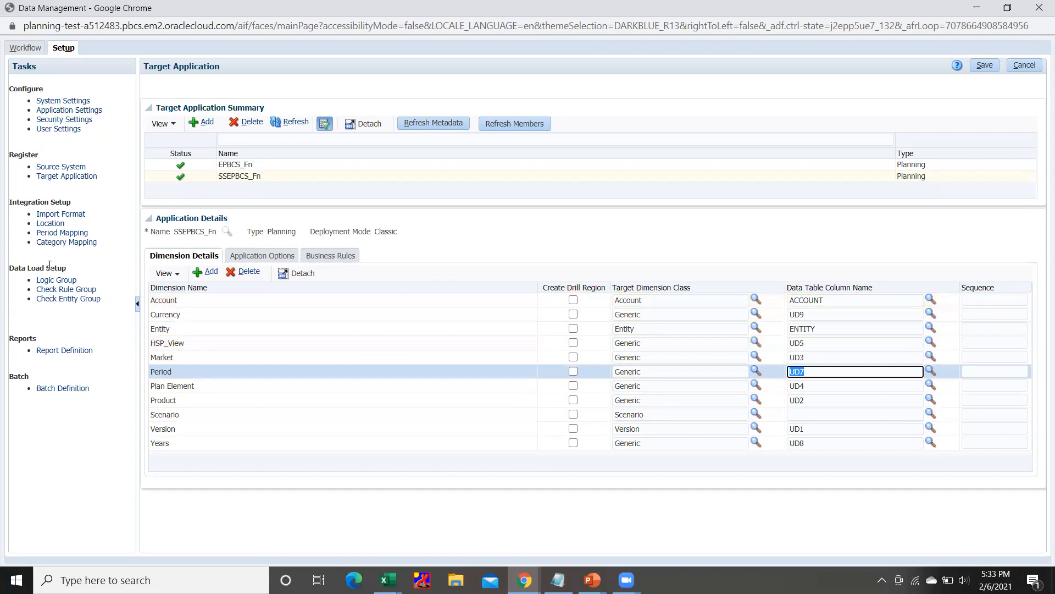
Step: Open the import formats and select IMF_DATA_IS to show its details and mappings
left_click(72, 215)
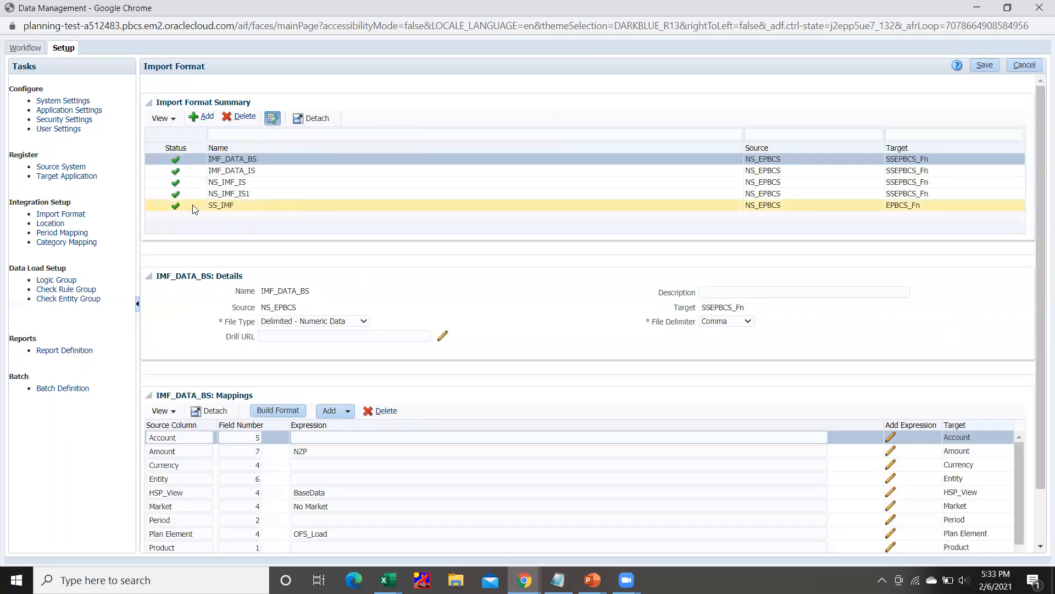
left_click(228, 170)
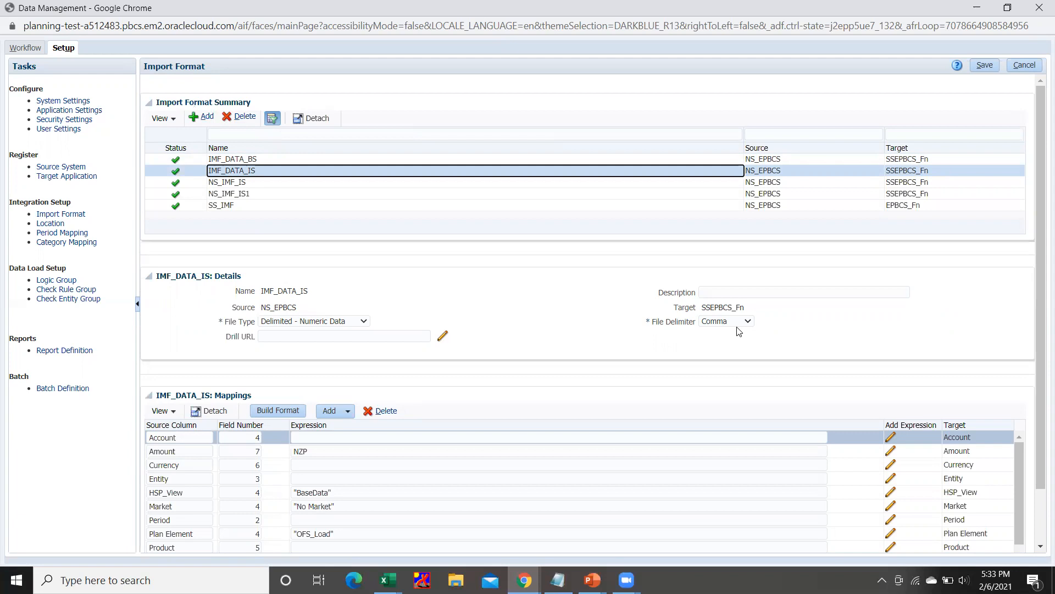
scroll(228, 357, "down", 1)
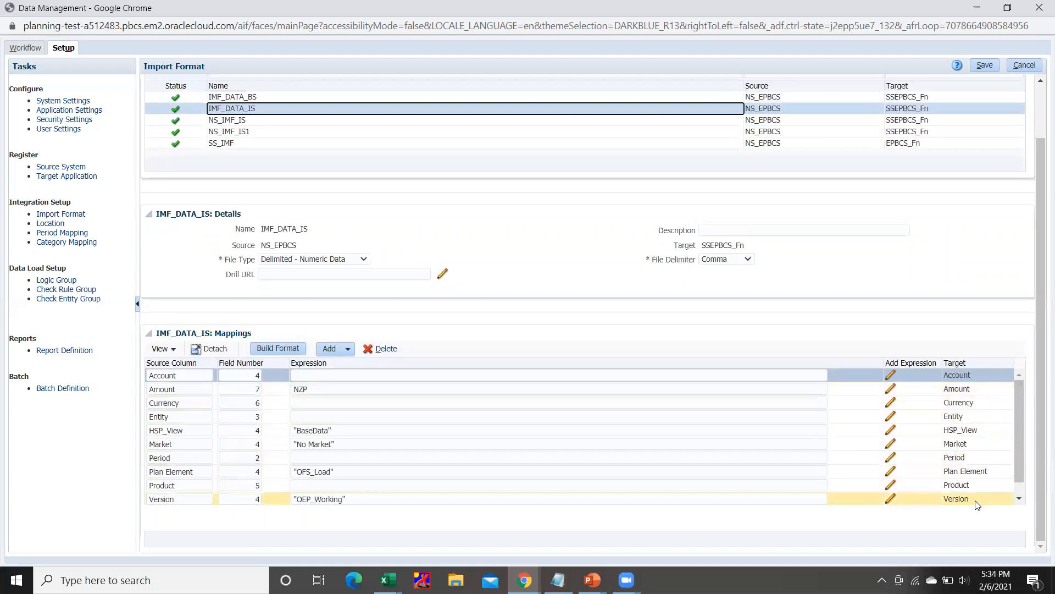
Step: Compare the IMF_DATA_IS field numbers with the positions of the Account, Amount and Currency columns in the Excel load file
left_click(186, 375)
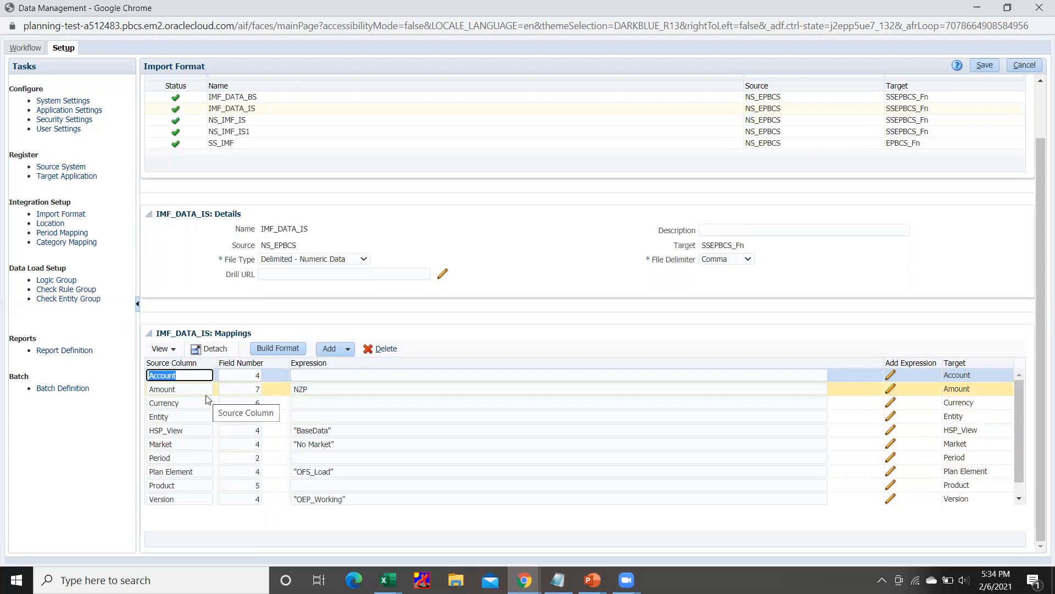
key("alt+Tab")
key("alt+Tab")
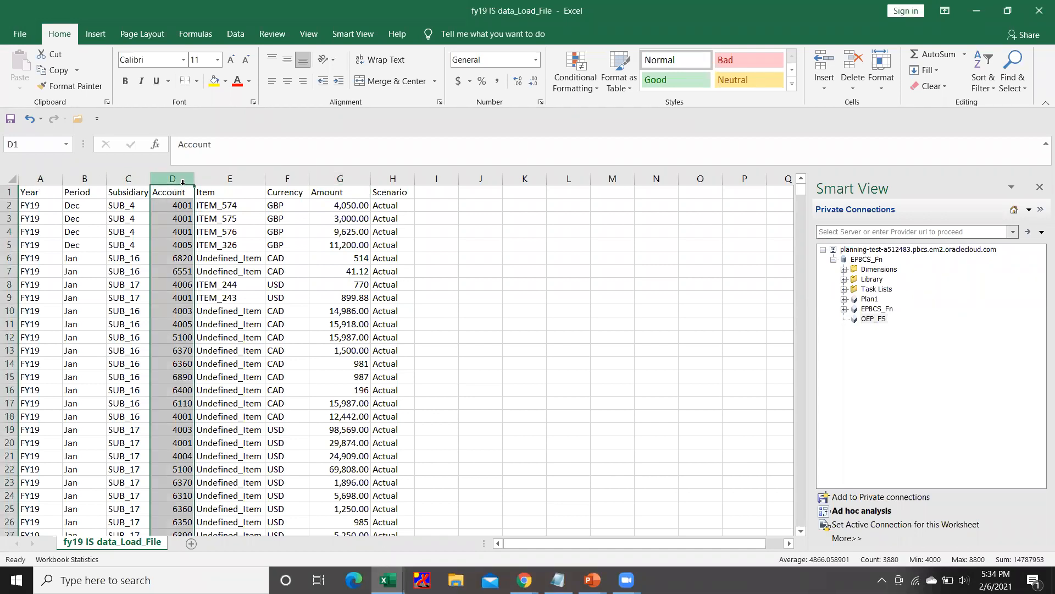
key("alt+Tab")
left_click(252, 376)
double_click(252, 376)
key("alt+Tab")
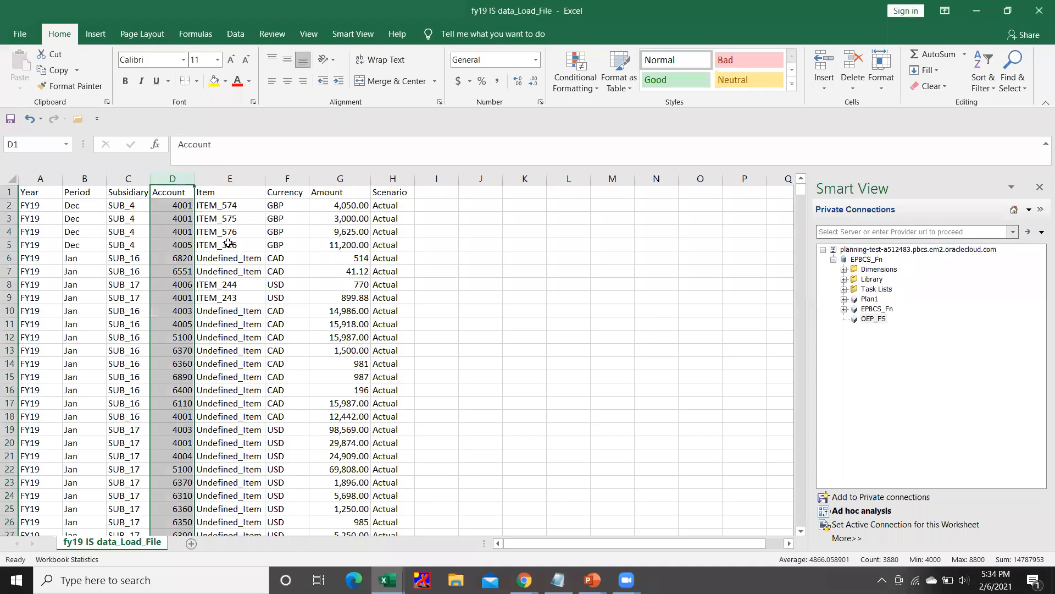
left_click(335, 179)
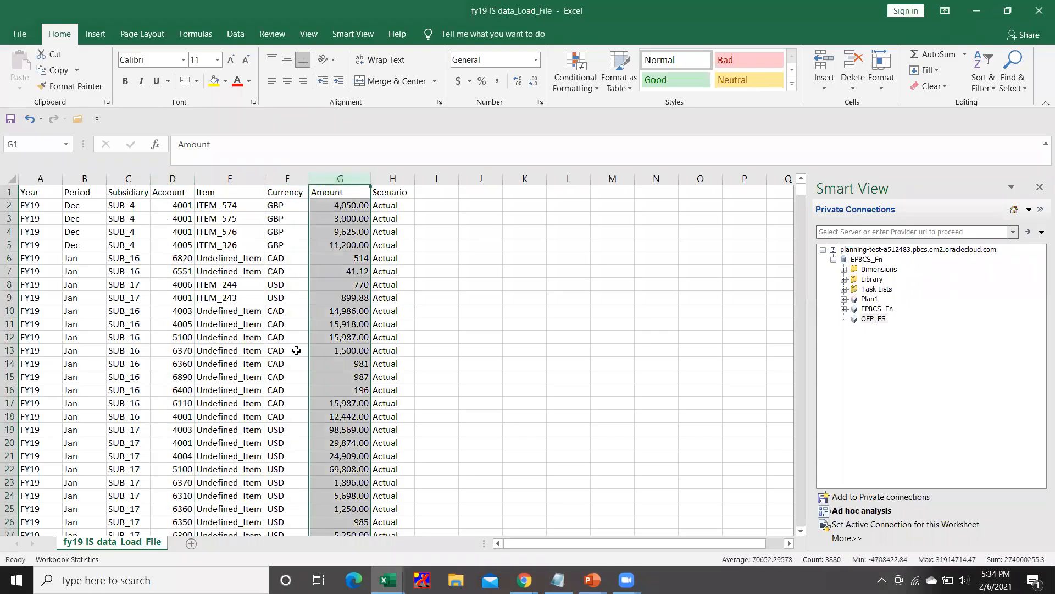
key("alt+Tab")
key("alt+Tab")
left_click(287, 180)
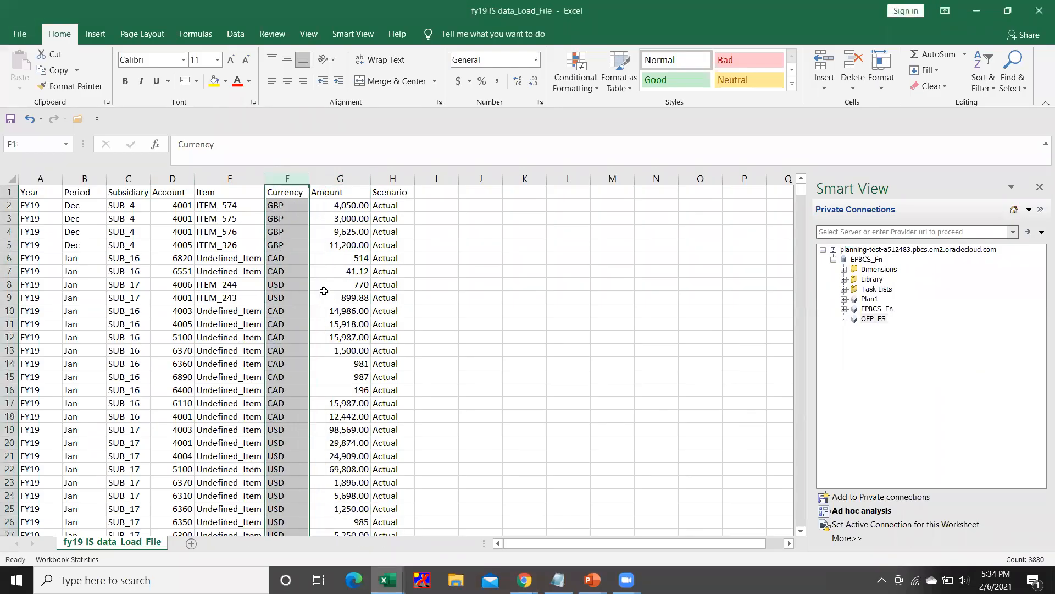
key("alt+Tab")
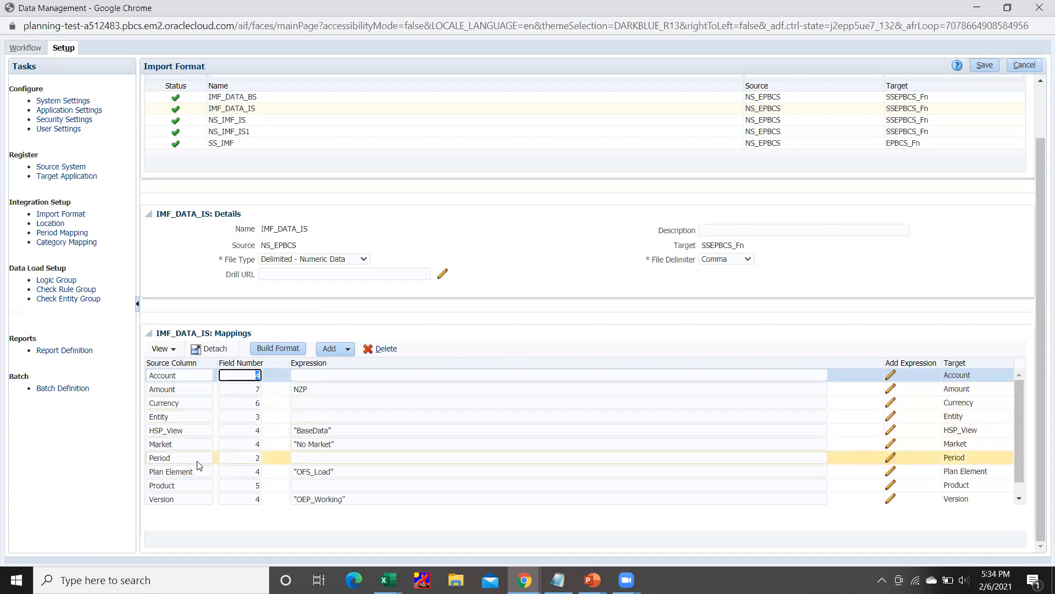
key("alt+Tab")
key("alt+Tab")
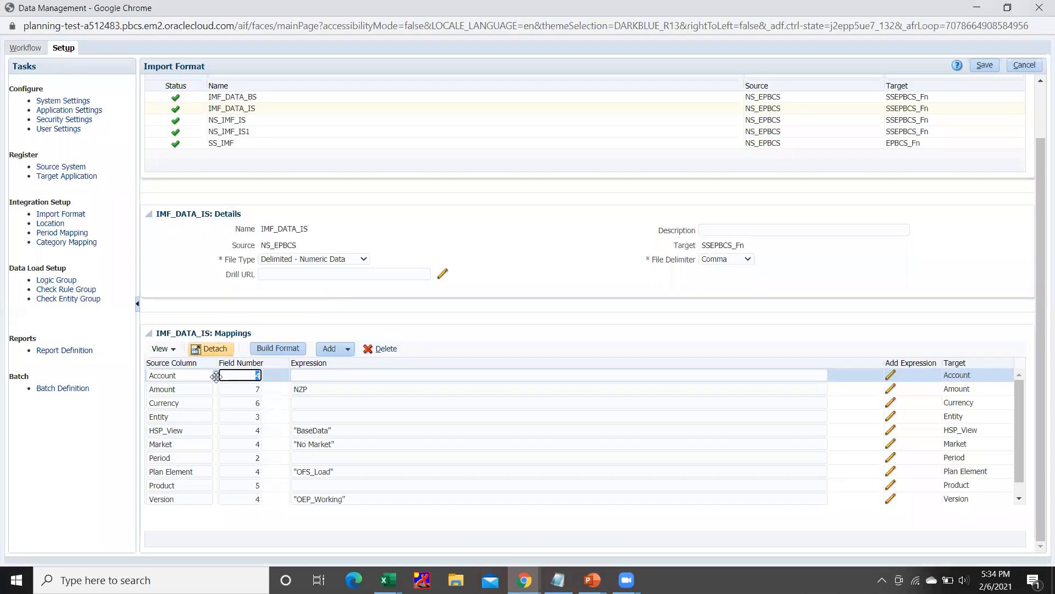
Step: Review the field numbers and fixed-value expressions mapped for HSP_View, Market and Plan Element in IMF_DATA_IS
left_click(242, 431)
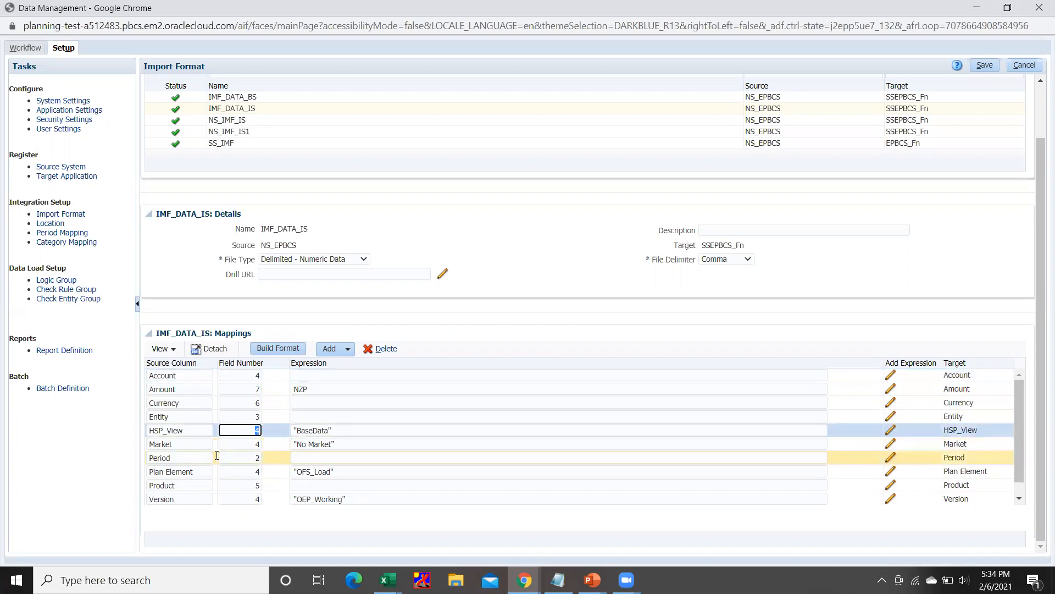
left_click(247, 445)
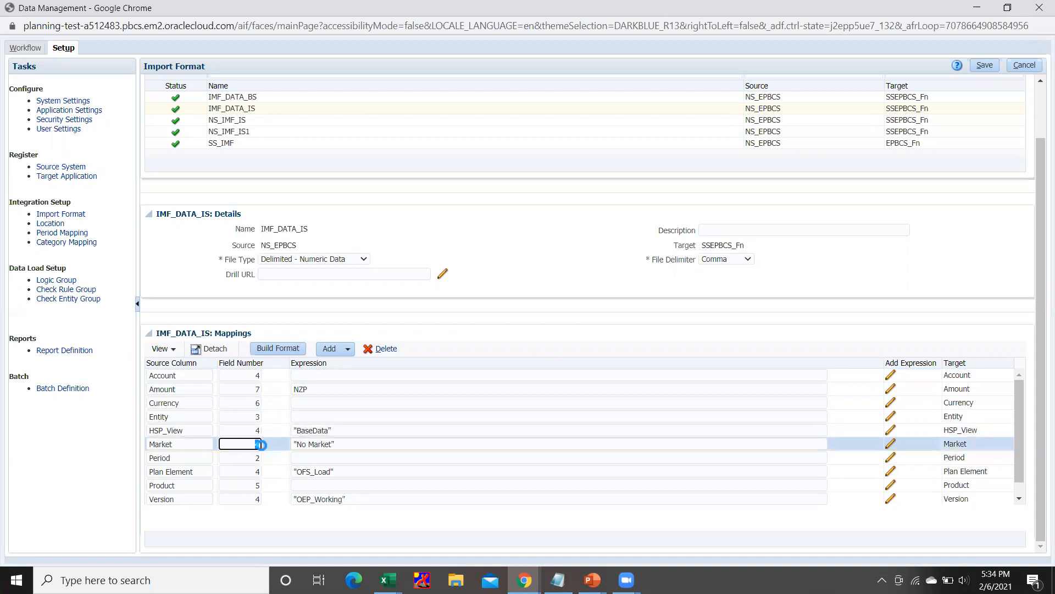
left_click(244, 472)
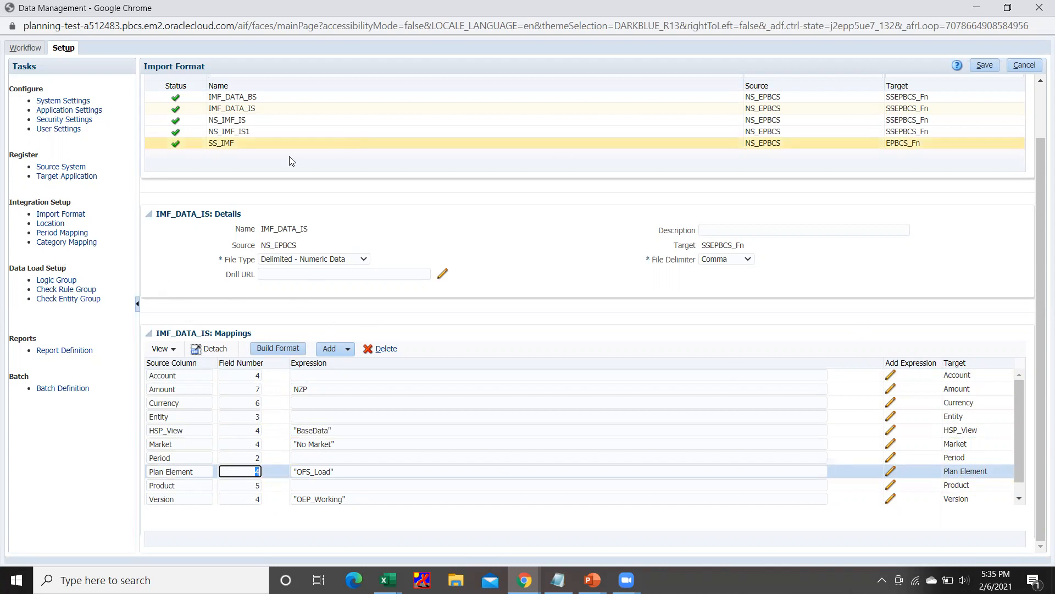
Step: Open the locations, select LOC_DATA_IS1, and check its name and assigned import format
left_click(48, 224)
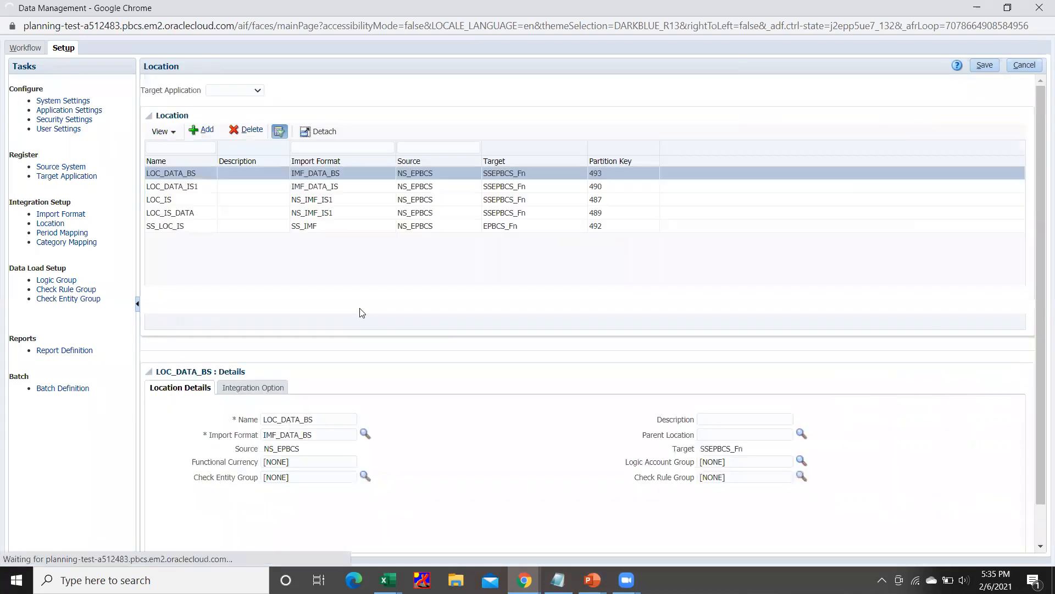
left_click(191, 184)
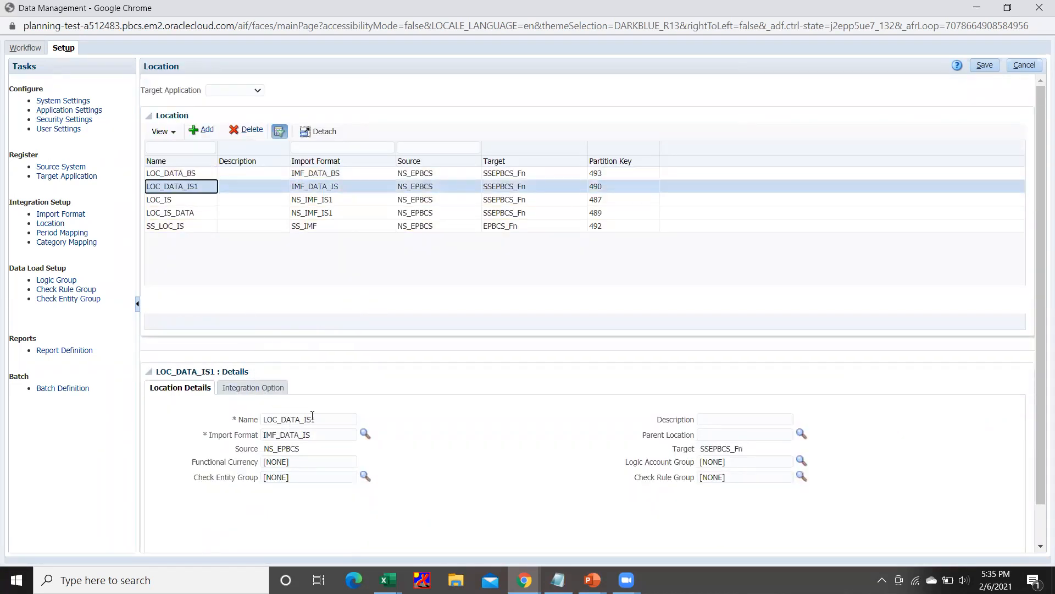
left_click_drag(333, 422, 215, 420)
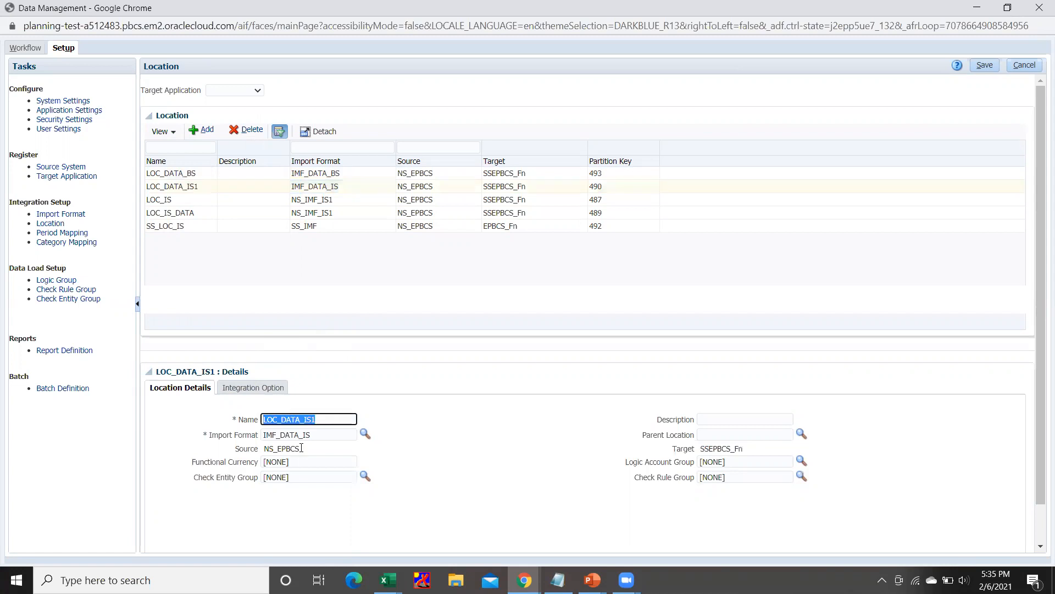
left_click_drag(326, 439, 224, 436)
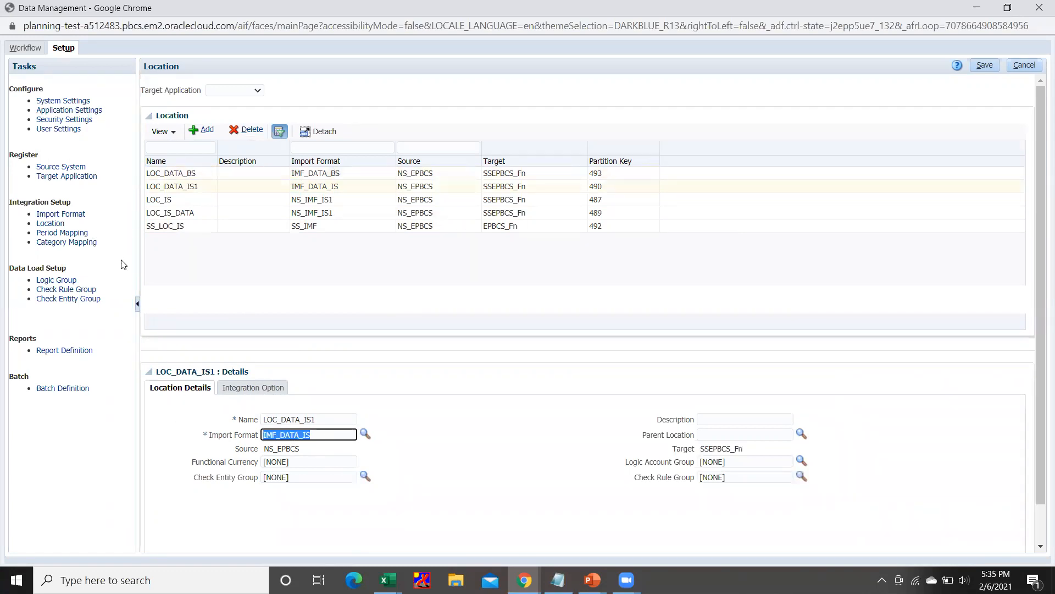
Step: Open the period mappings and show the source mapping for the NS_EPBCS source system
left_click(69, 234)
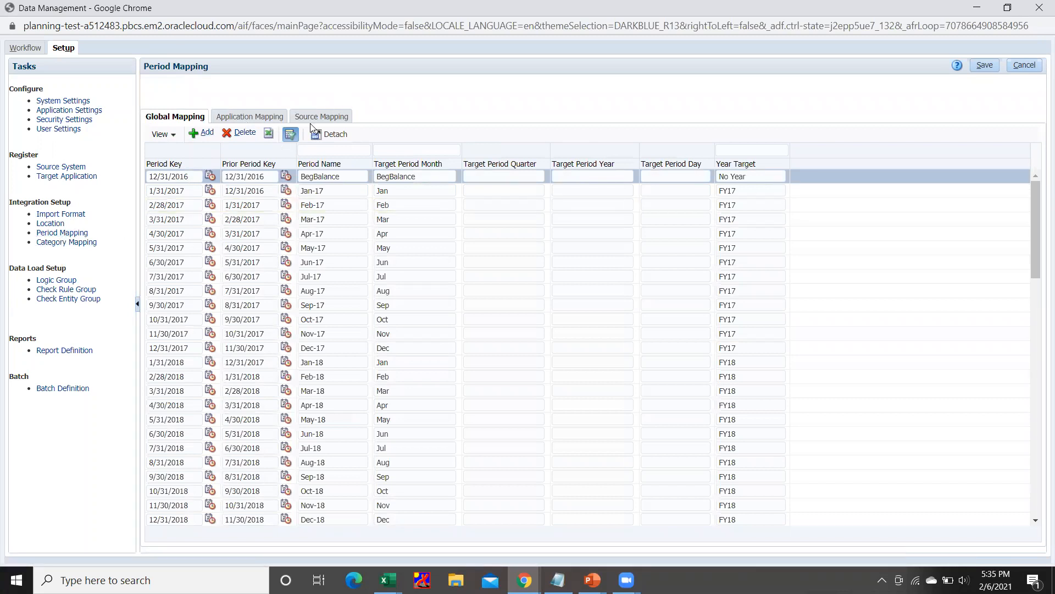
left_click(330, 120)
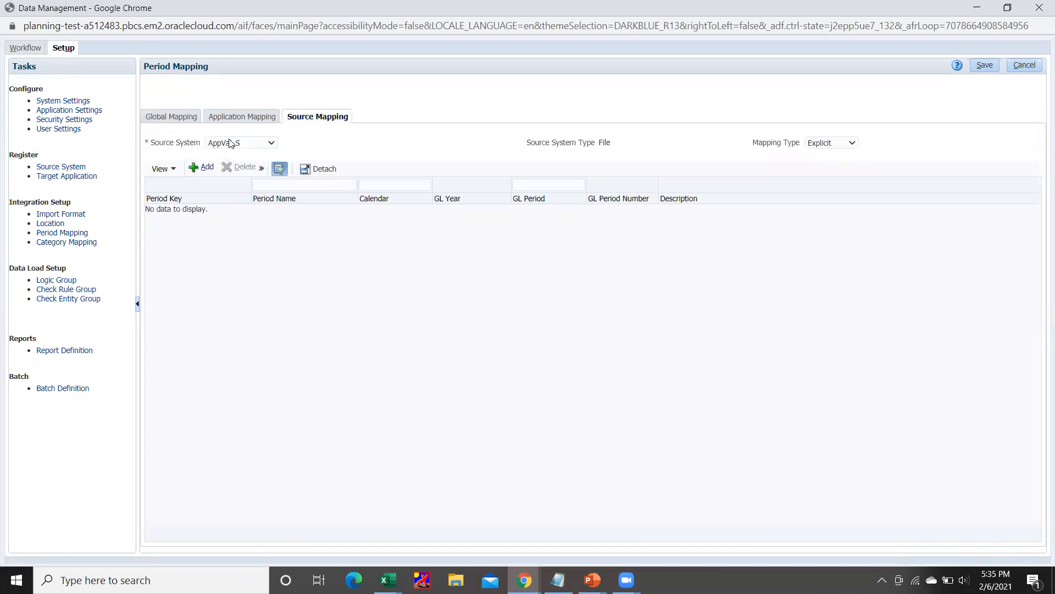
left_click(237, 144)
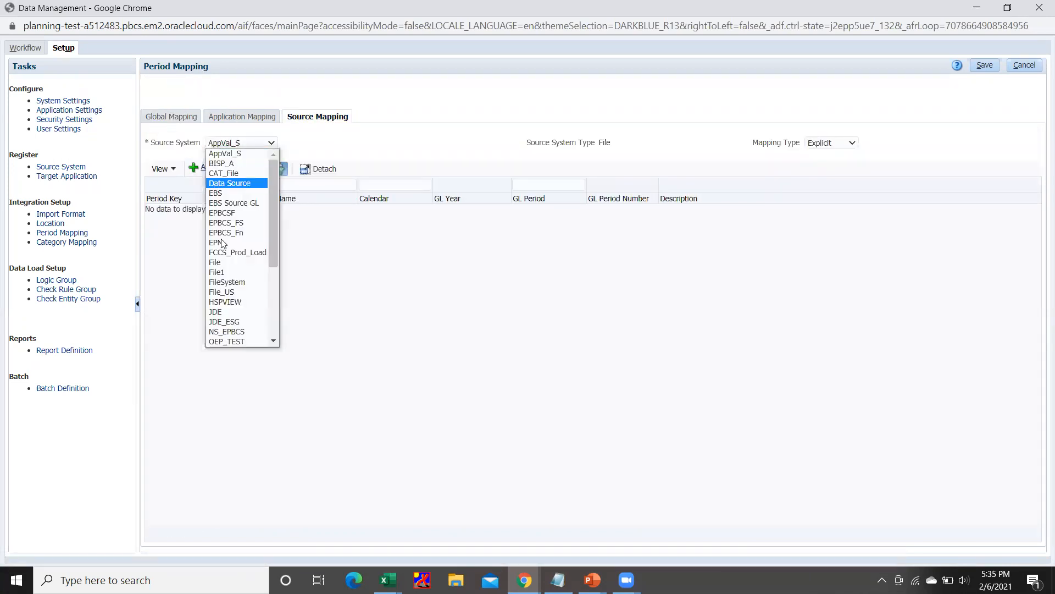
left_click(224, 332)
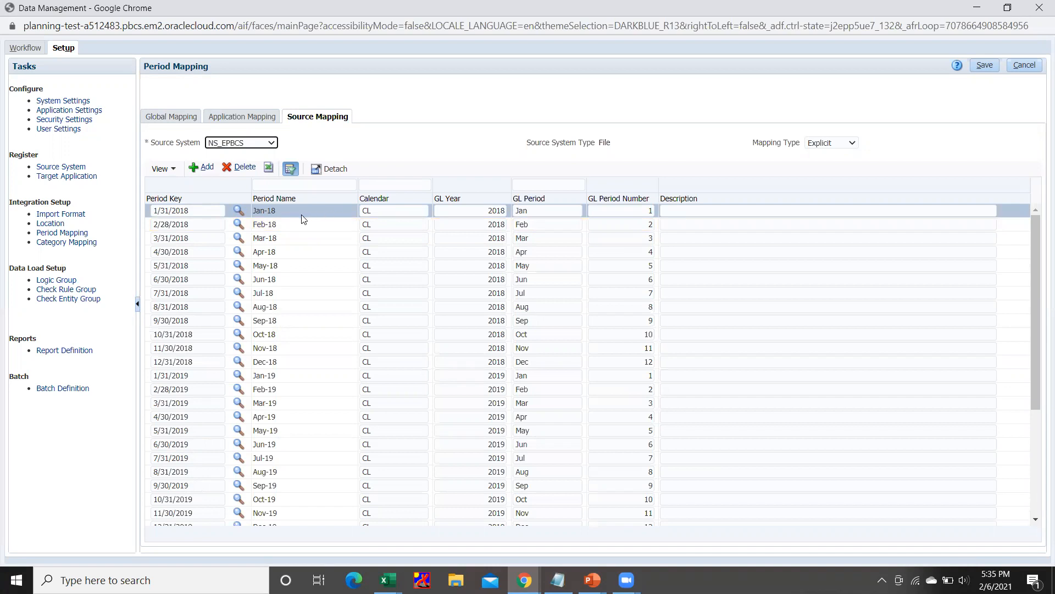
Step: Review the GL year, GL period and GL period number of the Jan-18 row, and look through the other mapped periods
double_click(467, 211)
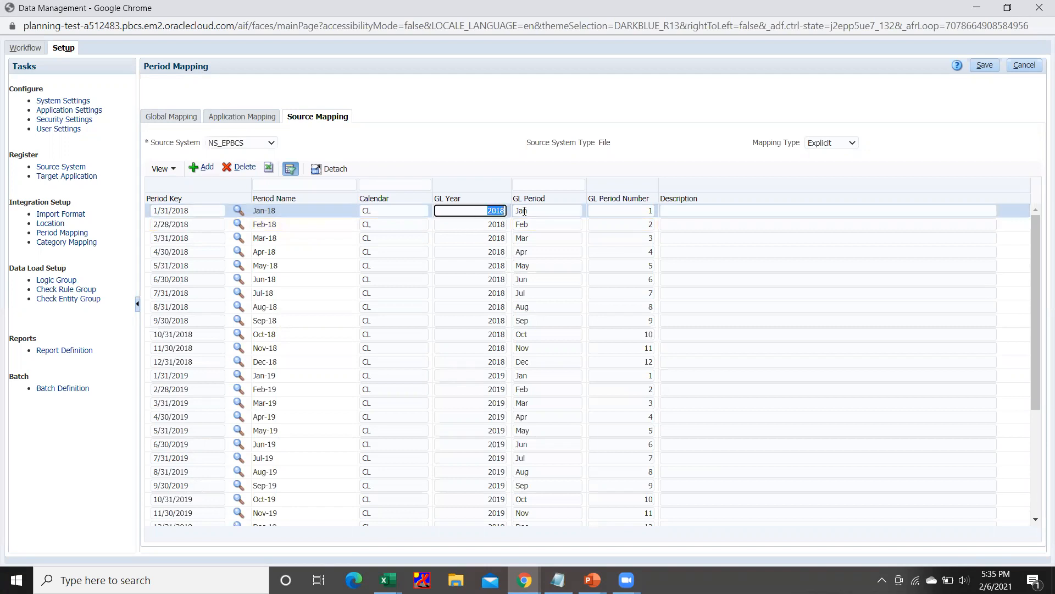
double_click(553, 210)
double_click(656, 211)
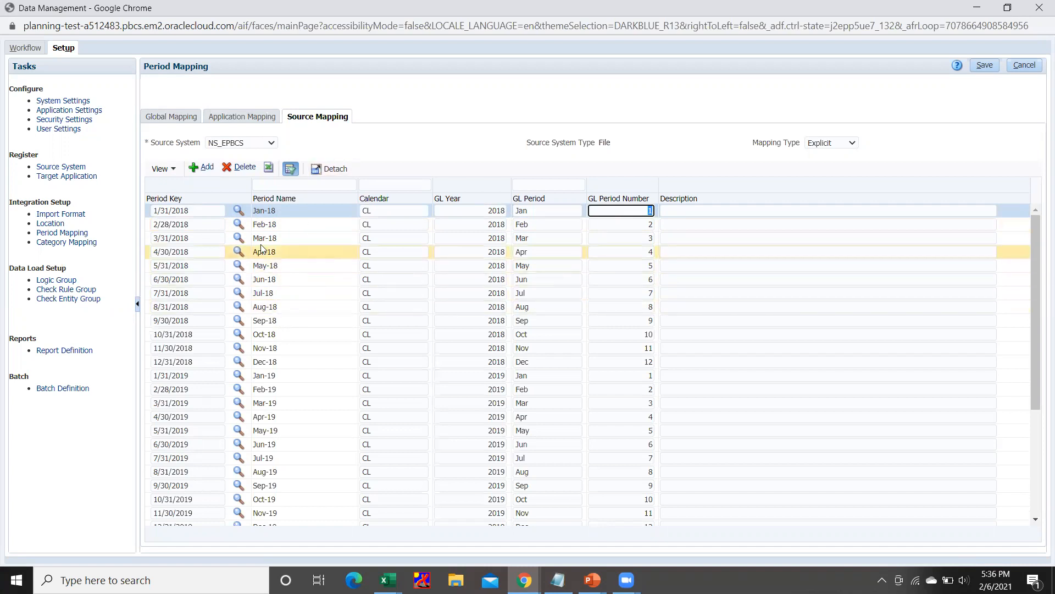
scroll(261, 238, "down", 3)
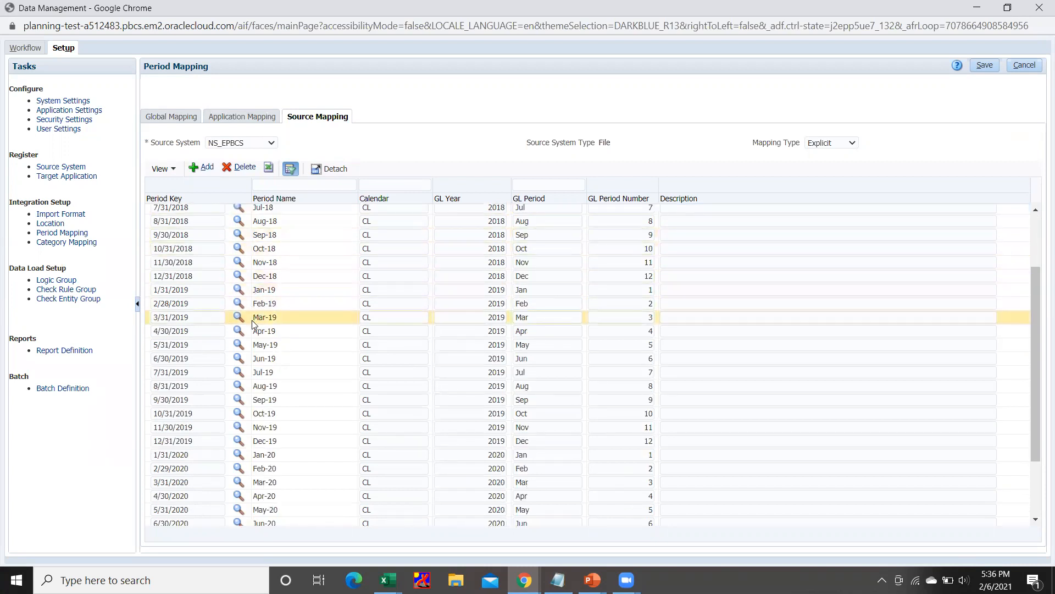
scroll(252, 320, "up", 2)
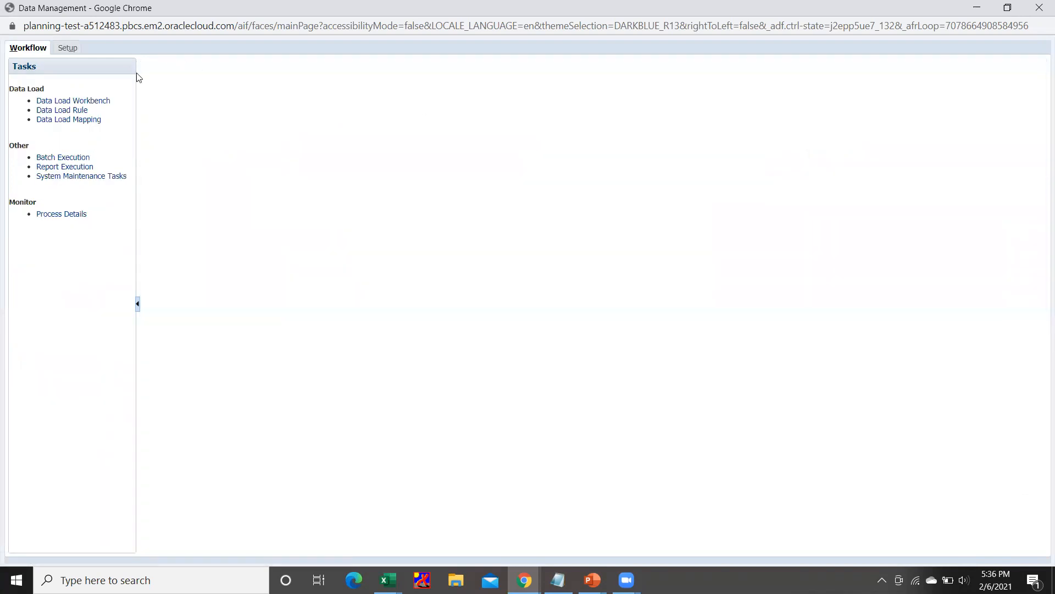
Step: Open the data load mappings and choose LOC_DATA_IS1 as the point of view's location from the full location list
left_click(87, 119)
left_click(197, 543)
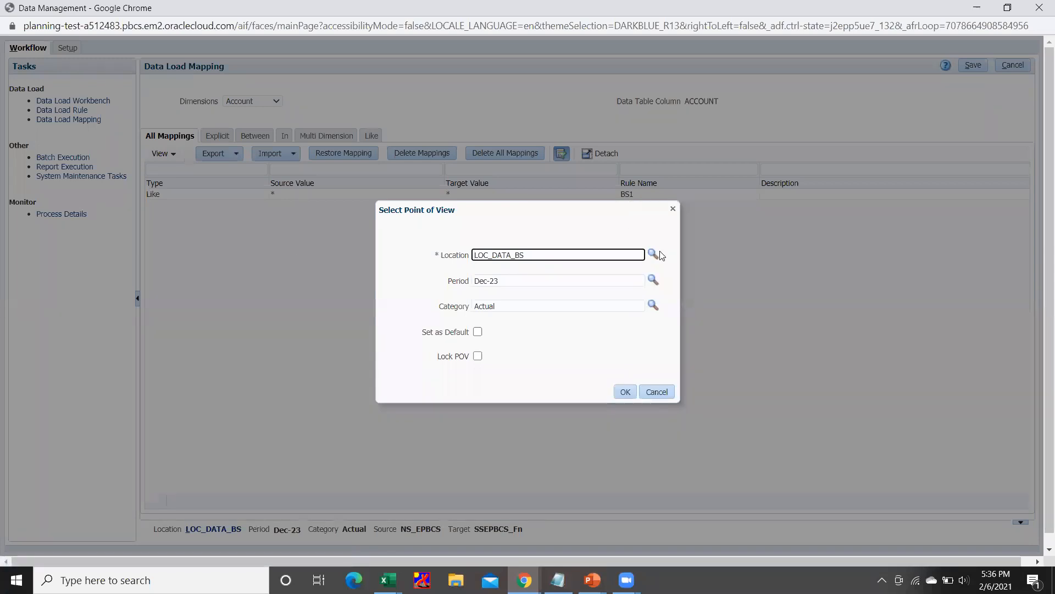
left_click(652, 254)
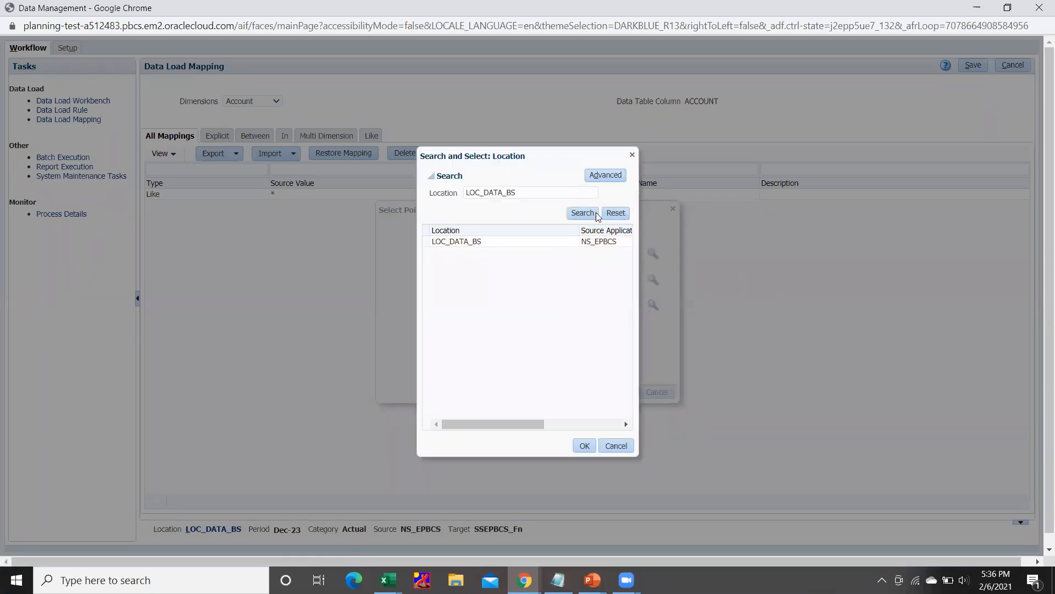
left_click(615, 214)
left_click(582, 213)
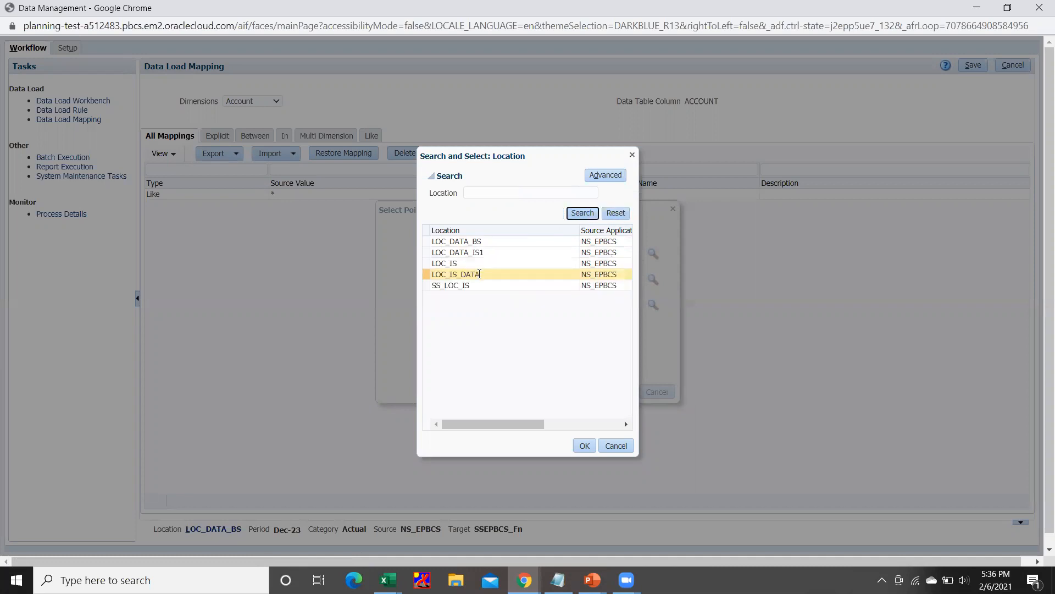
left_click(484, 253)
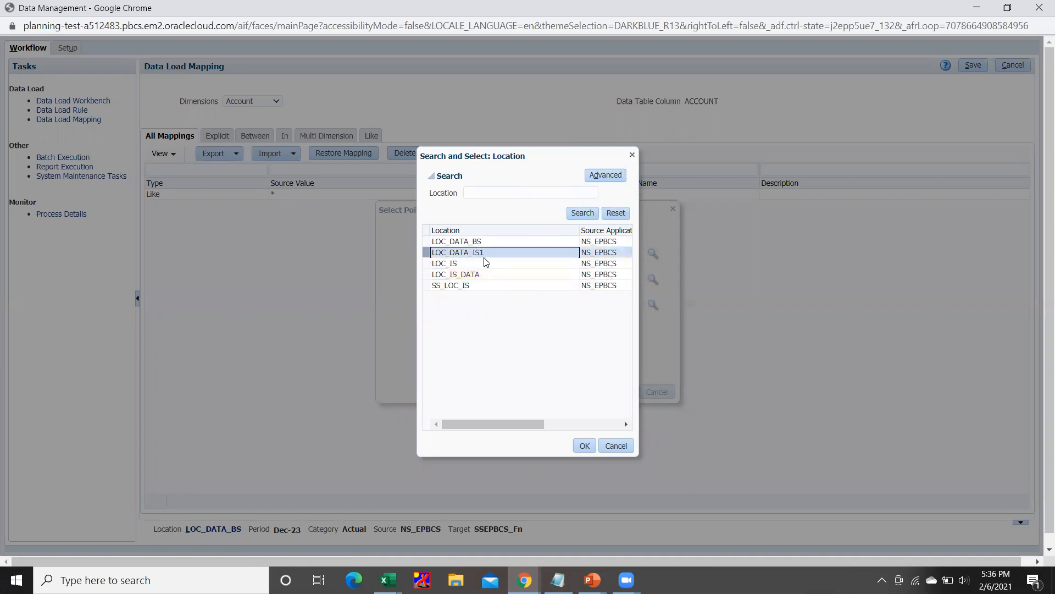
left_click(584, 446)
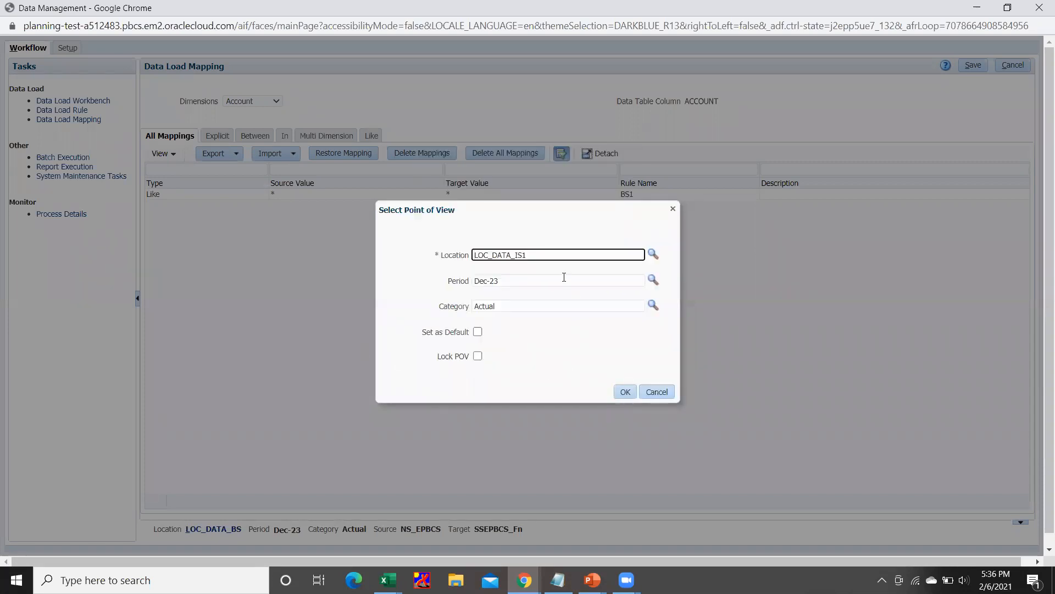
Step: Set the point of view's period to Dec-19 and apply the point of view
left_click(515, 280)
key("BackSpace")
type("19")
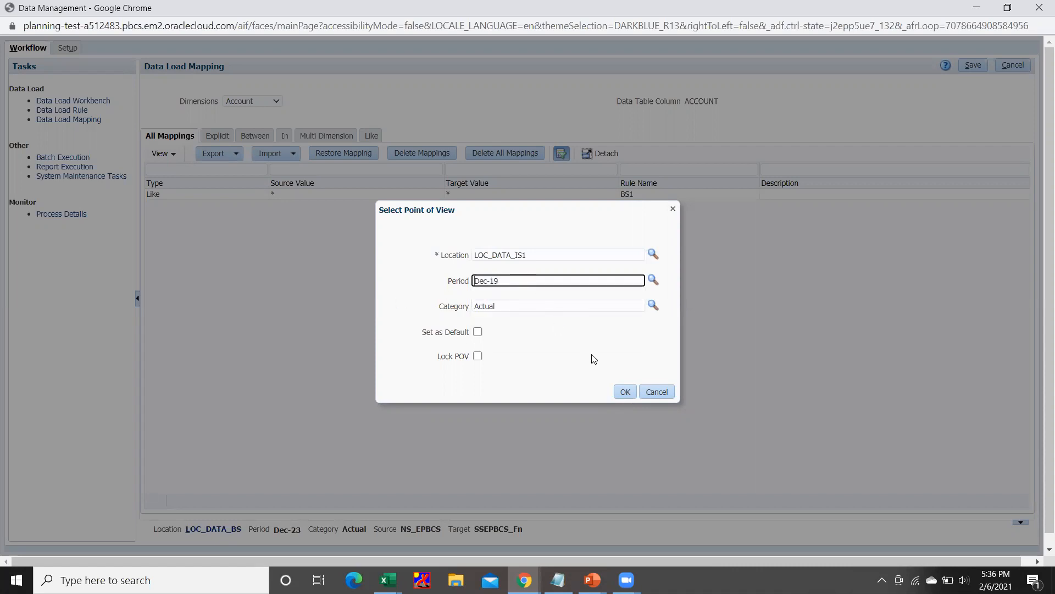
left_click(618, 390)
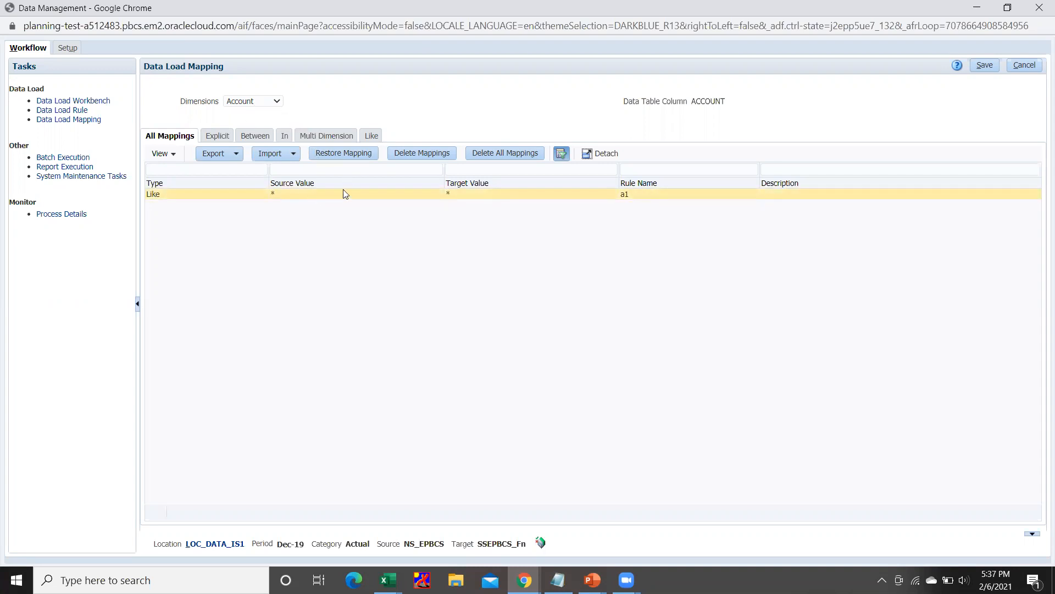
Step: Show the Currency dimension's mappings and review its Like mapping and its Explicit source and target currencies
left_click(266, 104)
left_click(249, 119)
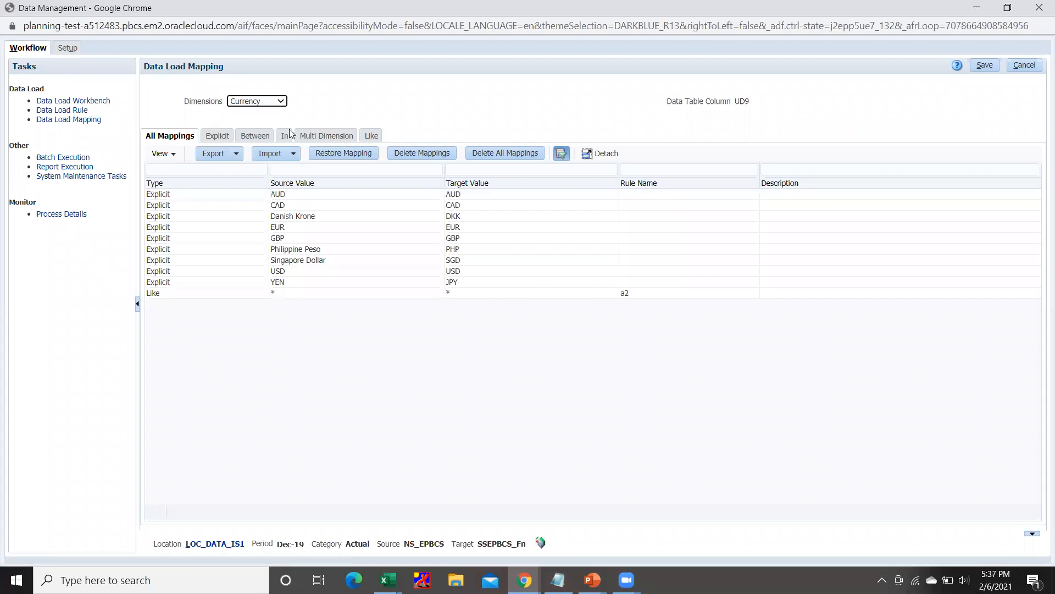
left_click(369, 138)
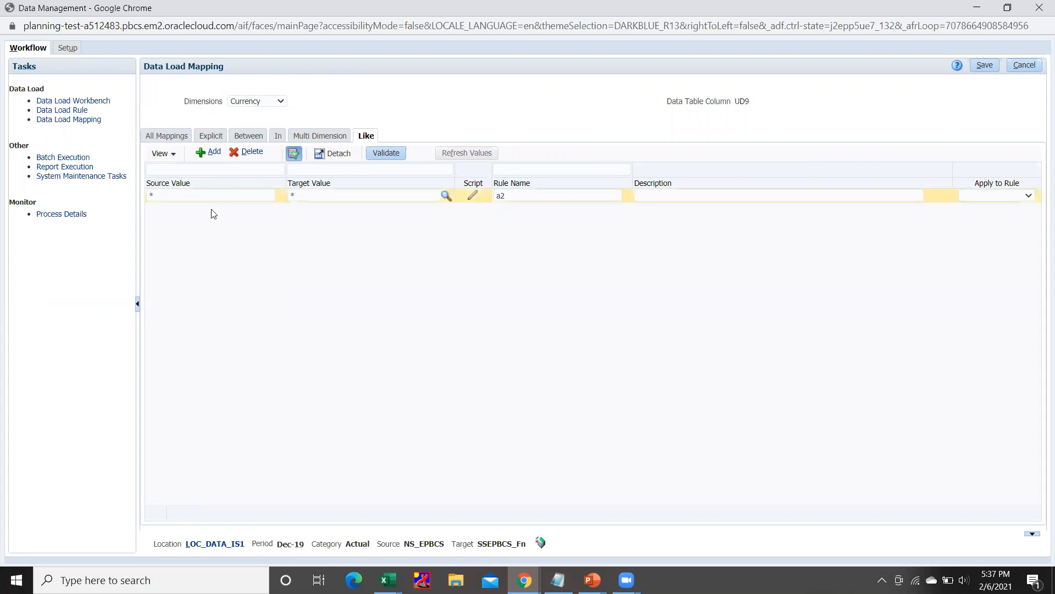
left_click(212, 137)
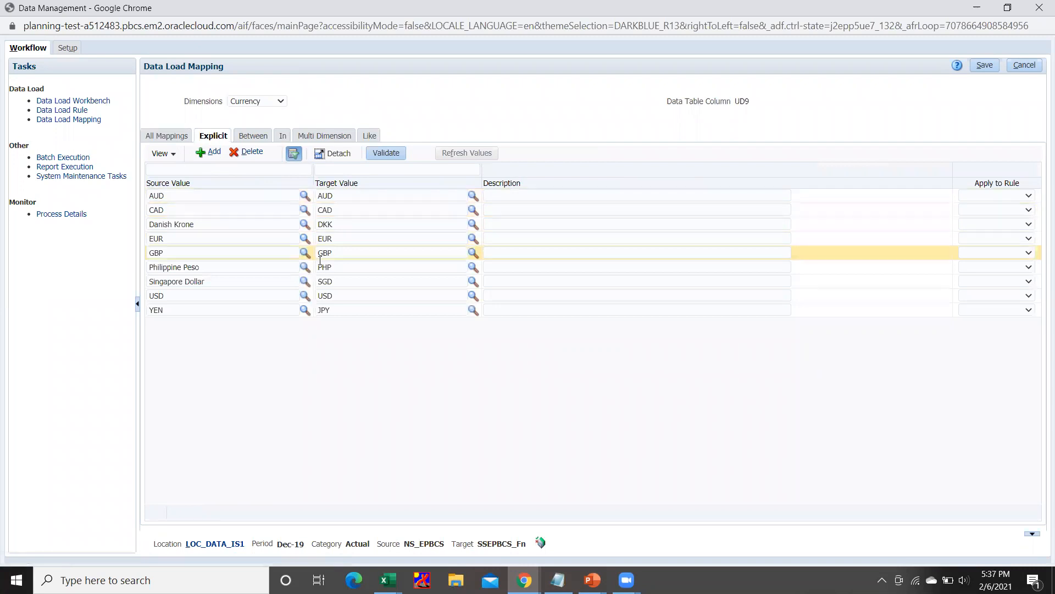
Step: Look at the Explicit mappings of the Data dimension, and review the Like mapping of the Entity dimension
left_click(280, 102)
left_click(254, 133)
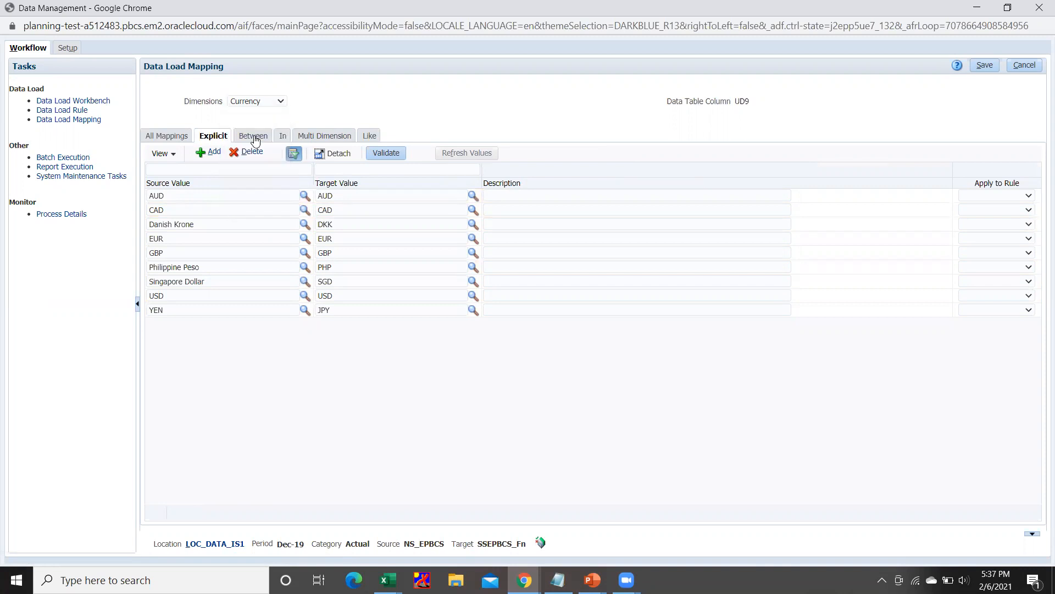
left_click(266, 102)
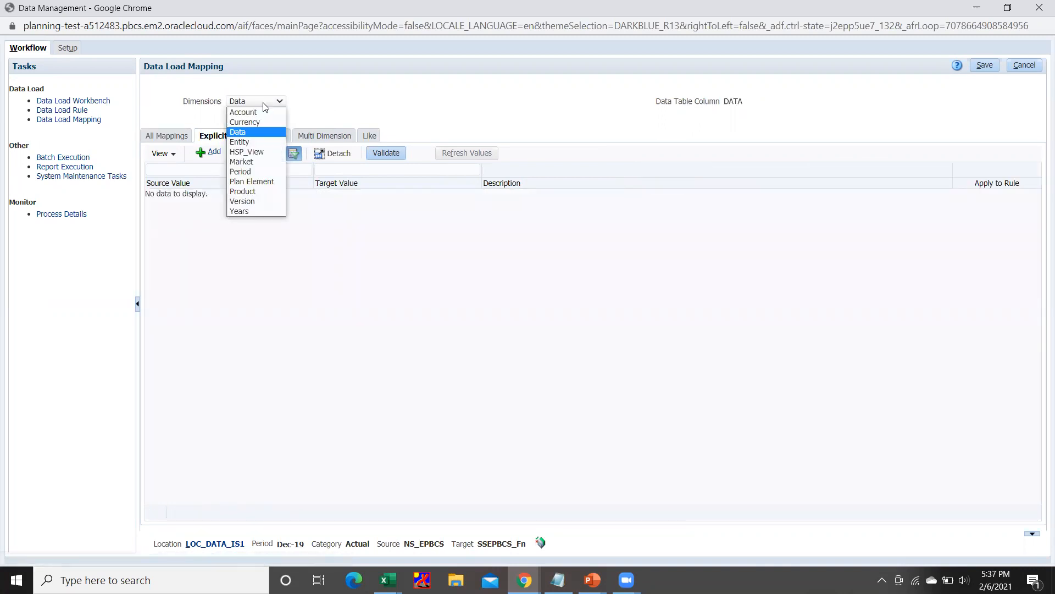
left_click(255, 142)
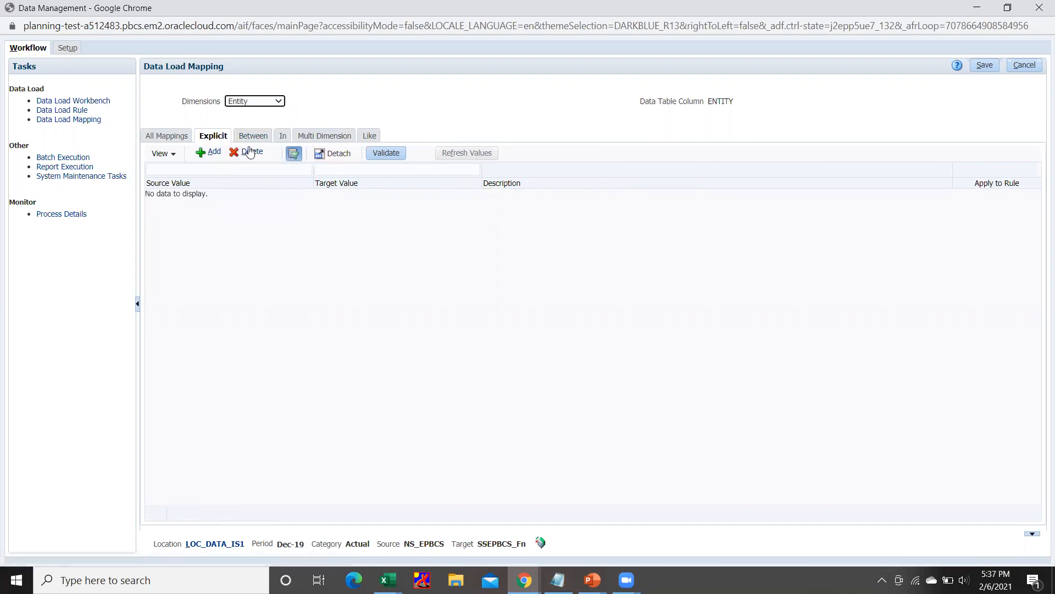
left_click(368, 135)
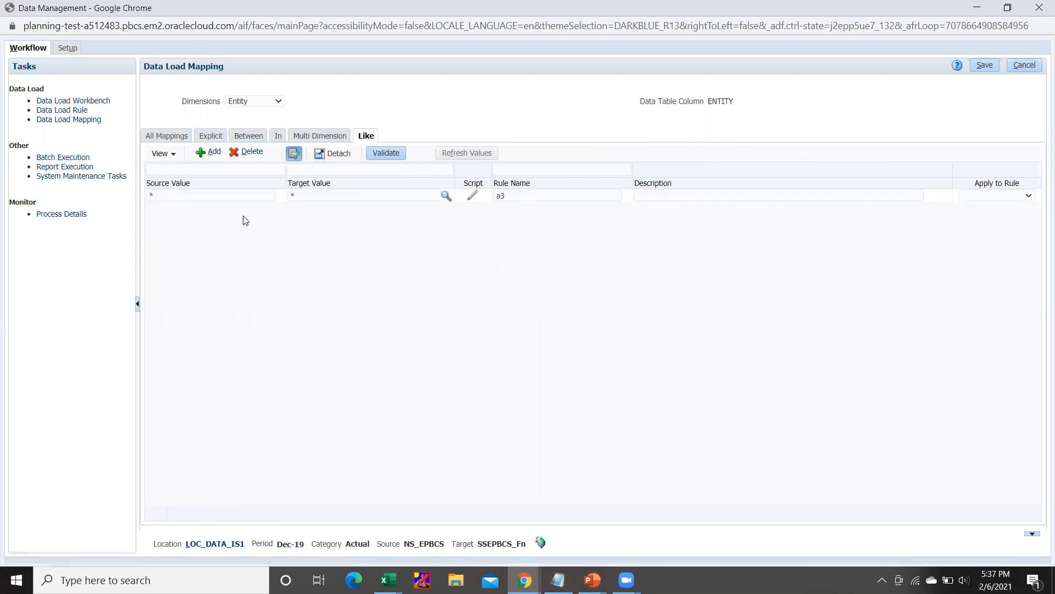
Step: Review the target values in the Like mappings of the HSP_View, Market and Plan Element dimensions
left_click(269, 102)
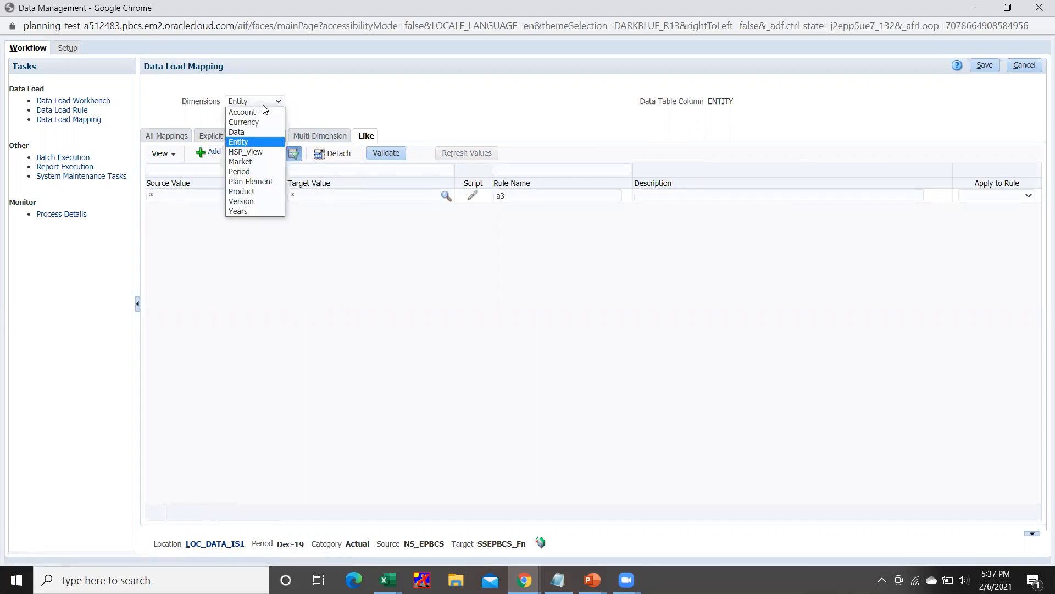
left_click(245, 152)
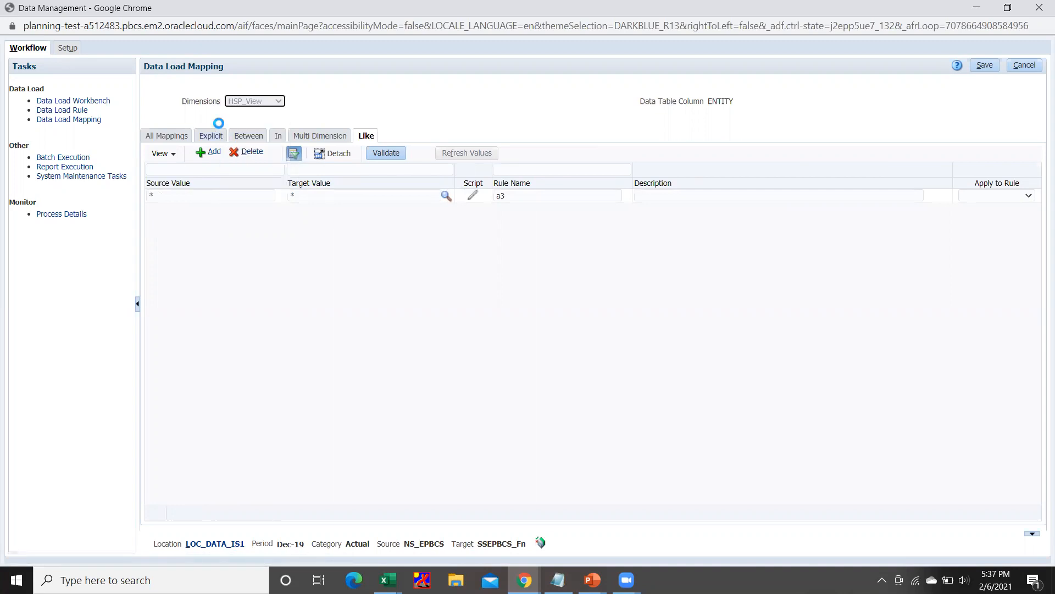
left_click(346, 196)
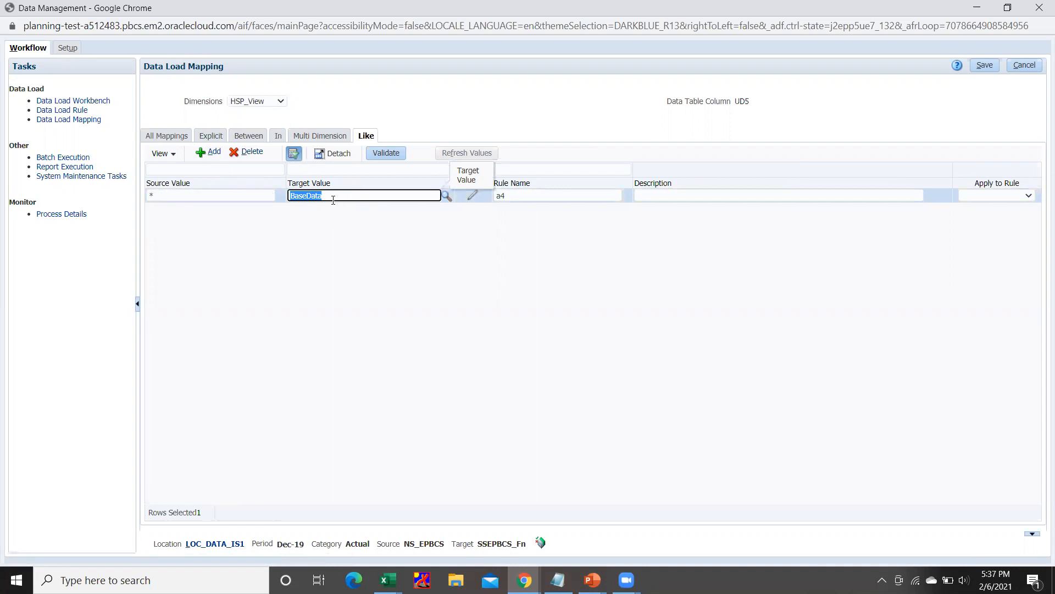
left_click(268, 104)
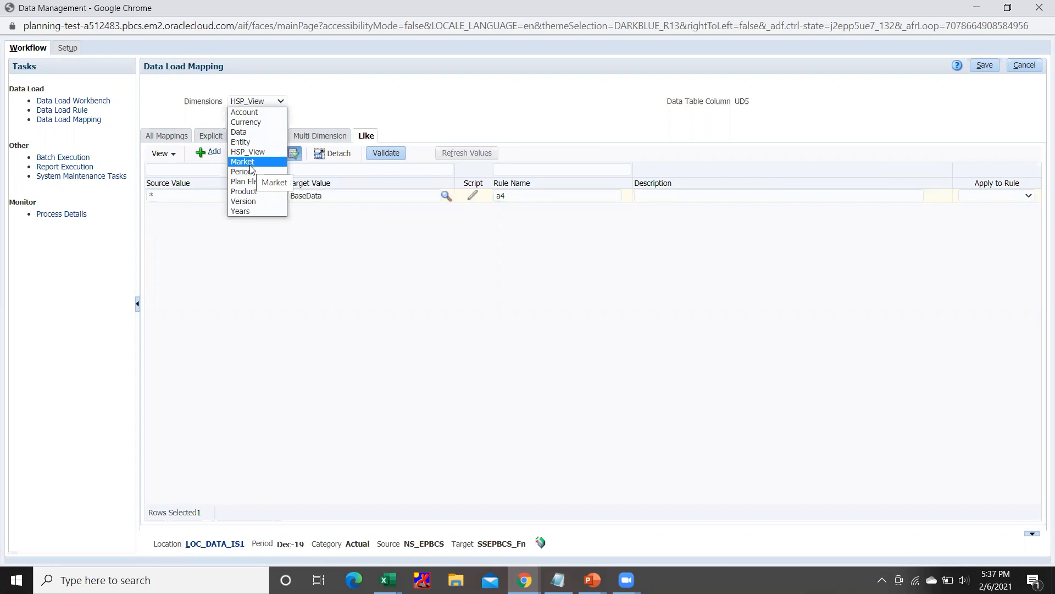
left_click(250, 165)
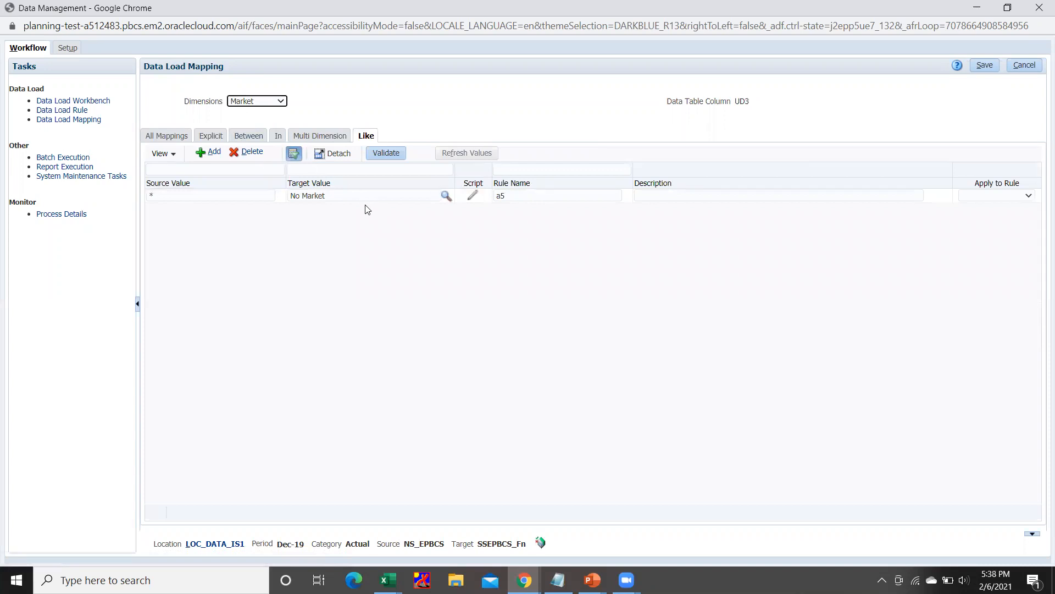
left_click(276, 101)
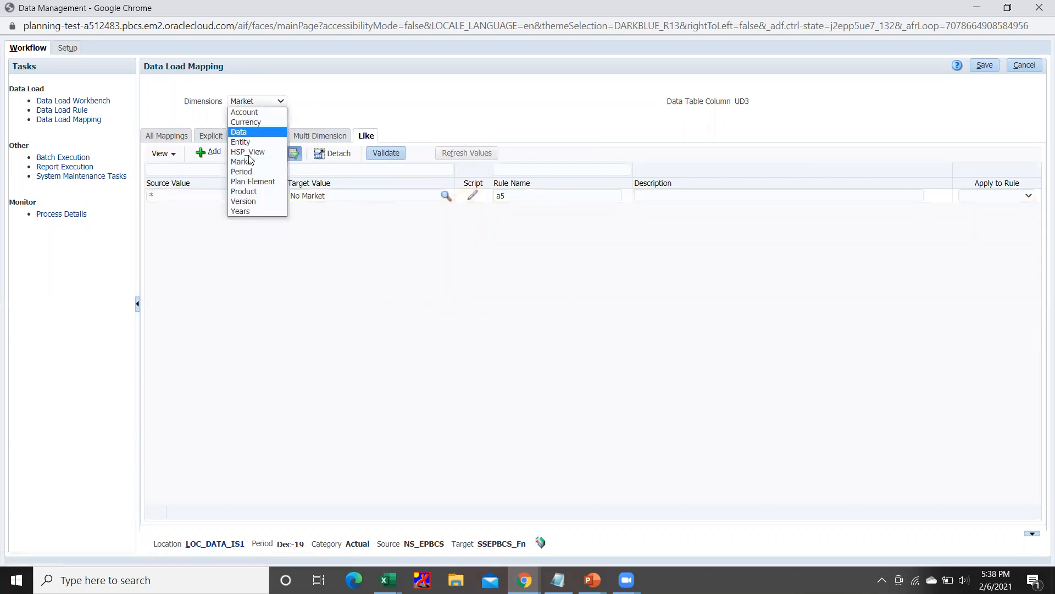
left_click(250, 182)
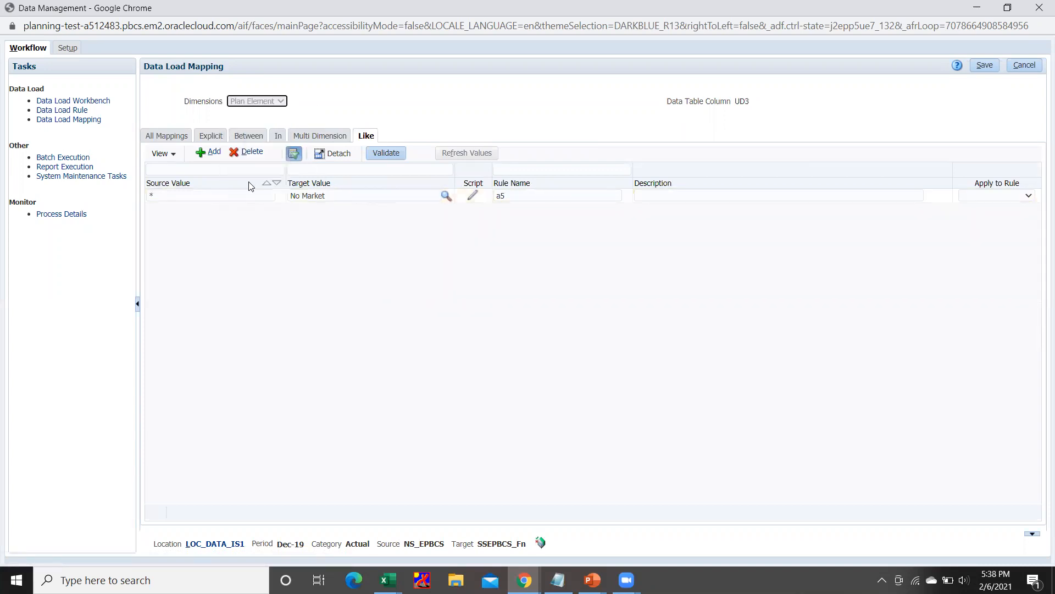
left_click(339, 196)
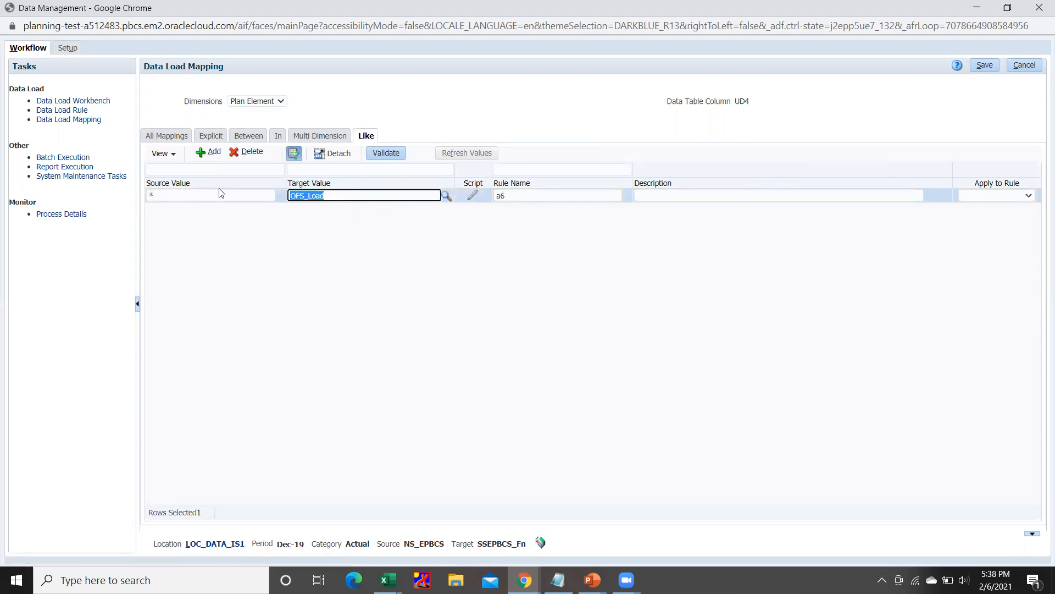
Step: Review the Like mappings of the Product and Version dimensions, checking the target value mapped for Version
left_click(267, 101)
left_click(252, 190)
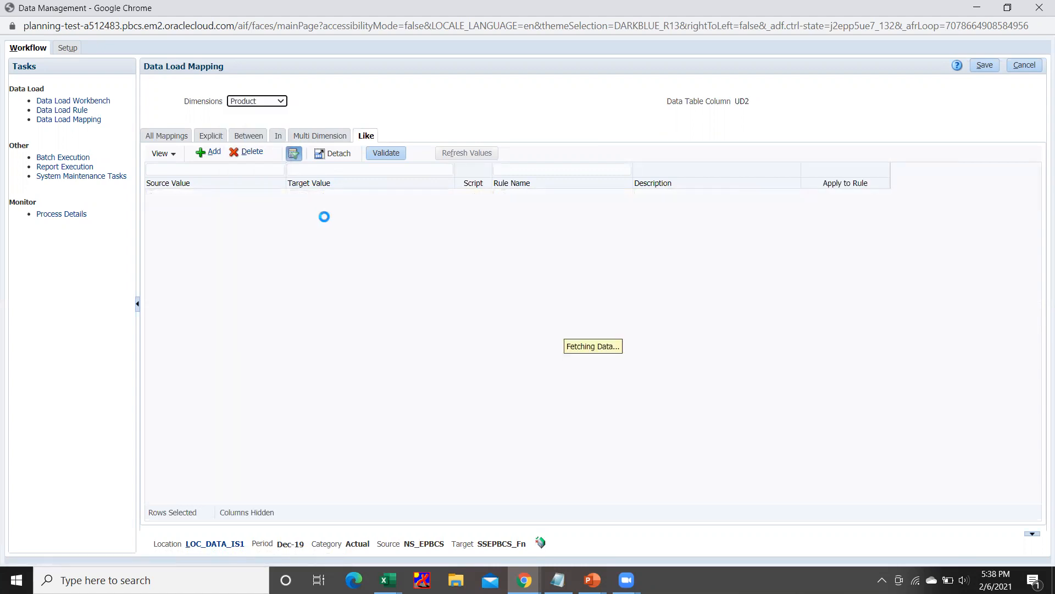
left_click(275, 103)
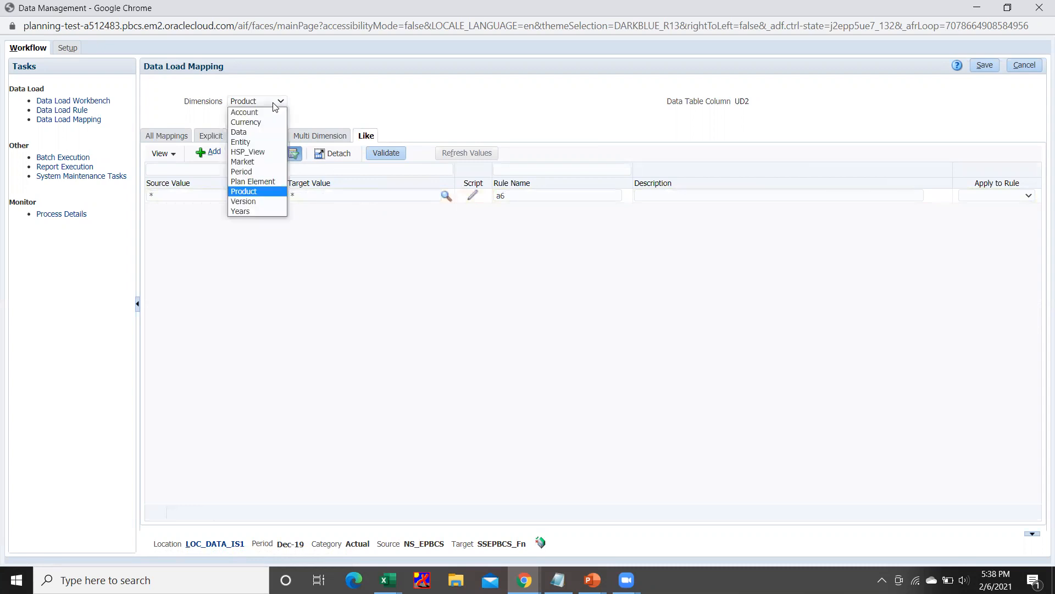
left_click(243, 201)
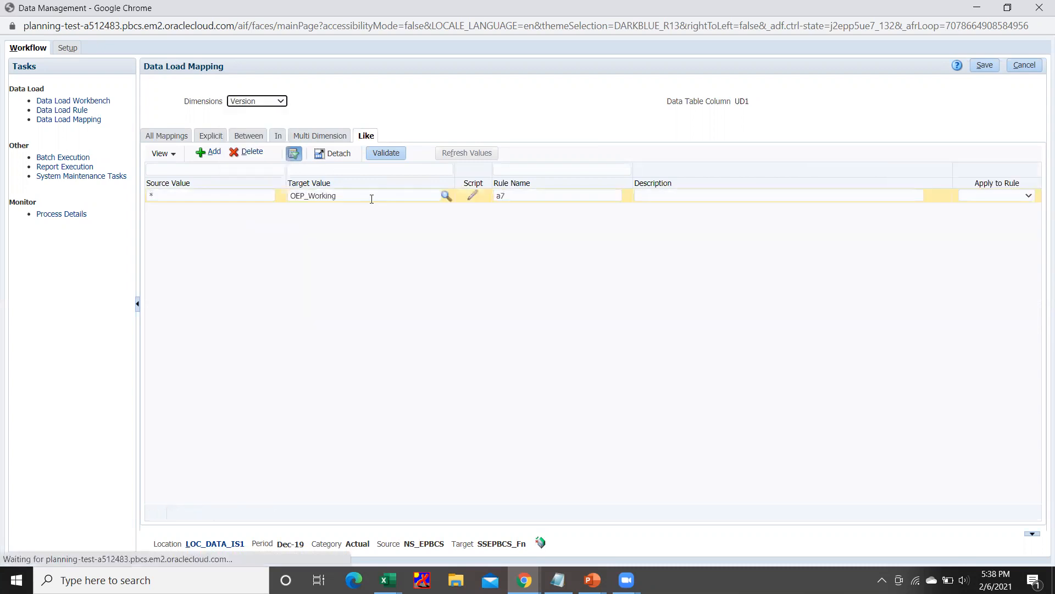
left_click(434, 196)
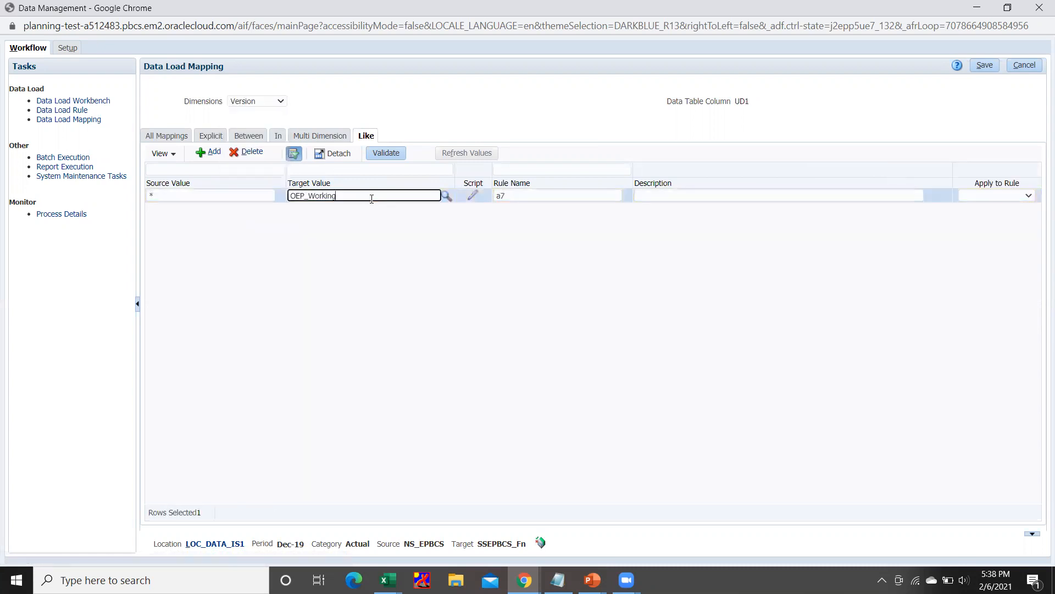
Step: Show the Explicit mappings of the Years dimension and examine the source value in the FY18 row
left_click(276, 103)
left_click(242, 211)
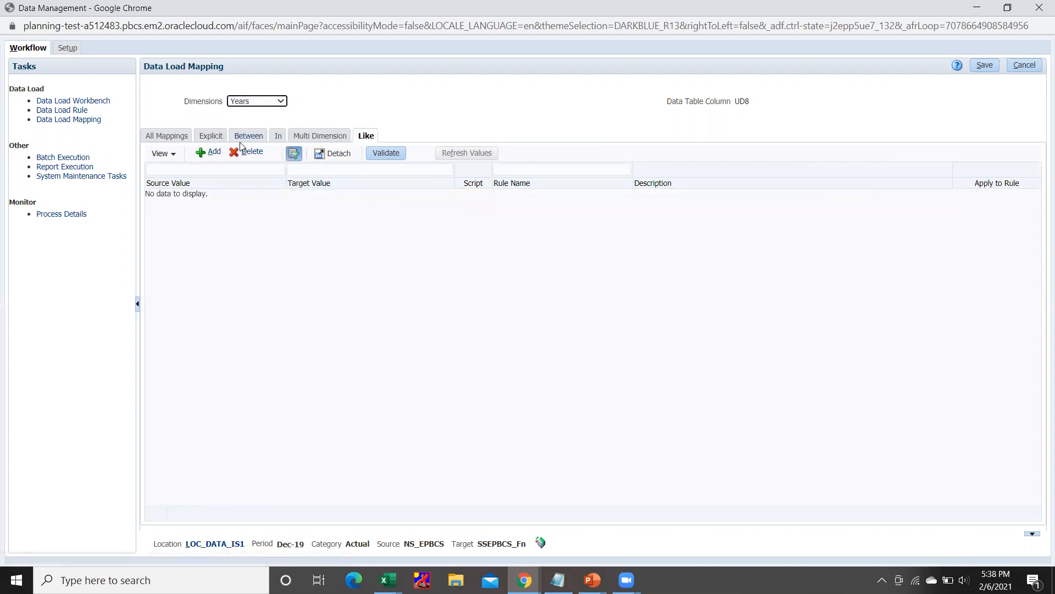
left_click(216, 136)
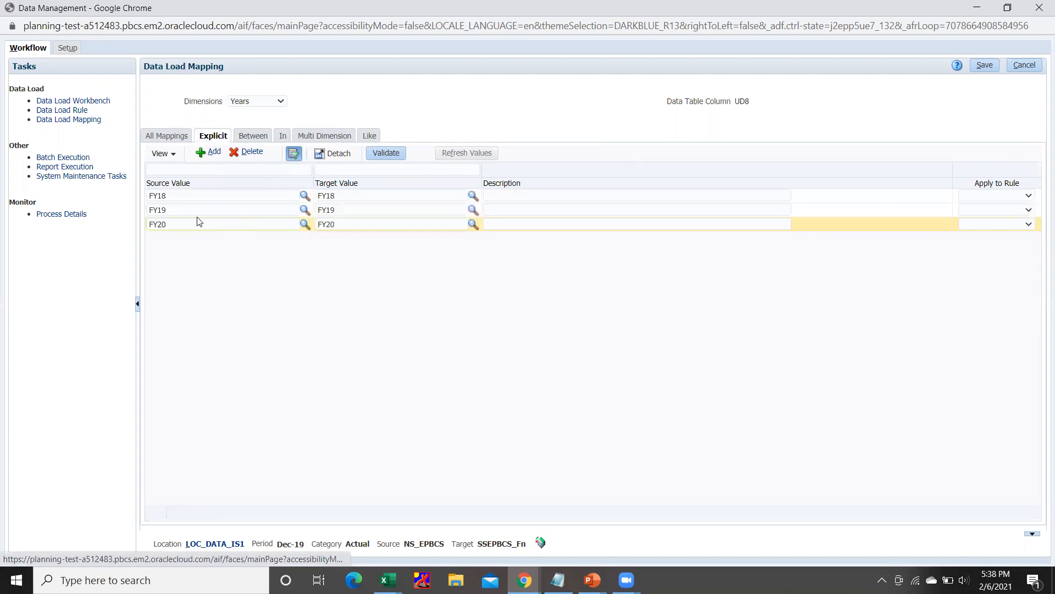
left_click(190, 196)
double_click(191, 193)
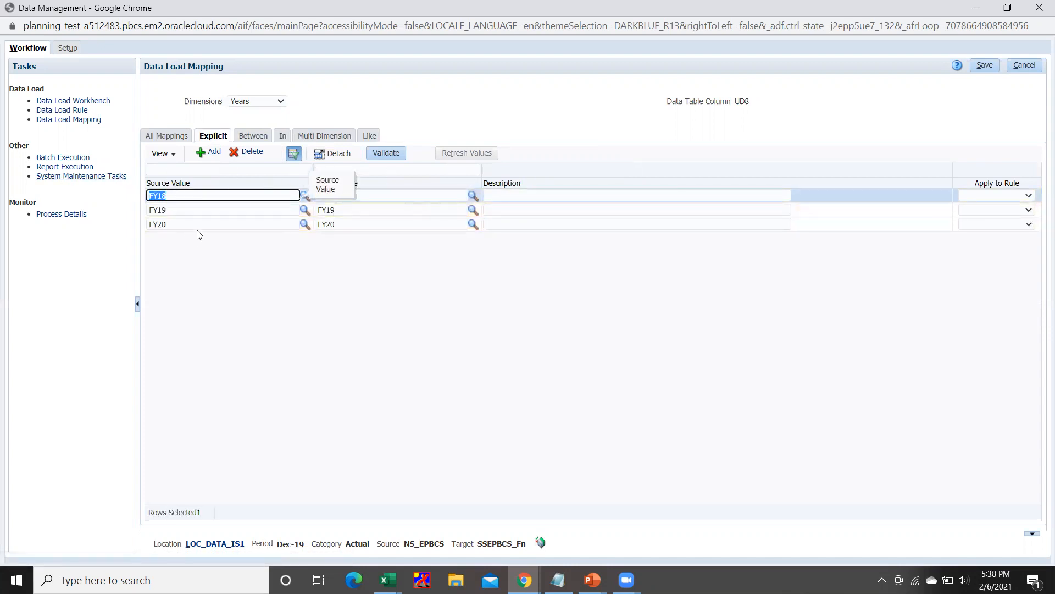
Step: Check the Year column in the Excel income statement load file against the FY19 source and target values of the Years mapping
key("alt+Tab")
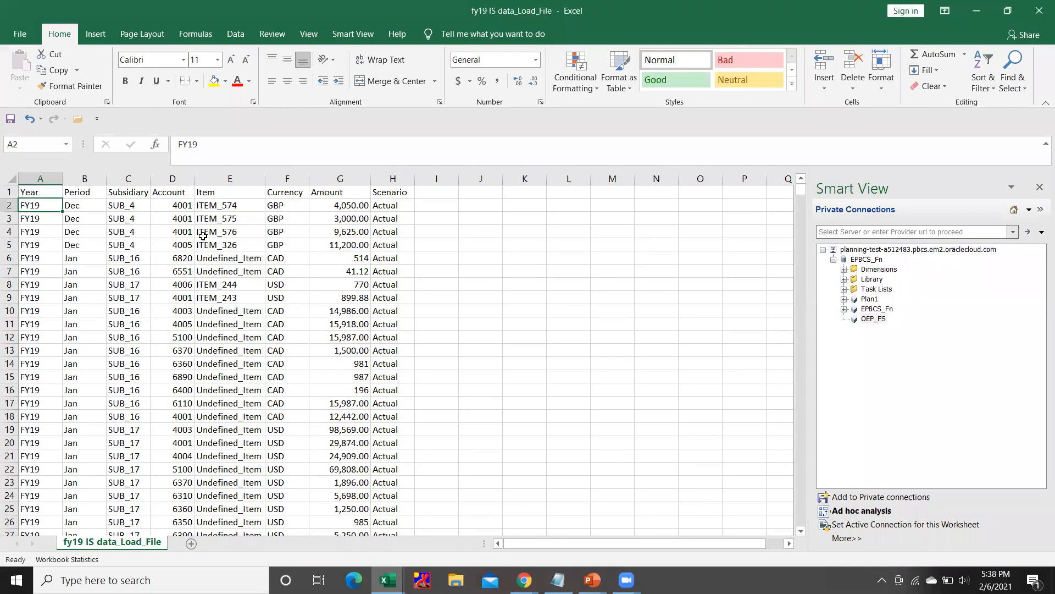
key("alt+Tab")
double_click(188, 209)
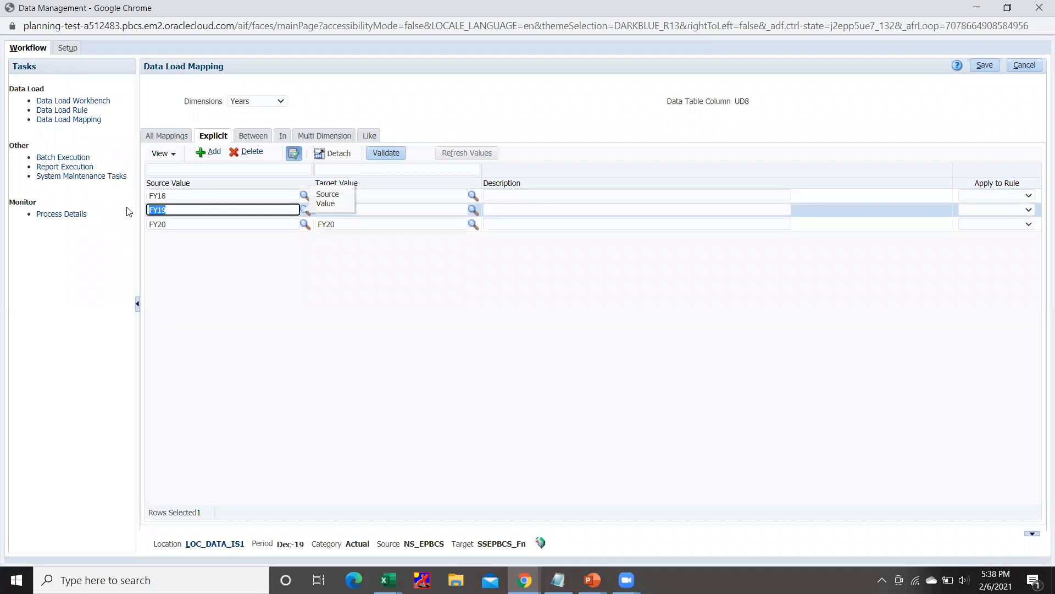
key("Tab")
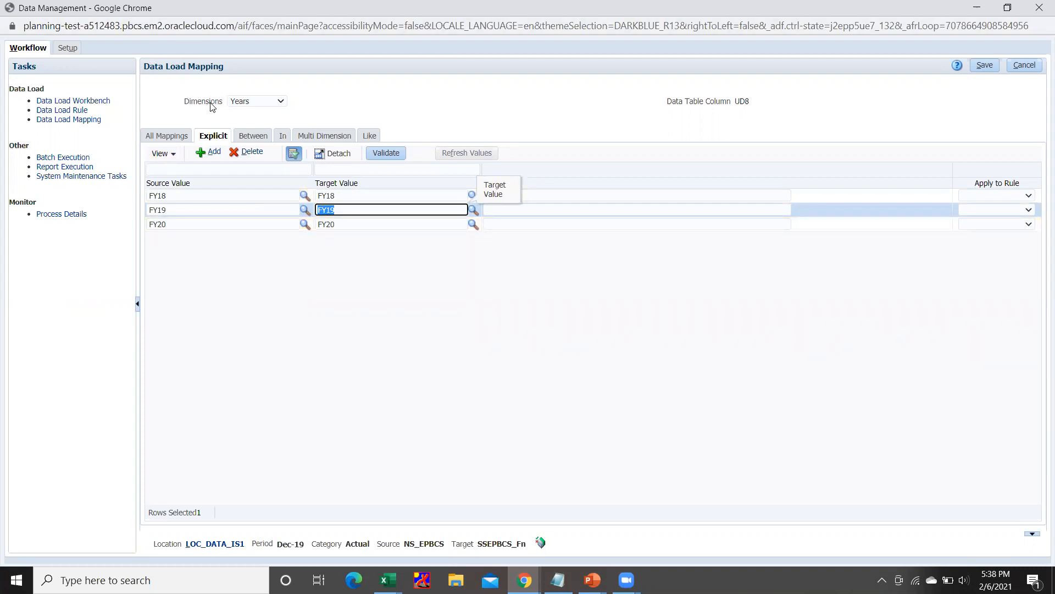
Step: Open the data load rules and review the name, import format and target plan type of rule LR_DATA_IS2
left_click(74, 110)
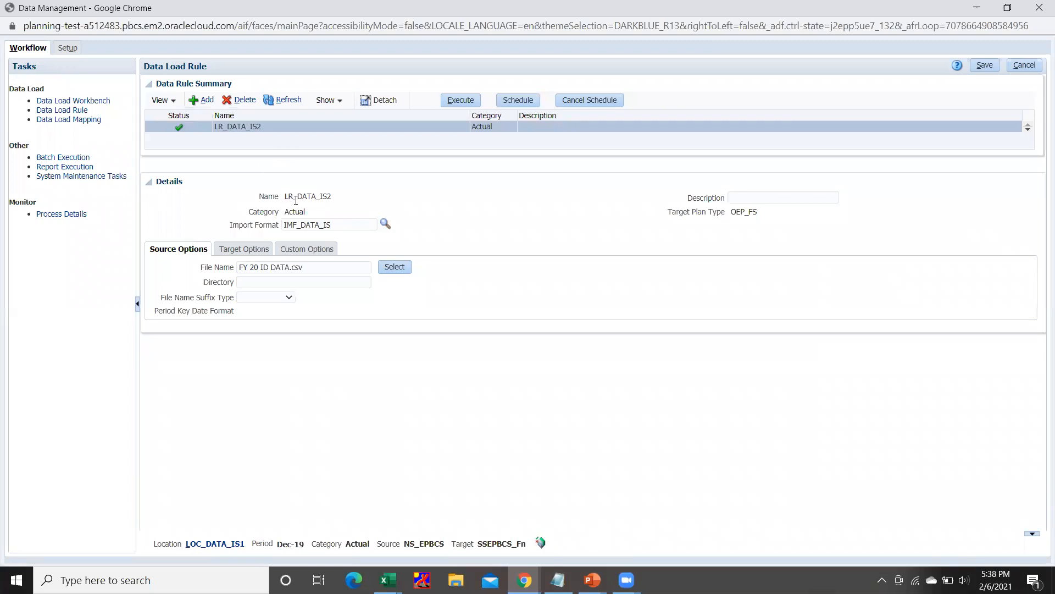
left_click_drag(321, 194, 254, 219)
left_click(513, 255)
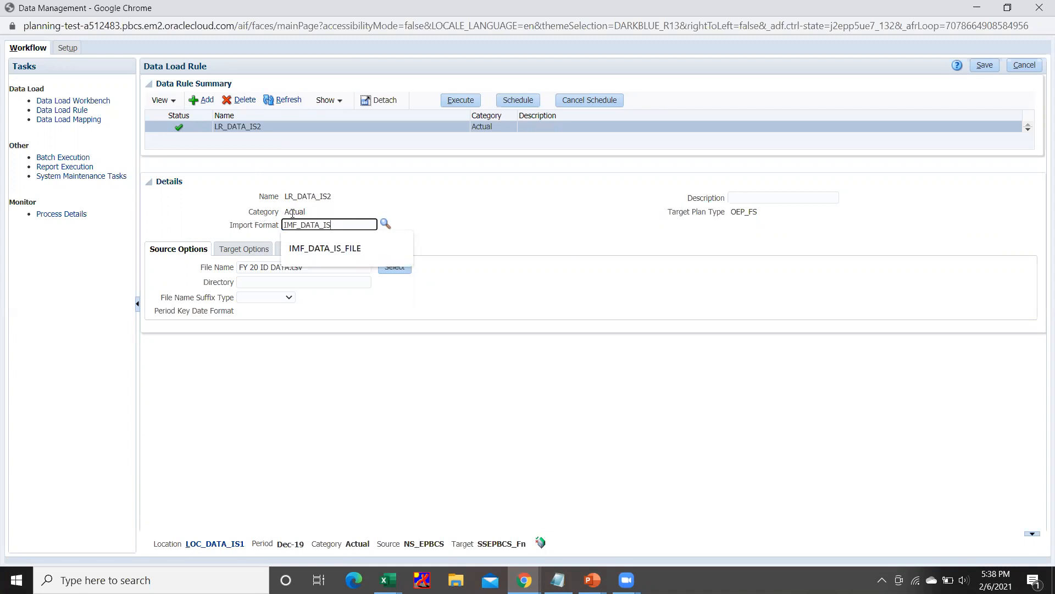
left_click(731, 213)
left_click_drag(730, 213, 765, 215)
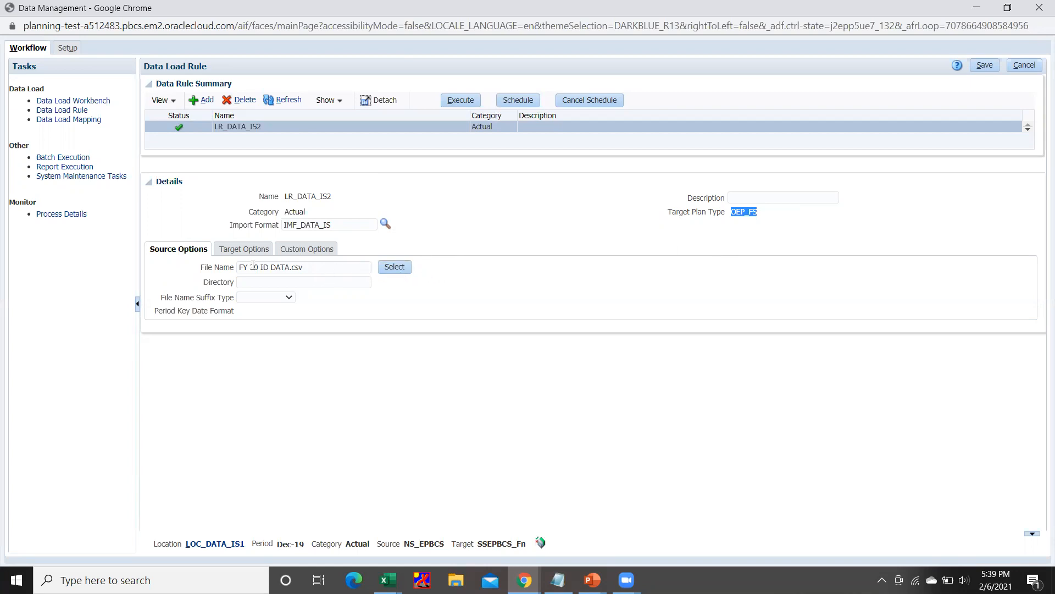
Step: Review the source files selectable for rule LR_DATA_IS2 and its Import from Source and Export to Target execution options, without running it
left_click(394, 267)
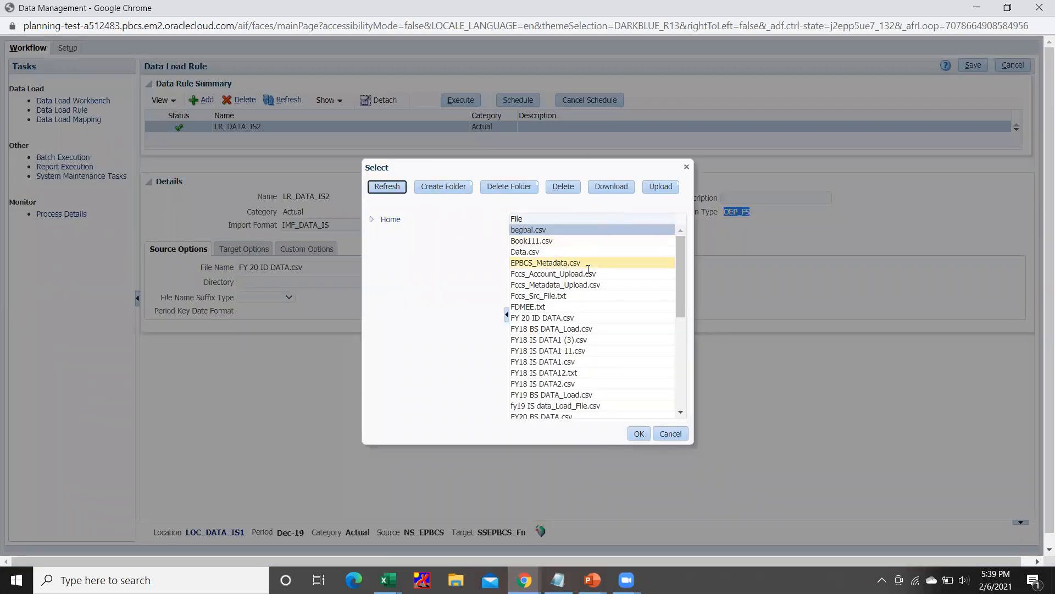
left_click(680, 434)
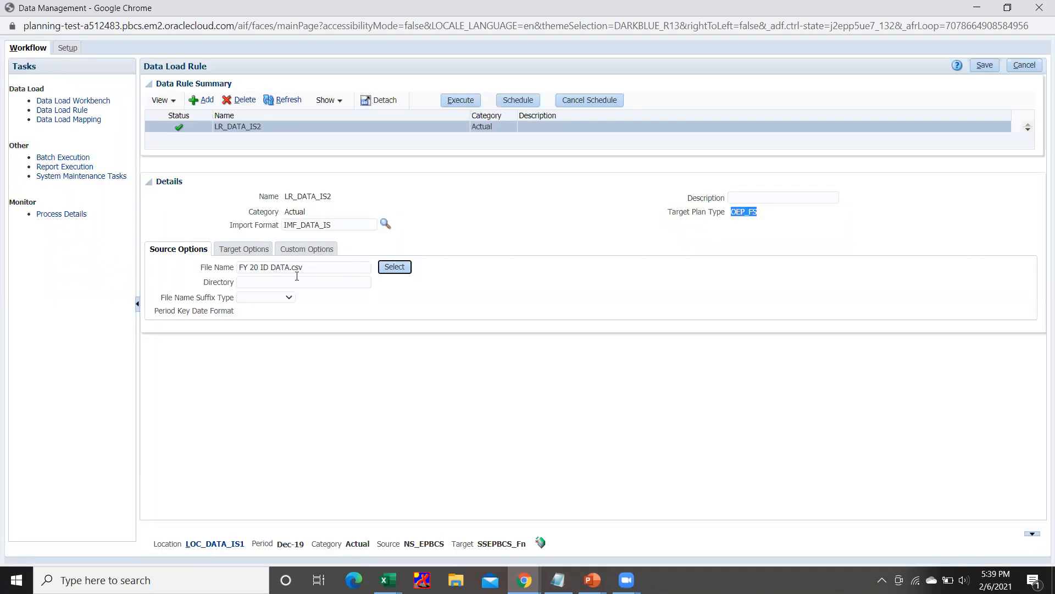
left_click(465, 101)
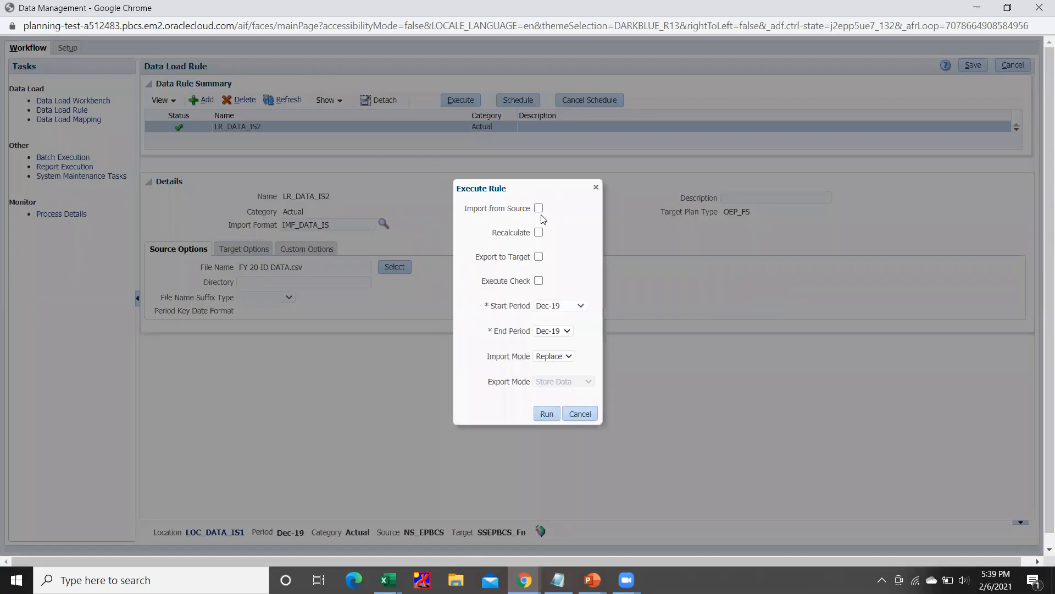
left_click(538, 209)
left_click(538, 257)
left_click(582, 415)
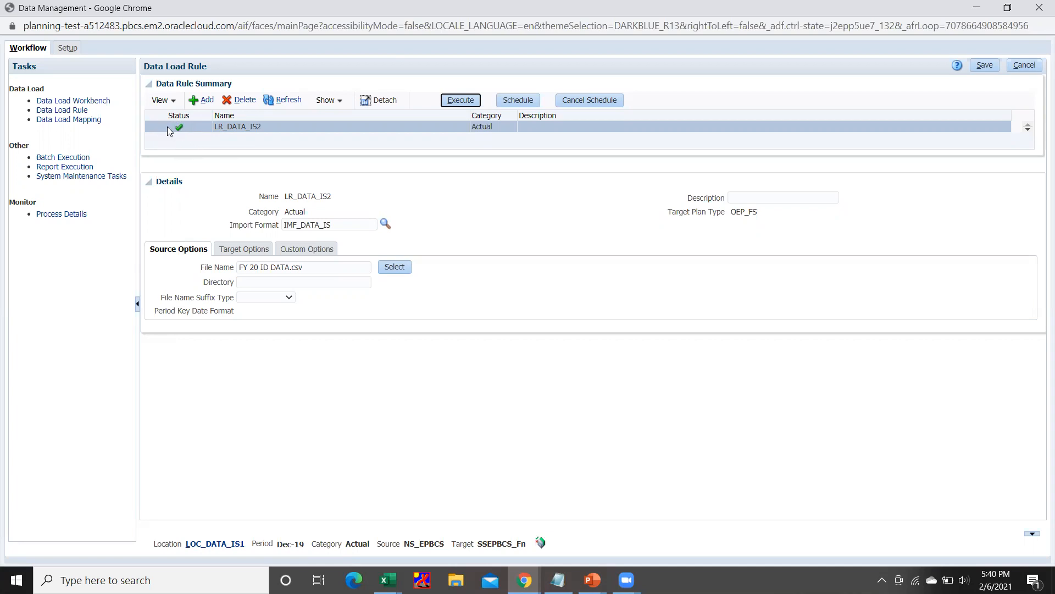
Step: Review the loaded records in the Data Load Workbench and switch to the fy19 IS data_Load_File workbook in Excel
left_click(97, 101)
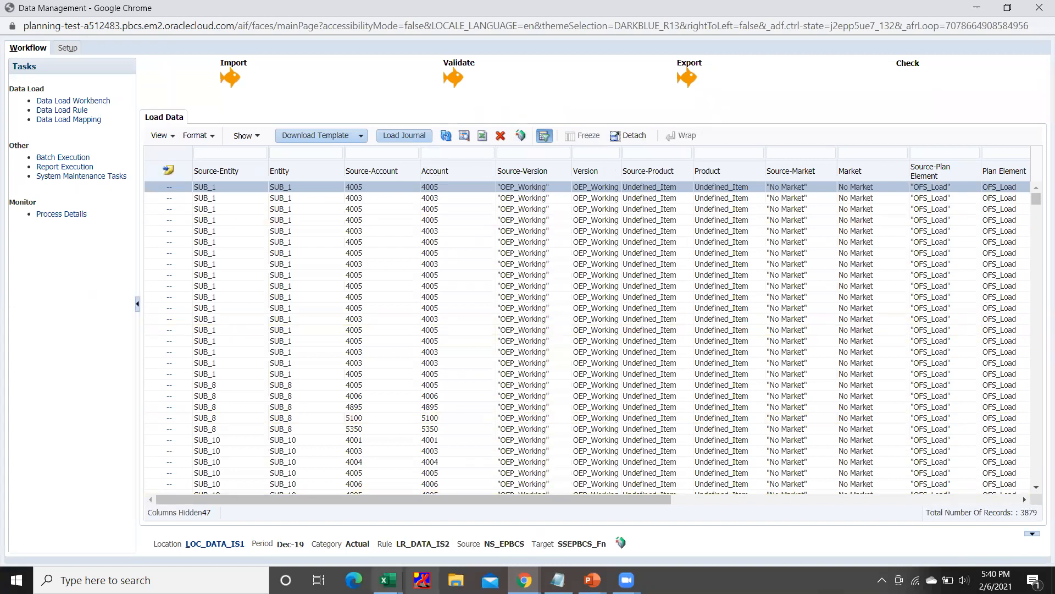
mouse_move(388, 580)
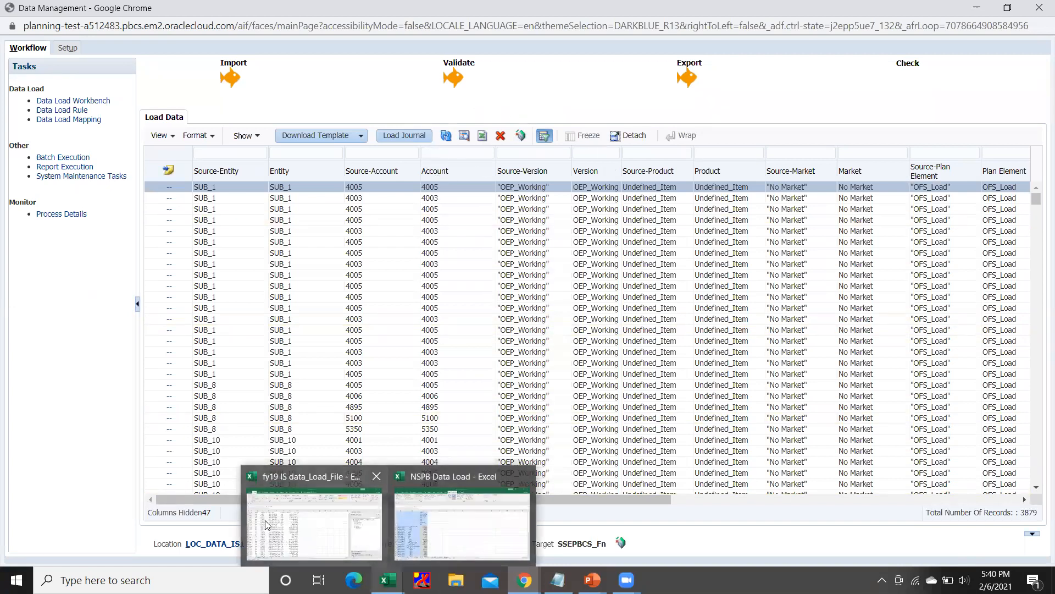
left_click(315, 522)
left_click(239, 243)
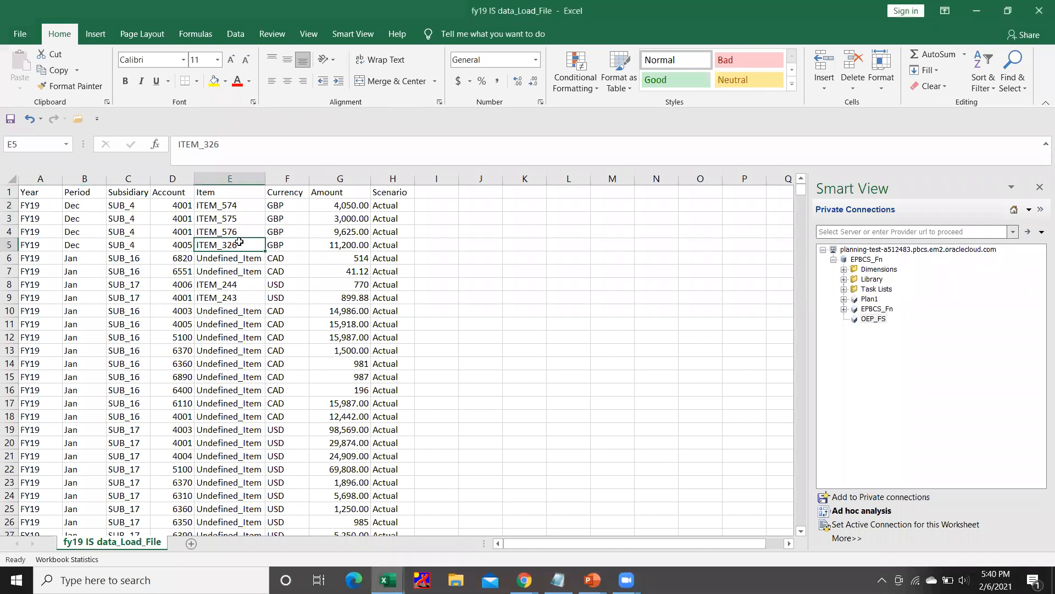
Step: Switch to the NSPB Data Load workbook and examine the entity and version members heading the ad hoc grid's data column
key("alt+Tab")
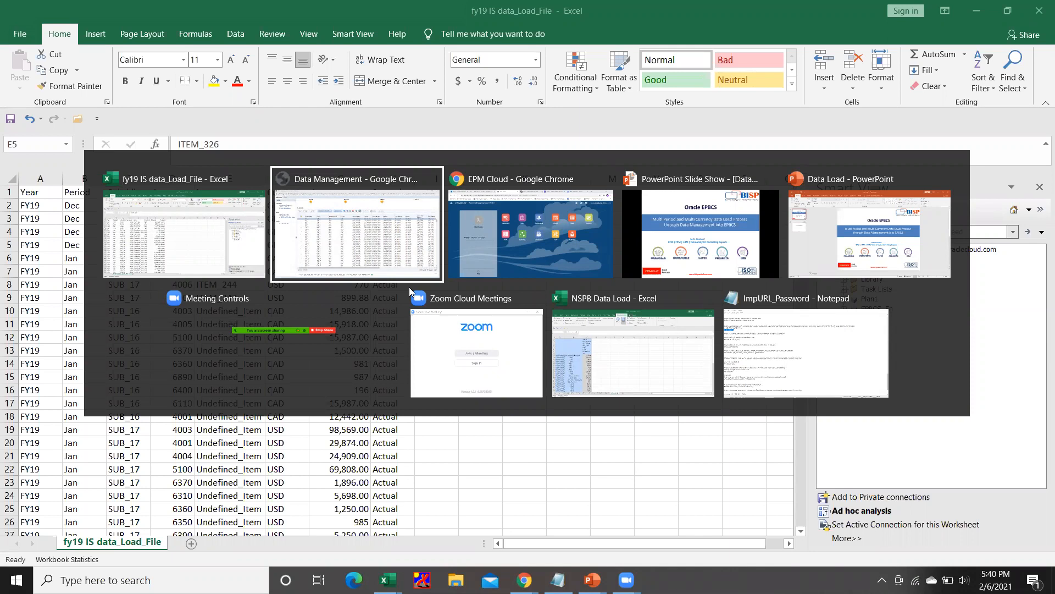
key("alt+Tab")
key("alt+Tab")
key("alt+Tab")
key("alt+Tab")
key("alt+Tab")
key("alt+Tab")
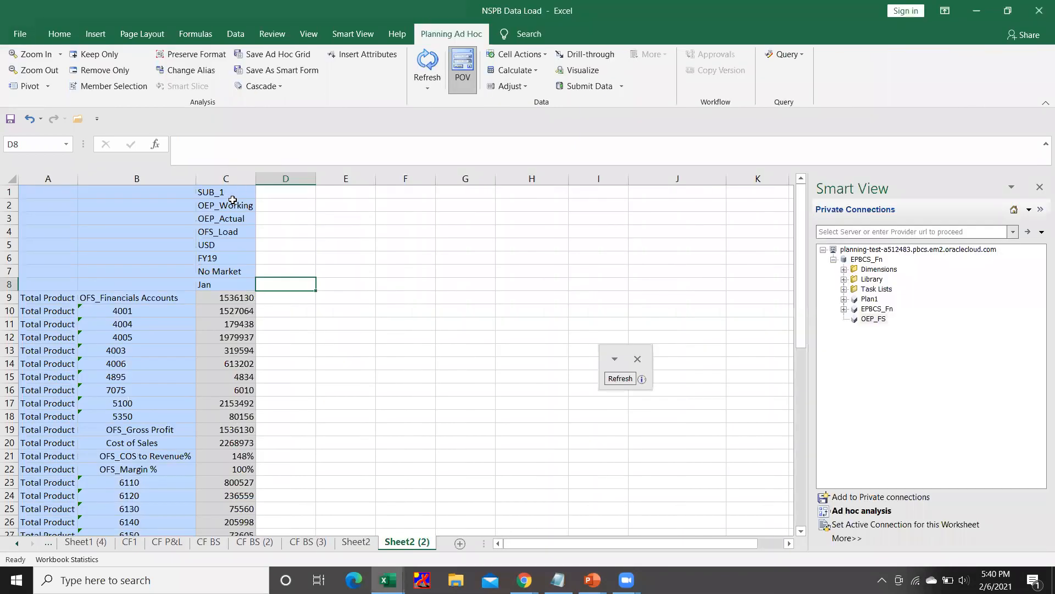
left_click(231, 202)
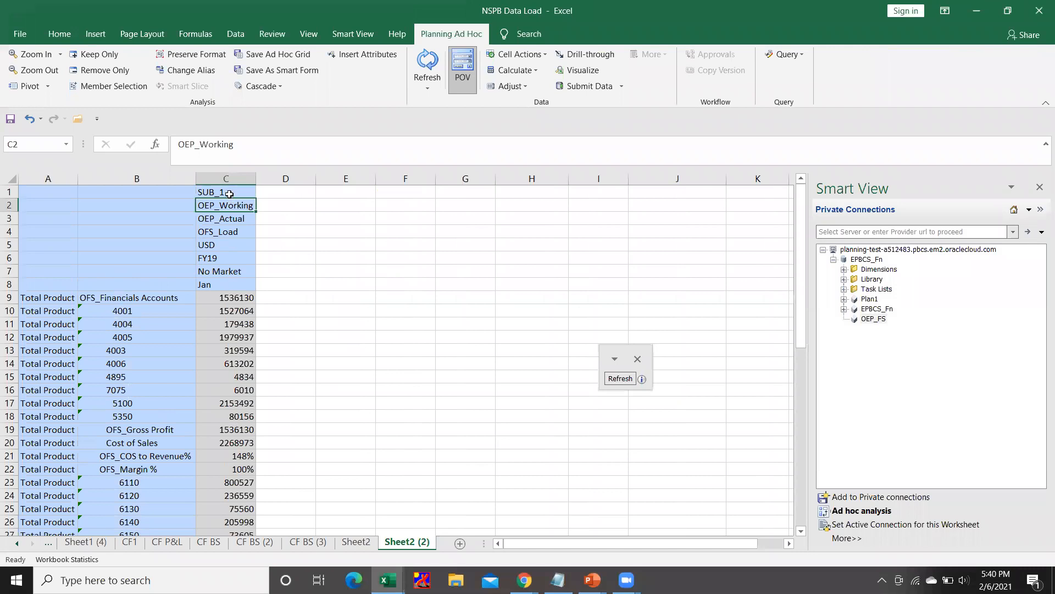
key("shift+Return")
Step: Check the subsidiary and currency values in row 10 of the fy19 IS data_Load_File workbook
key("alt+Tab")
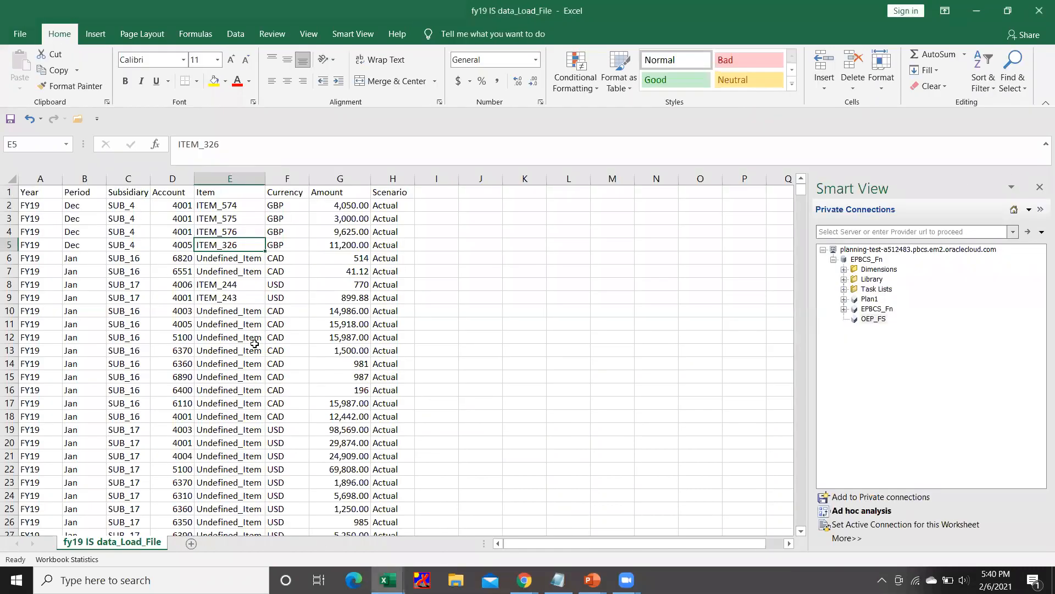
left_click(255, 346)
left_click(275, 311)
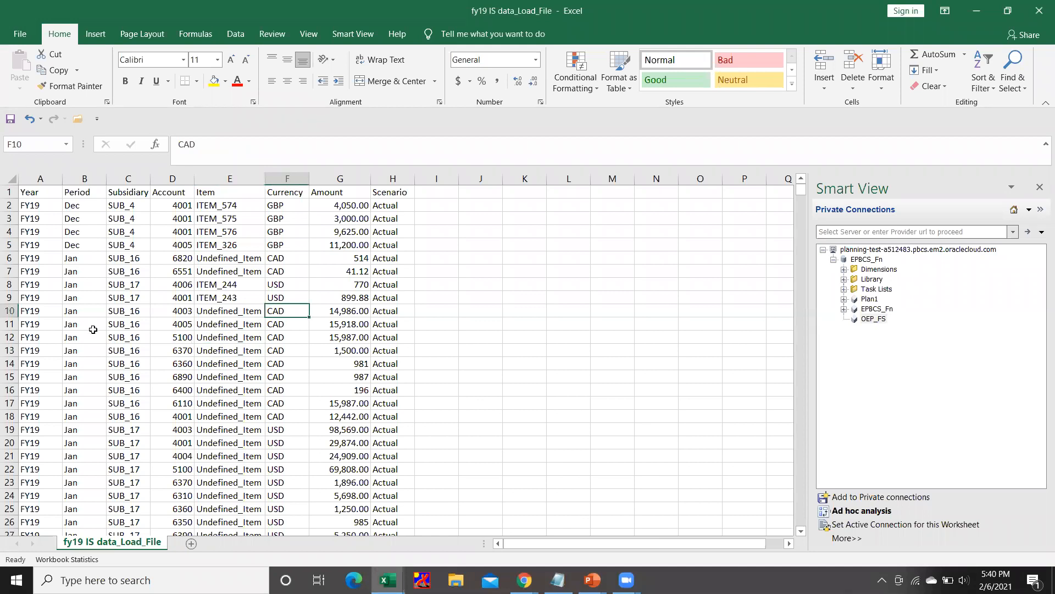
left_click(118, 316)
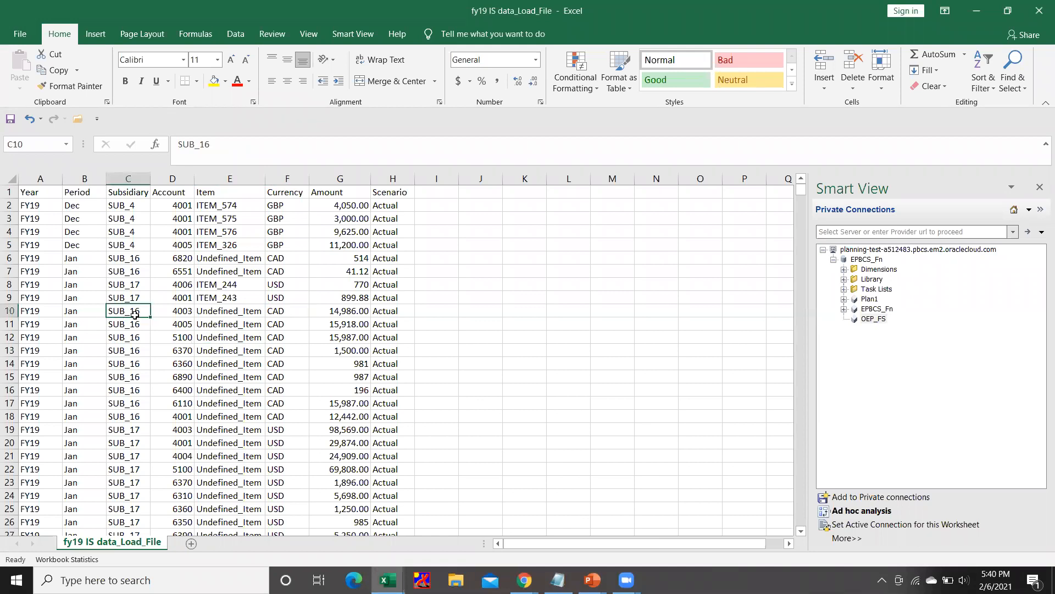
left_click(279, 316)
left_click(135, 308)
left_click(283, 312)
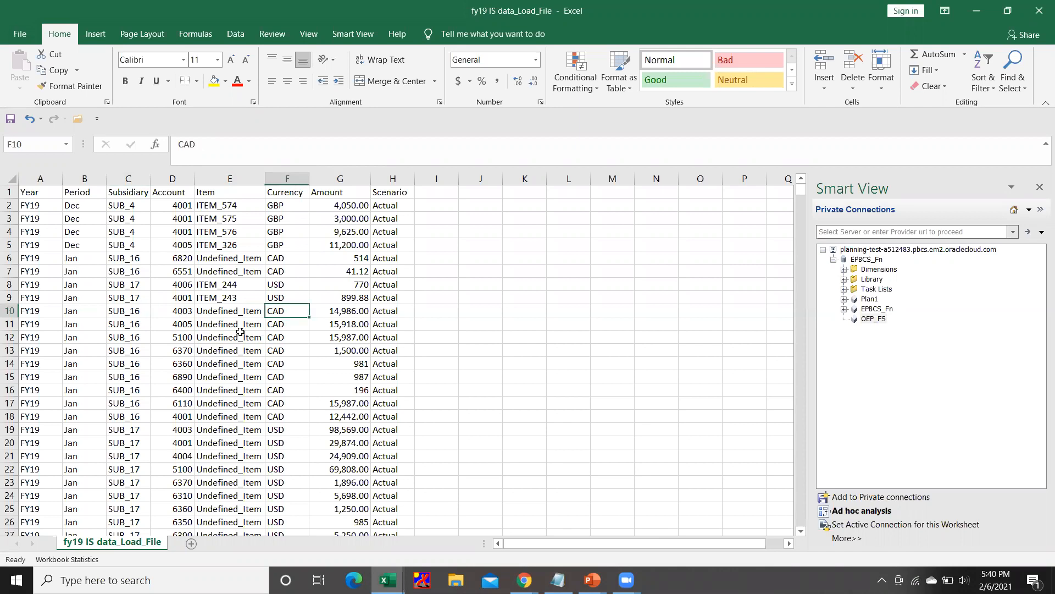
Step: In the NSPB Data Load workbook, copy the member headers in C1:C8 to column D
key("alt+Tab")
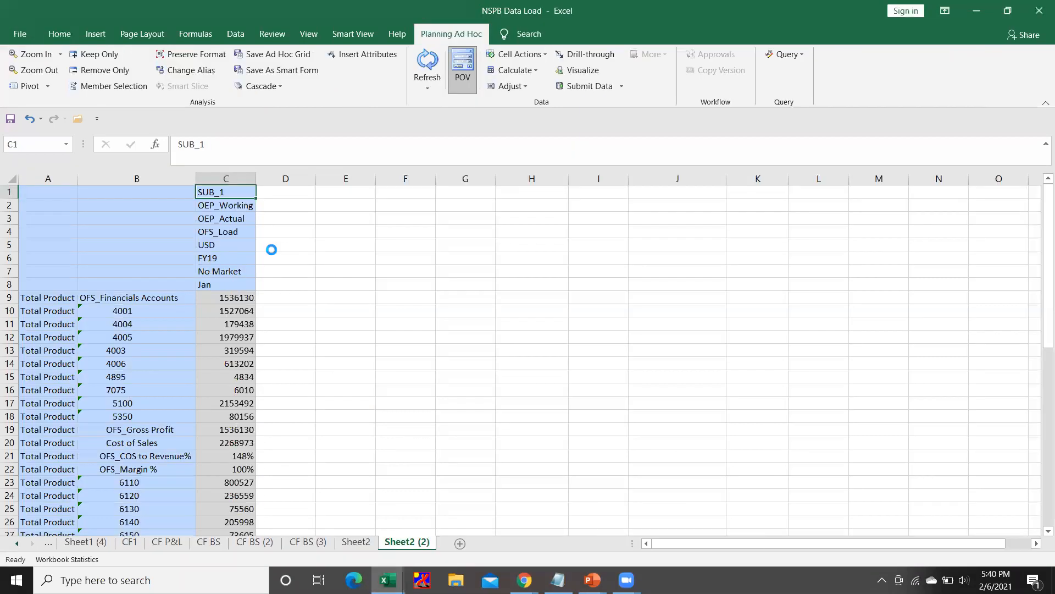
left_click_drag(235, 189, 238, 285)
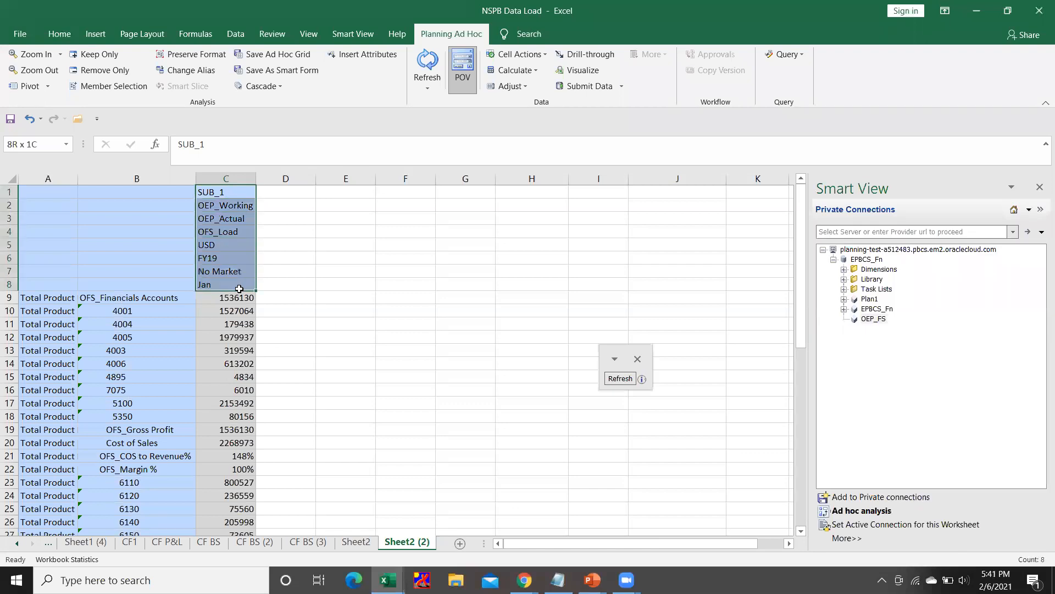
key("ctrl+c")
left_click(279, 192)
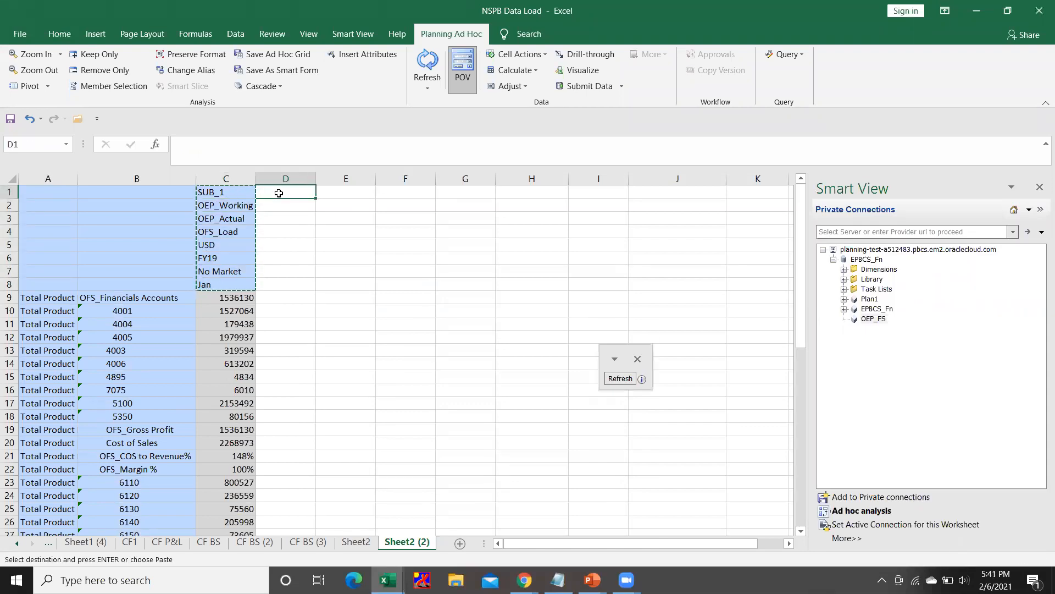
key("ctrl+v")
Step: Set the entity in D1 to SUB_16 and the currency in D5 to CAD, and refresh the ad hoc grid
left_click(231, 144)
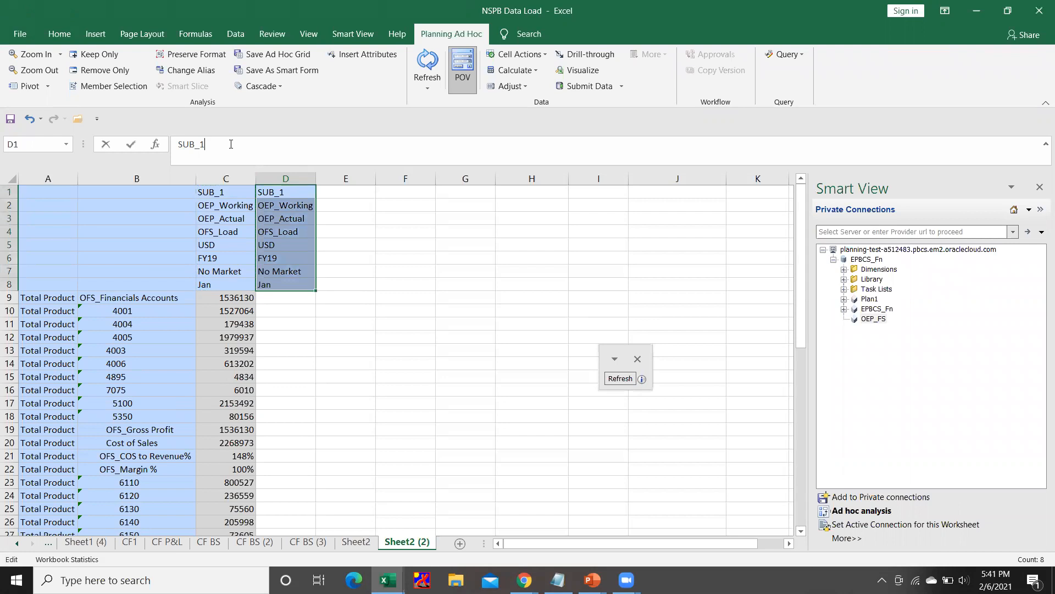
type("6")
key("Return")
key("Return")
key("Return")
key("Return")
type("C")
key("Return")
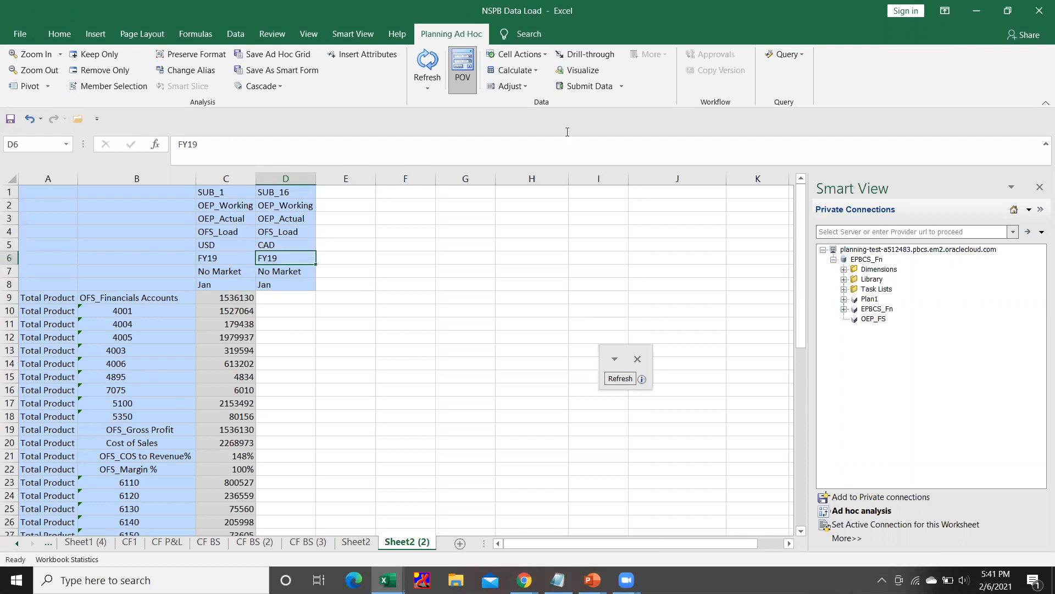
left_click(620, 378)
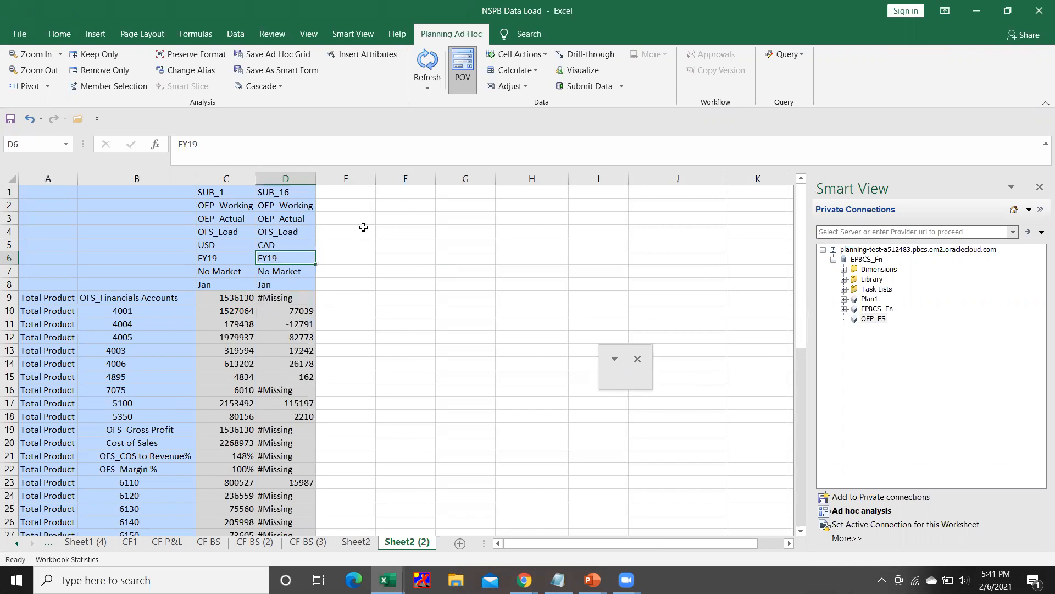
Step: Compare the SUB_16 value of account 4003 in the ad hoc grid with the account's row in the load file
left_click(282, 348)
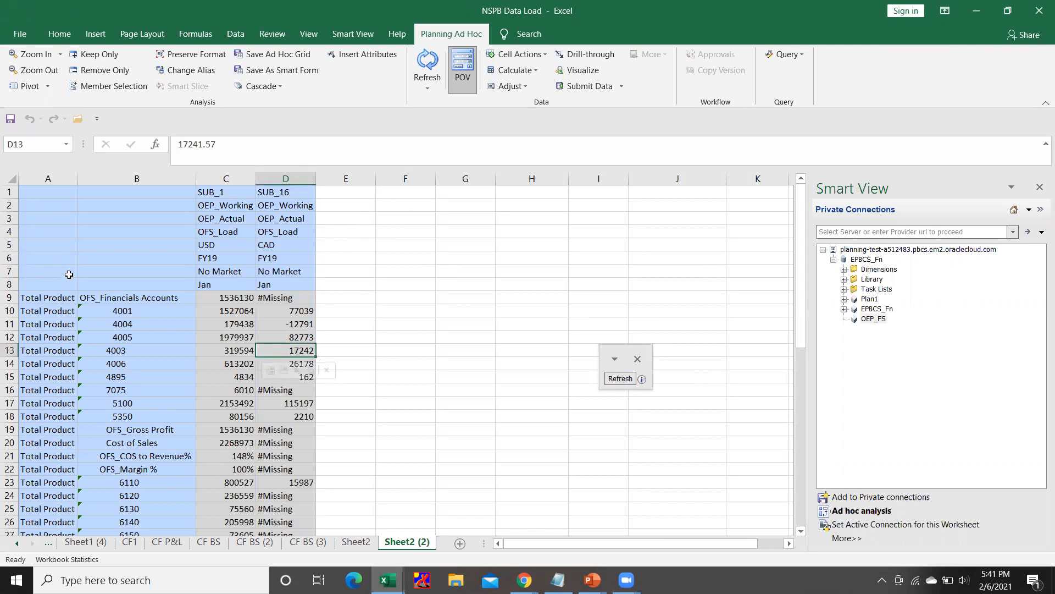
left_click(115, 349)
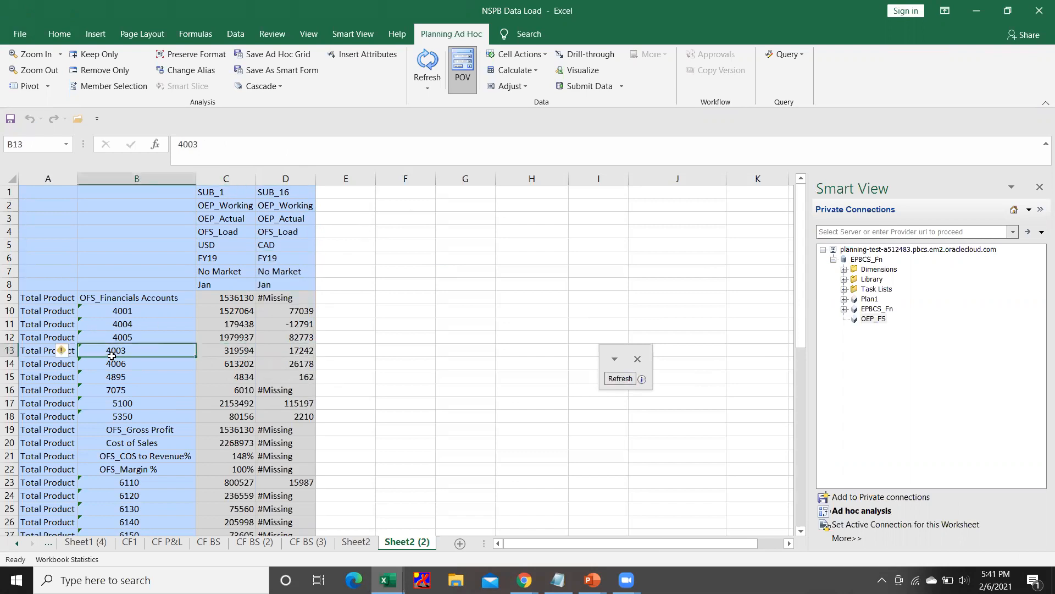
left_click(302, 347)
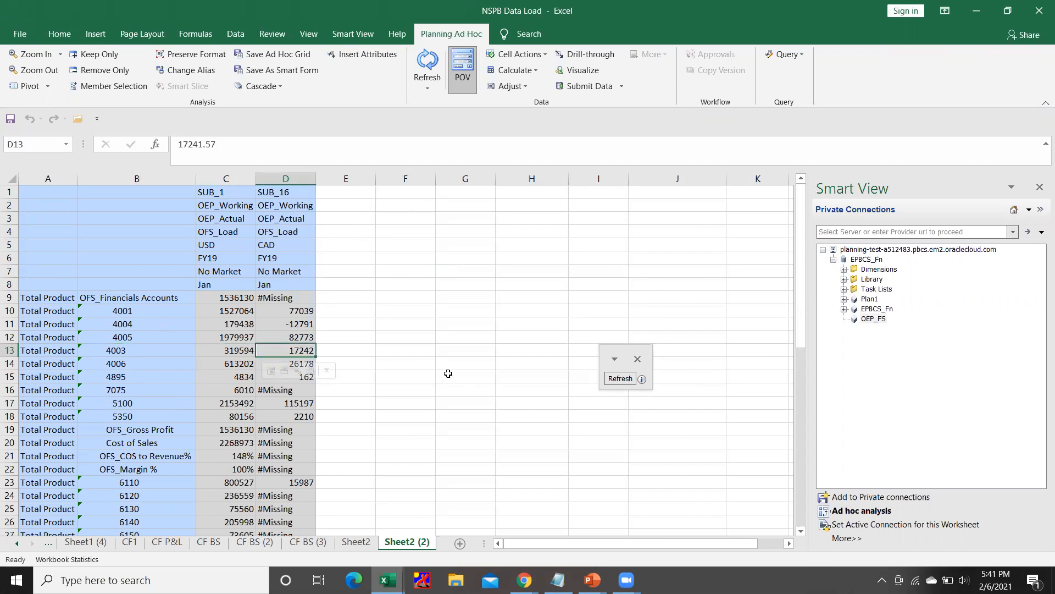
key("alt+Tab")
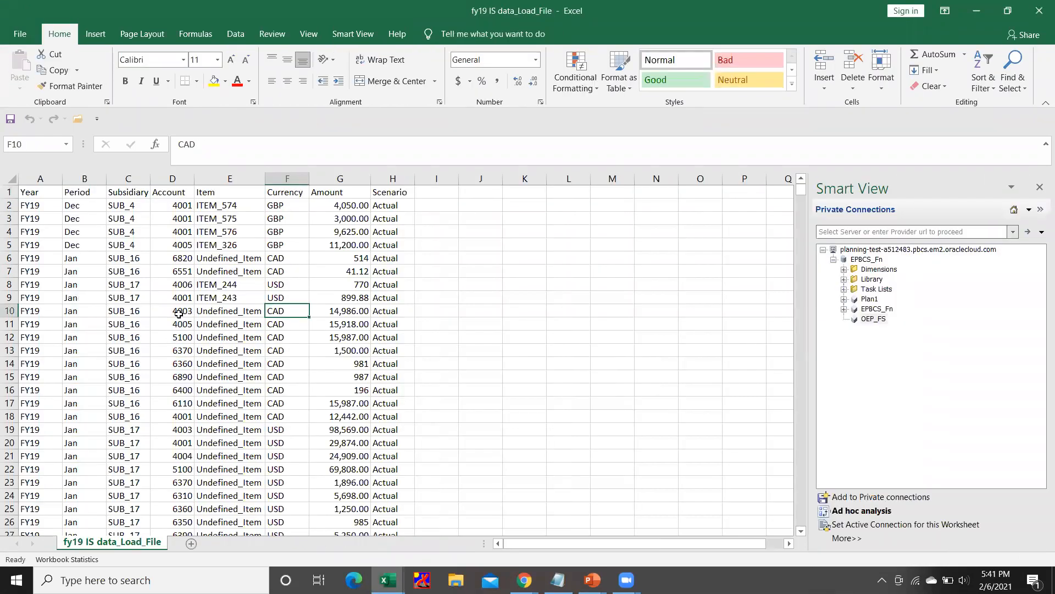
left_click(178, 313)
key("alt+Tab")
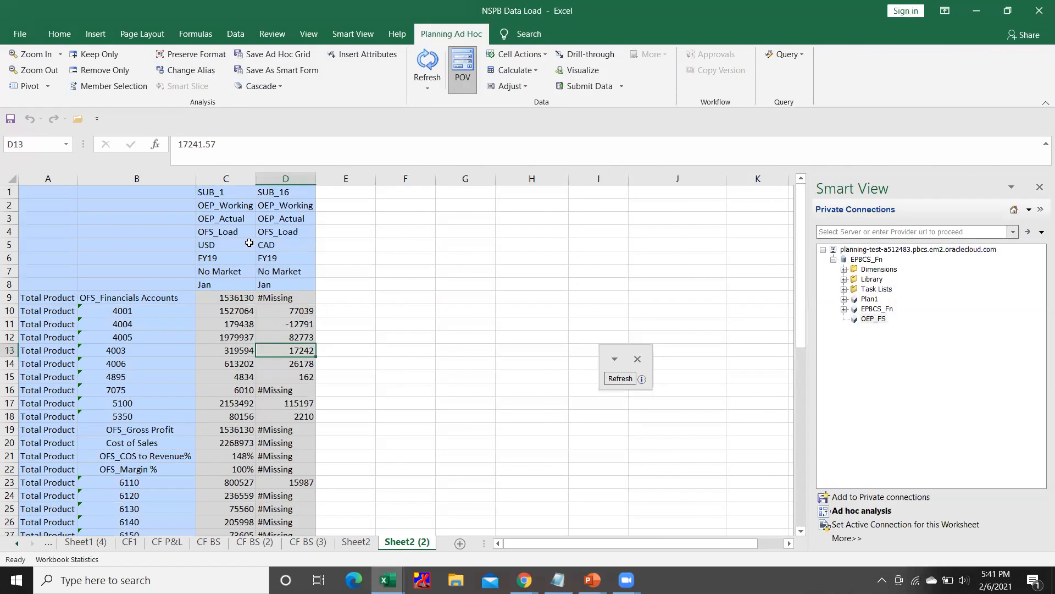
Step: Add filters to columns A to H of the fy19 IS data_Load_File sheet and filter Subsidiary to SUB_16
key("alt+Tab")
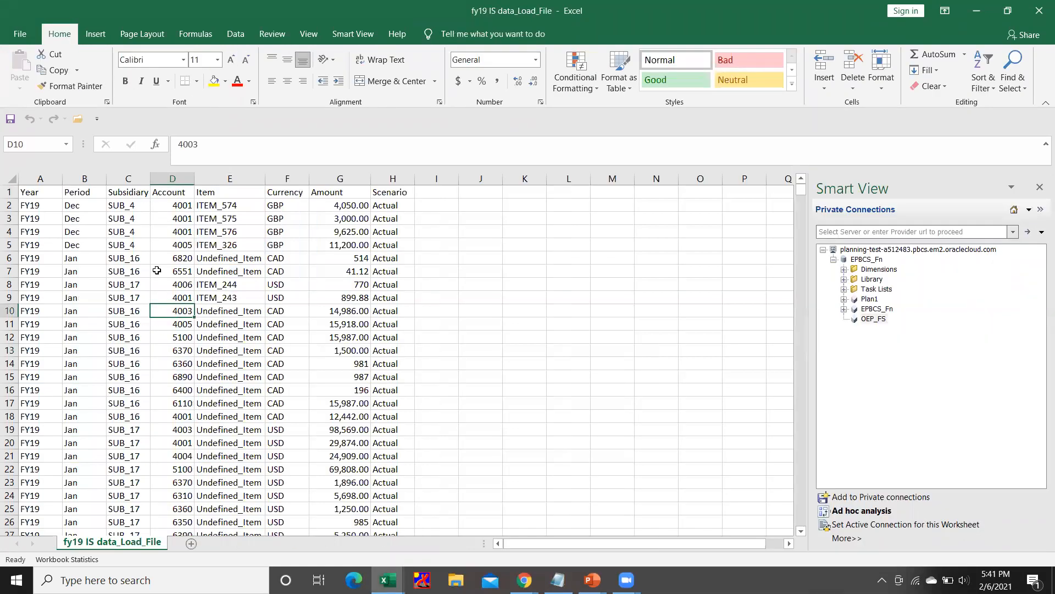
left_click_drag(36, 179, 392, 179)
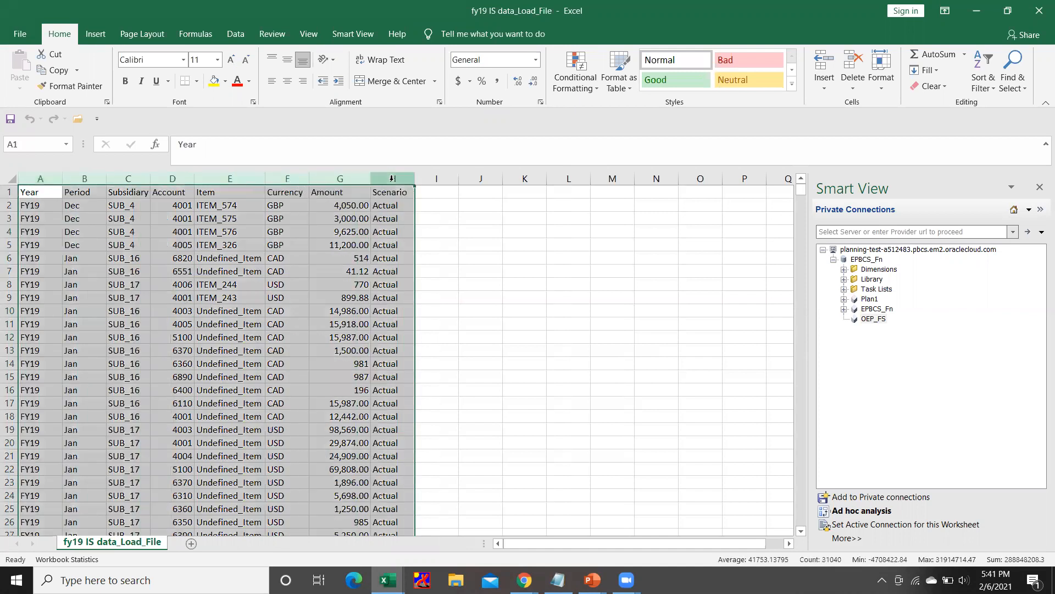
key("ctrl+shift+l")
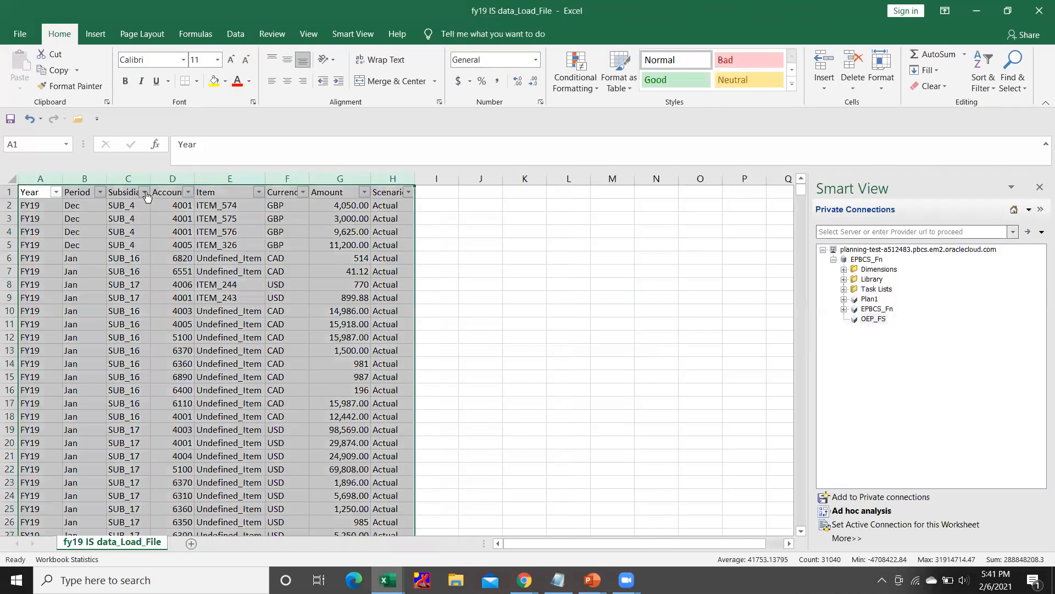
left_click(144, 192)
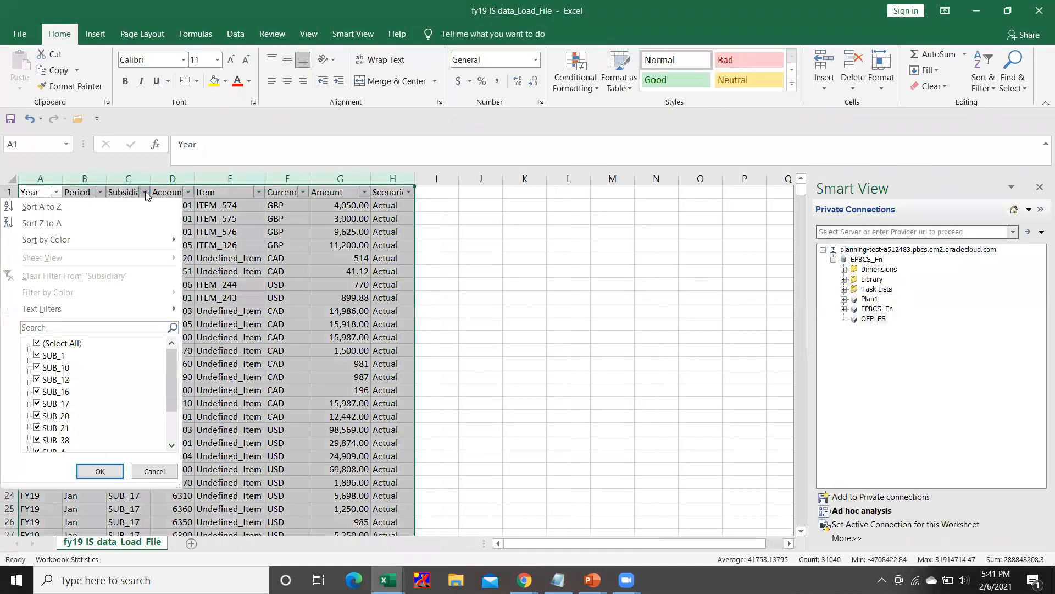
left_click(78, 344)
left_click(67, 392)
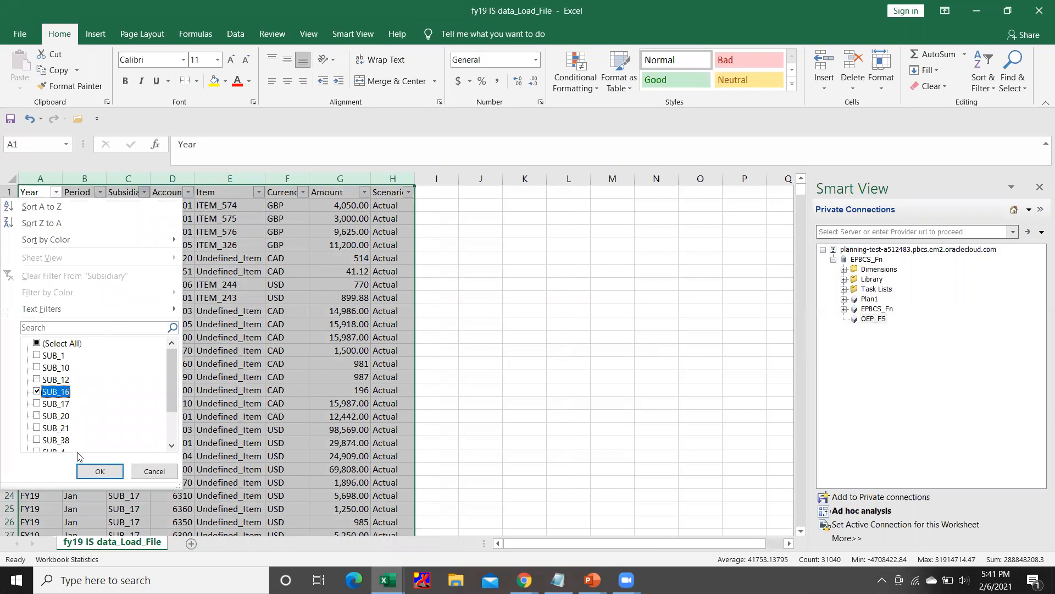
left_click(100, 471)
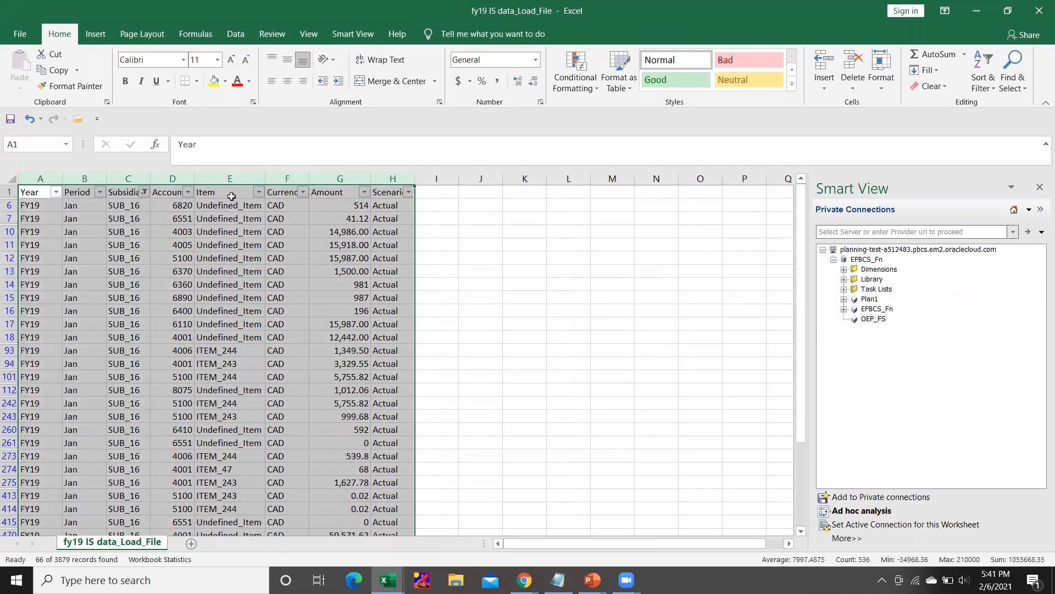
Step: Filter the Account column to 4003 and select the remaining Amount cells to check their sum
left_click(188, 192)
left_click(64, 344)
left_click(59, 368)
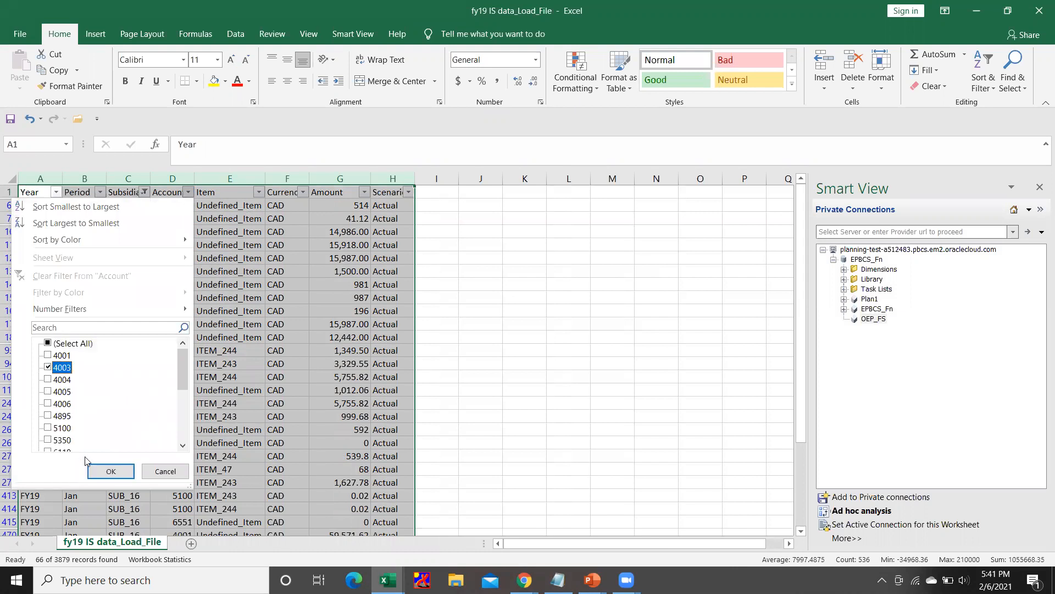
left_click(111, 471)
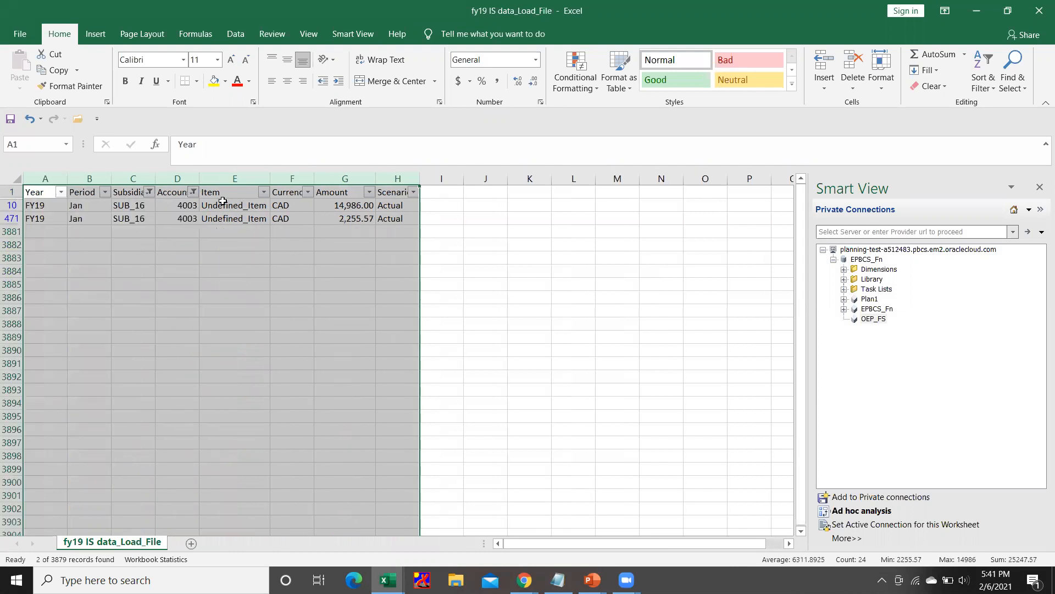
left_click(137, 229)
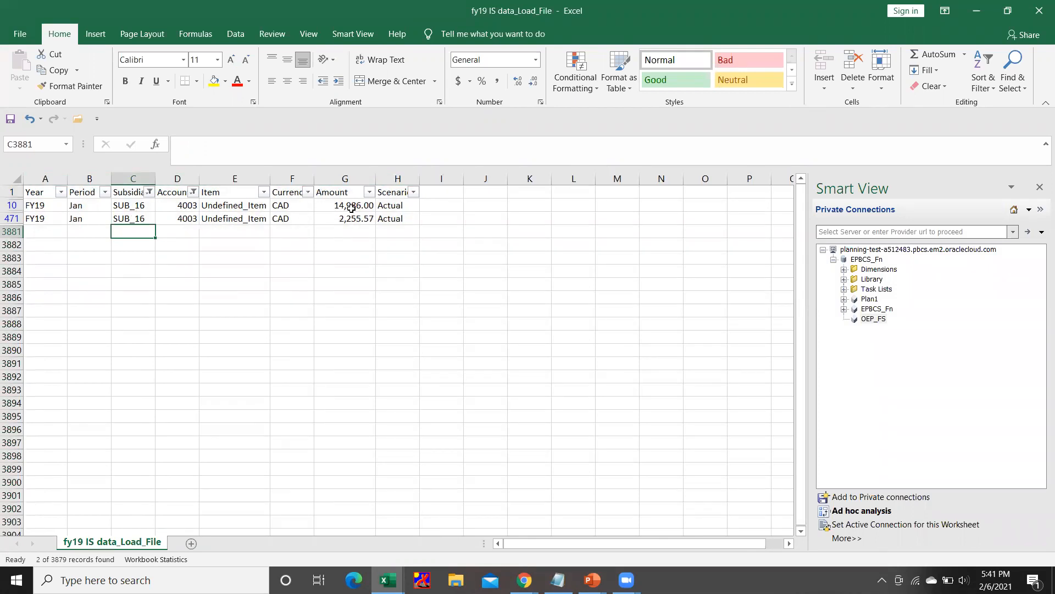
left_click_drag(351, 204, 353, 223)
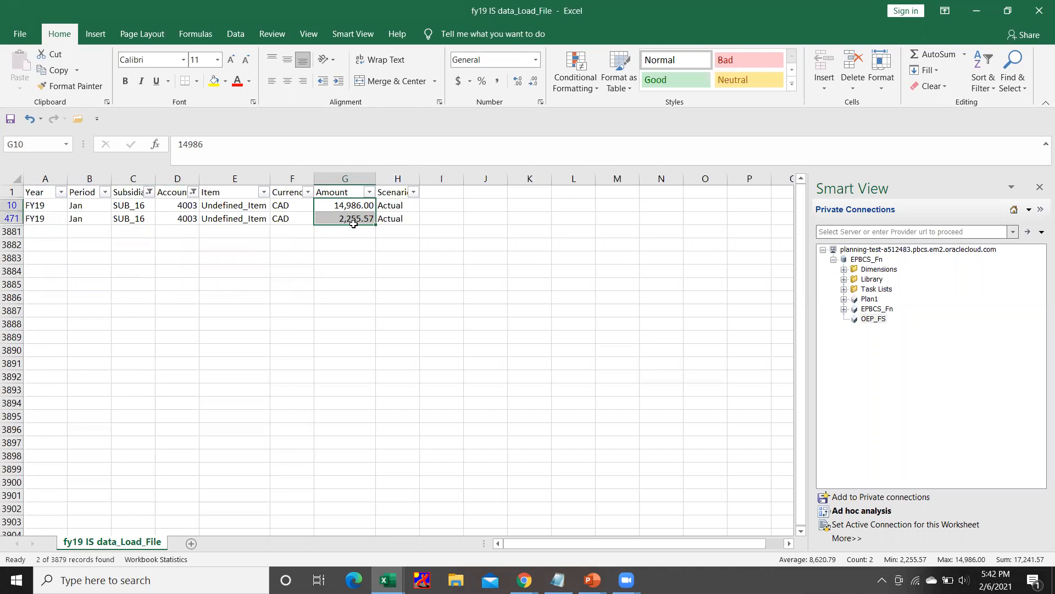
Step: Compare the SUB_16 Jan value of account 4003 in the ad hoc grid with the sum of the filtered load file amounts
key("alt+Tab")
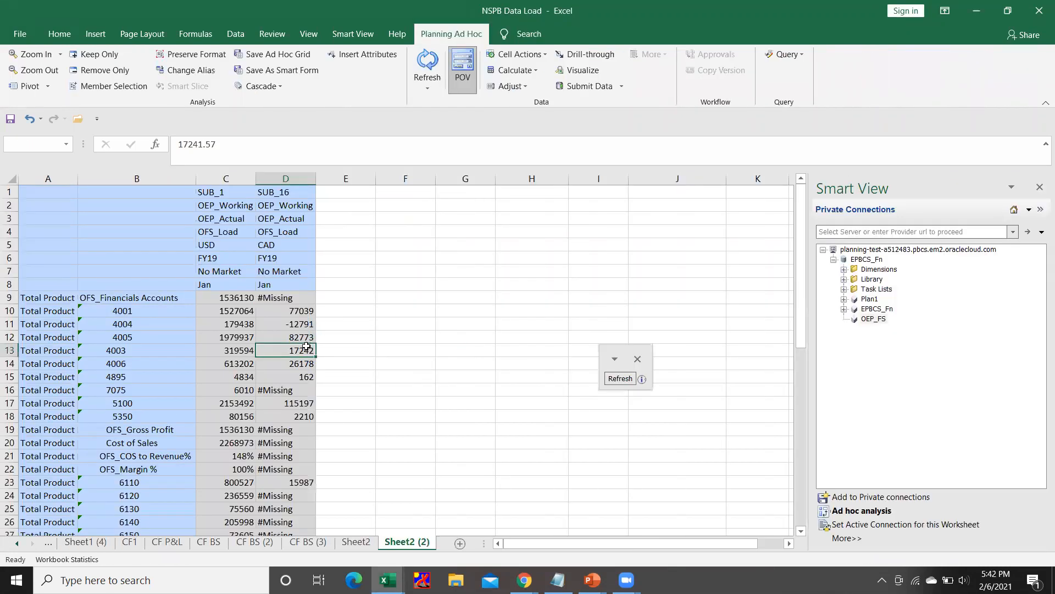
left_click(289, 352)
key("alt+Tab")
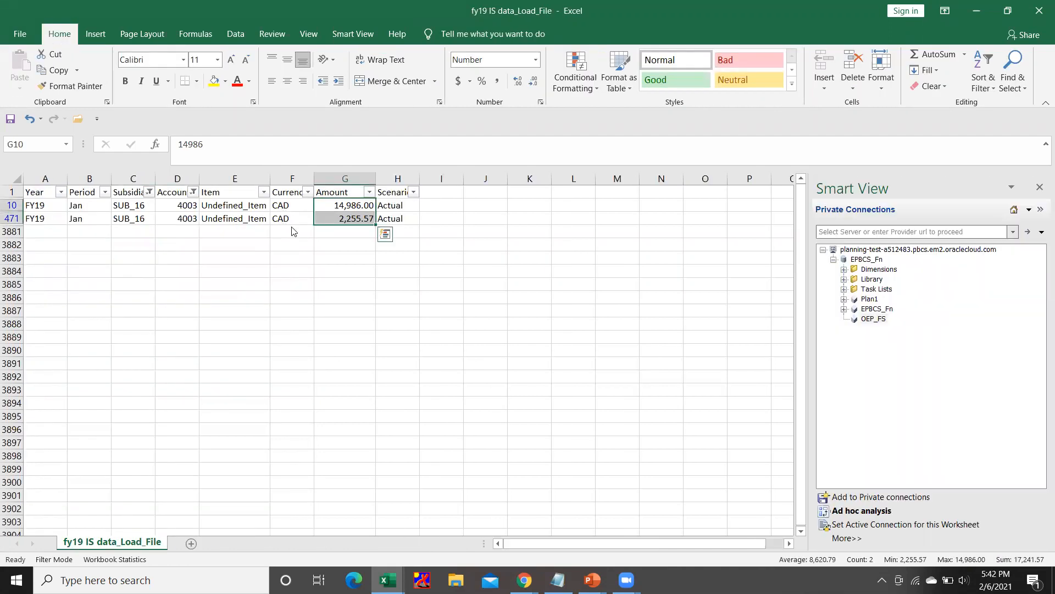
key("alt+Tab")
key("alt+Tab")
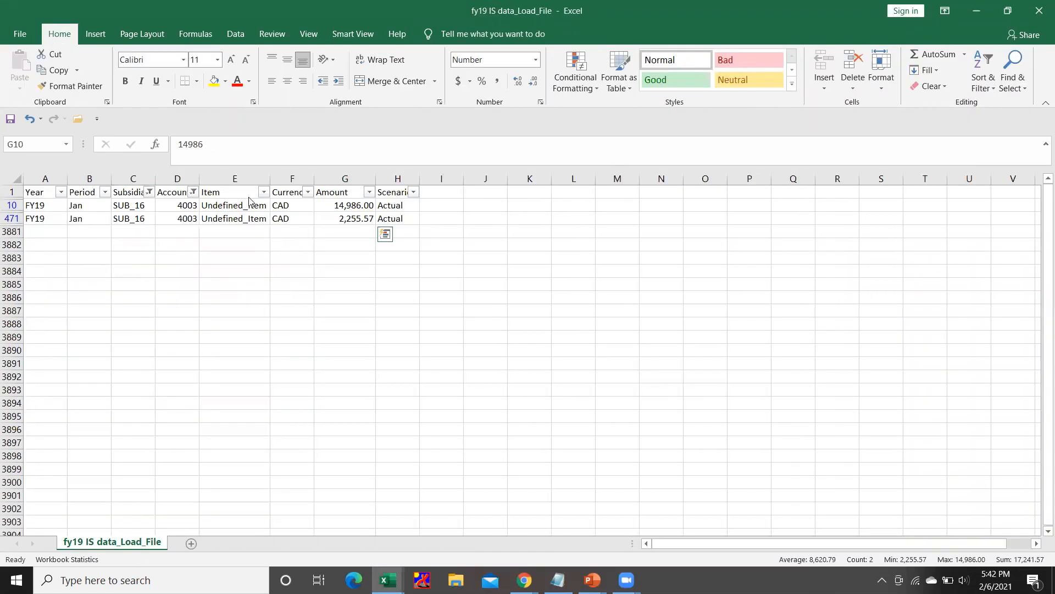
Step: Copy the column members in D1:D8 of the ad hoc grid to E1:E8, set the period in E8 to Feb, and refresh
key("alt+Tab")
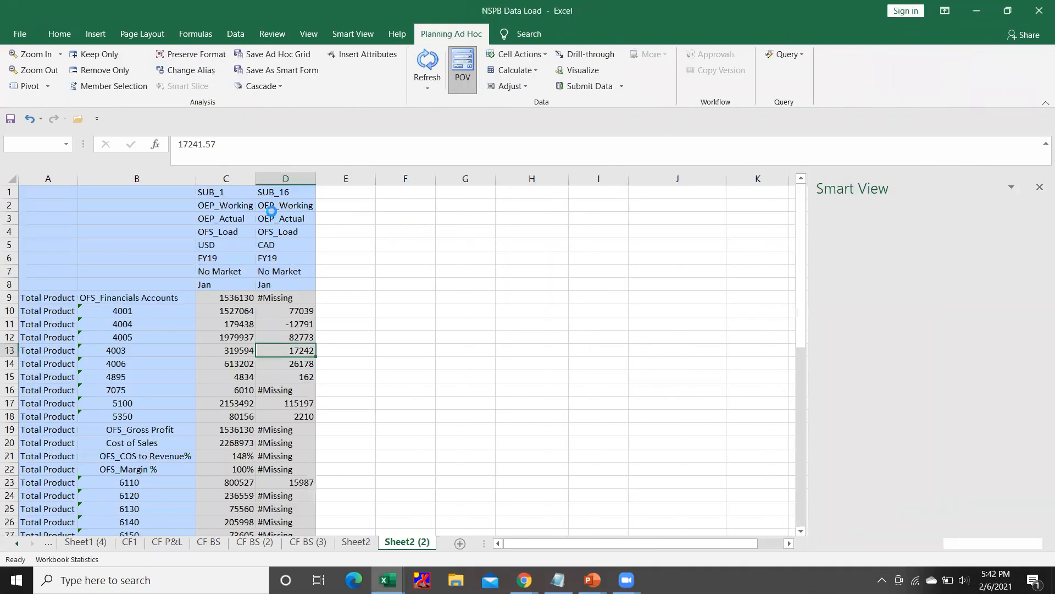
left_click_drag(285, 191, 285, 277)
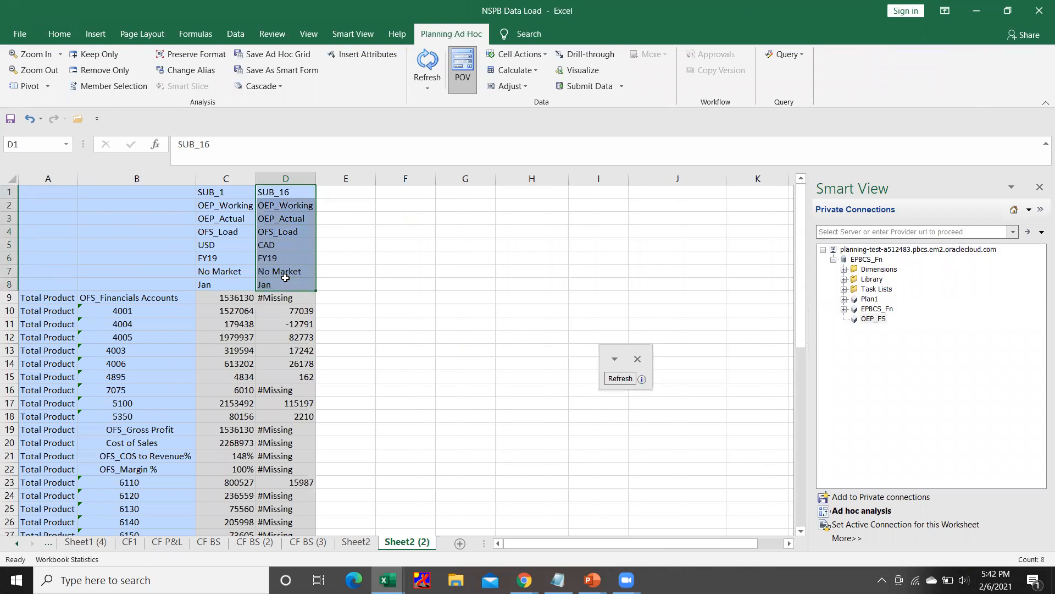
key("ctrl+c")
left_click(332, 191)
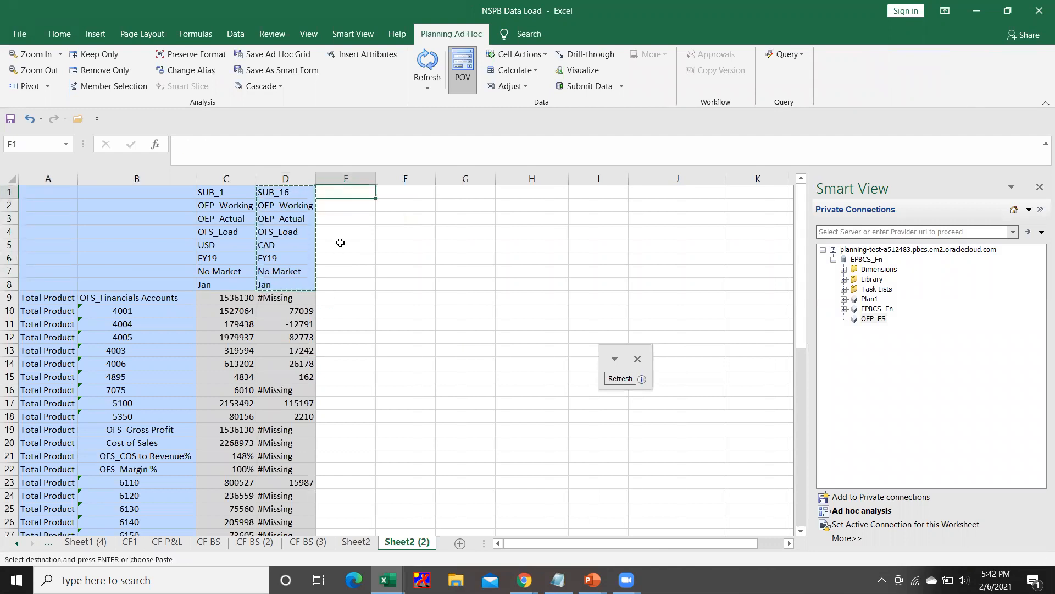
key("ctrl+v")
left_click(324, 283)
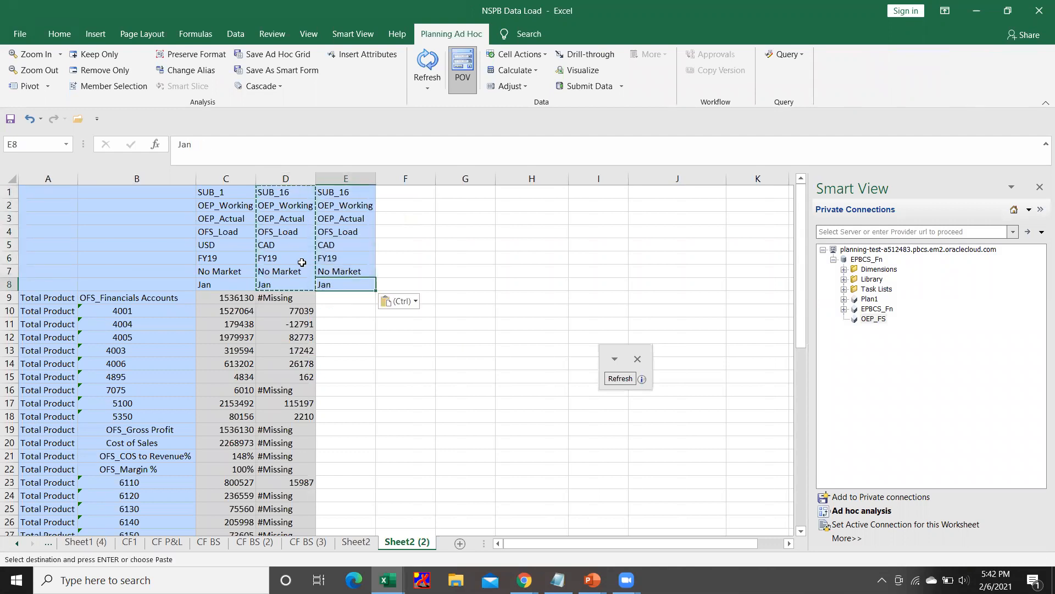
double_click(184, 144)
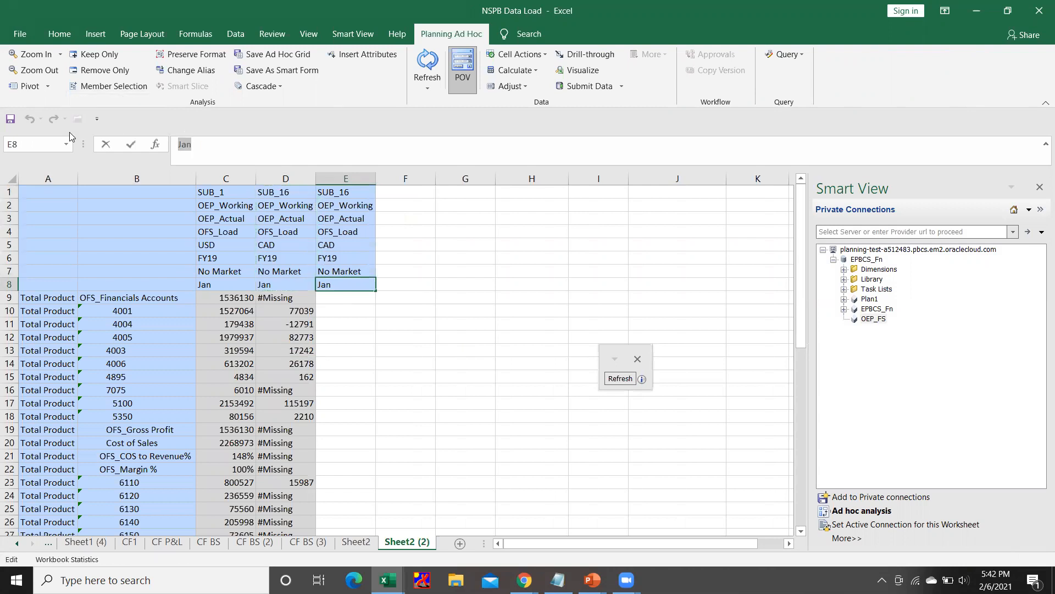
type("Feb")
key("Return")
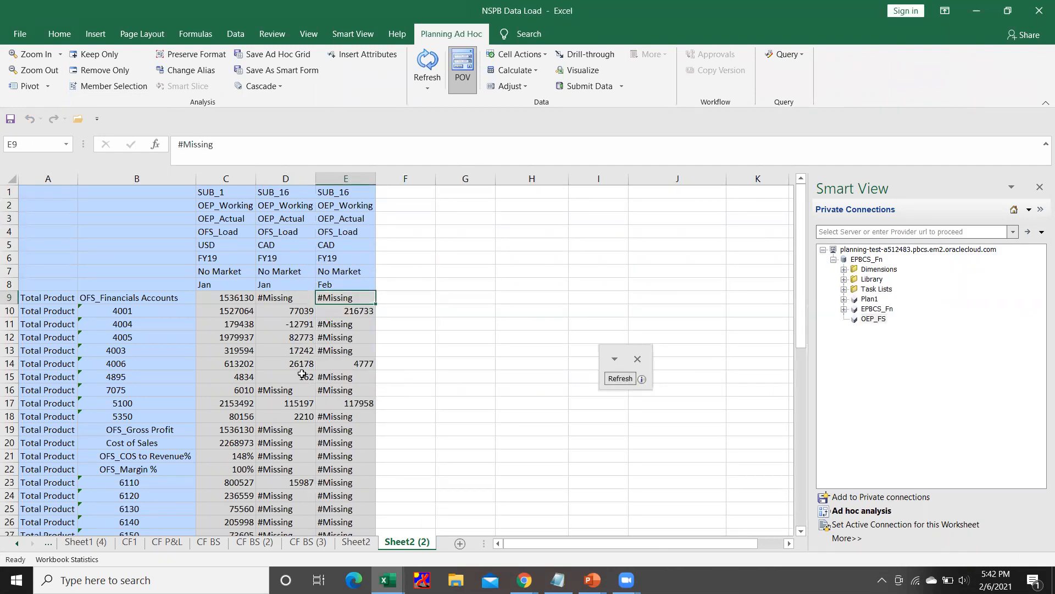
Step: Check the SUB_16 Feb value of account 4006 in the ad hoc grid and return to the load file
left_click(357, 362)
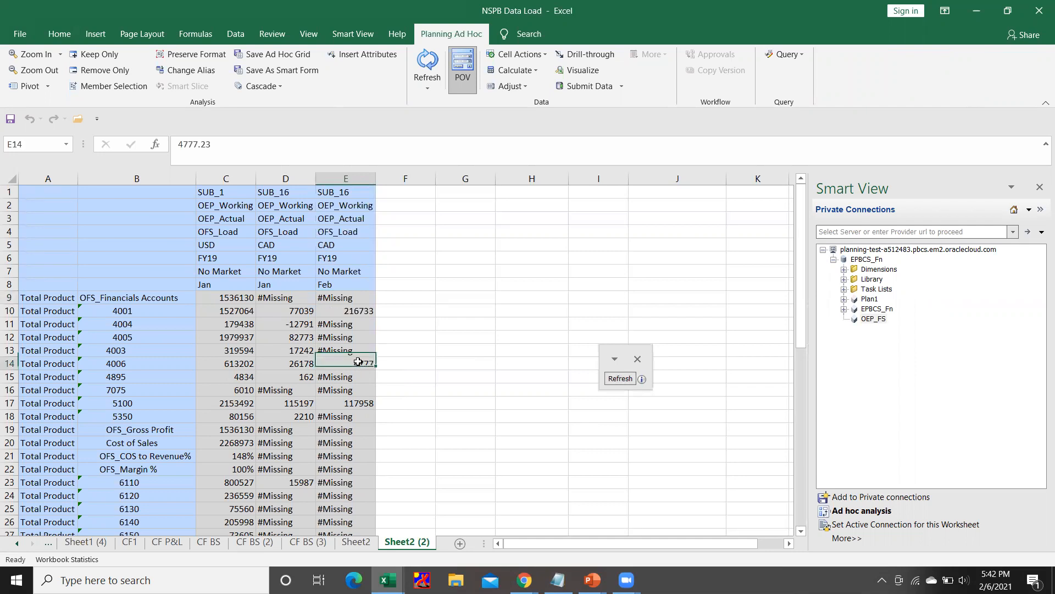
left_click(132, 364)
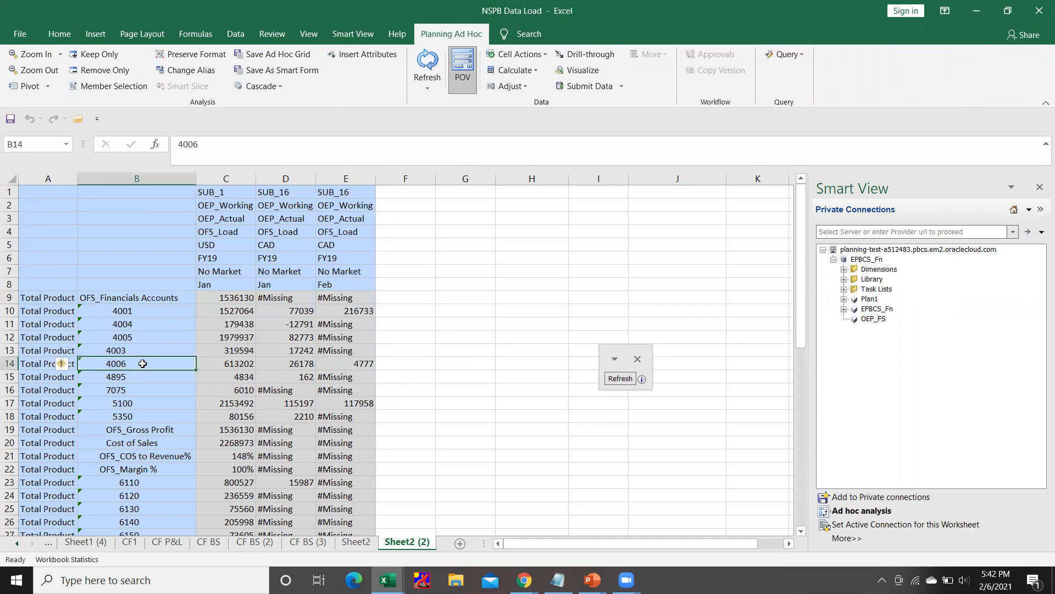
left_click(364, 367)
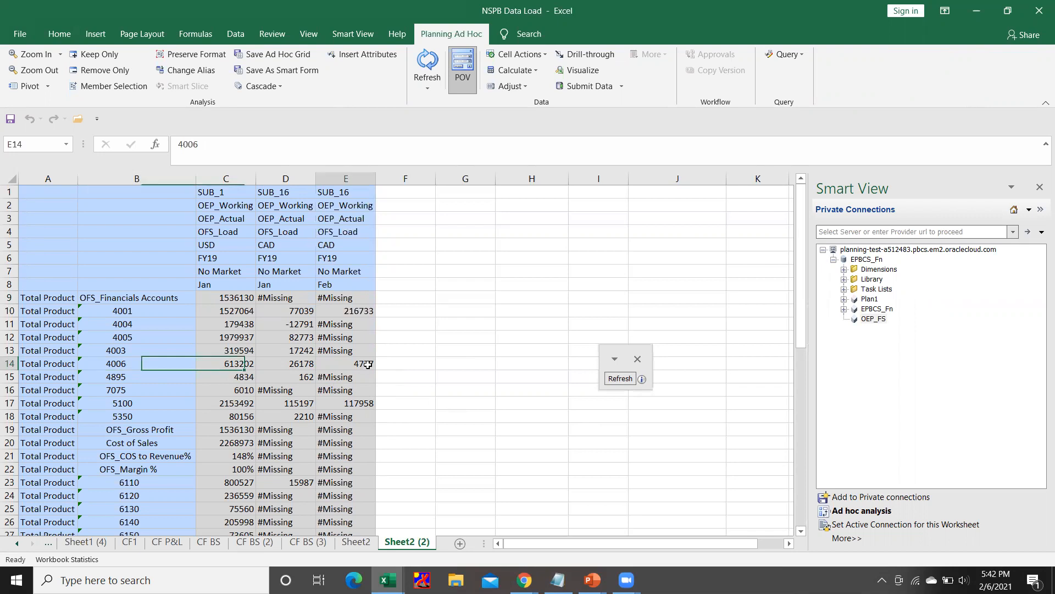
key("alt+Tab")
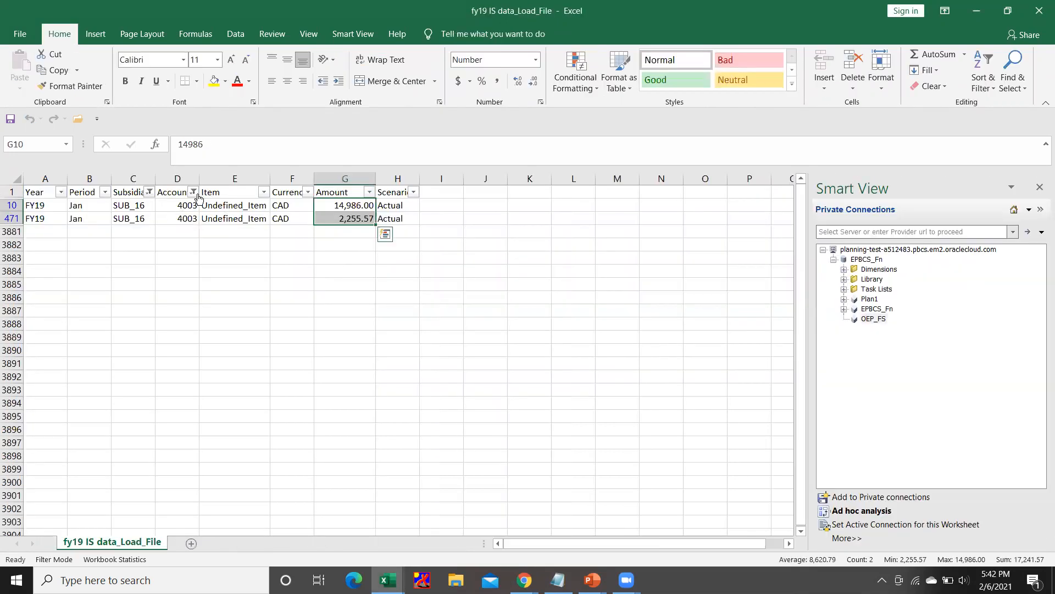
key("alt+Tab")
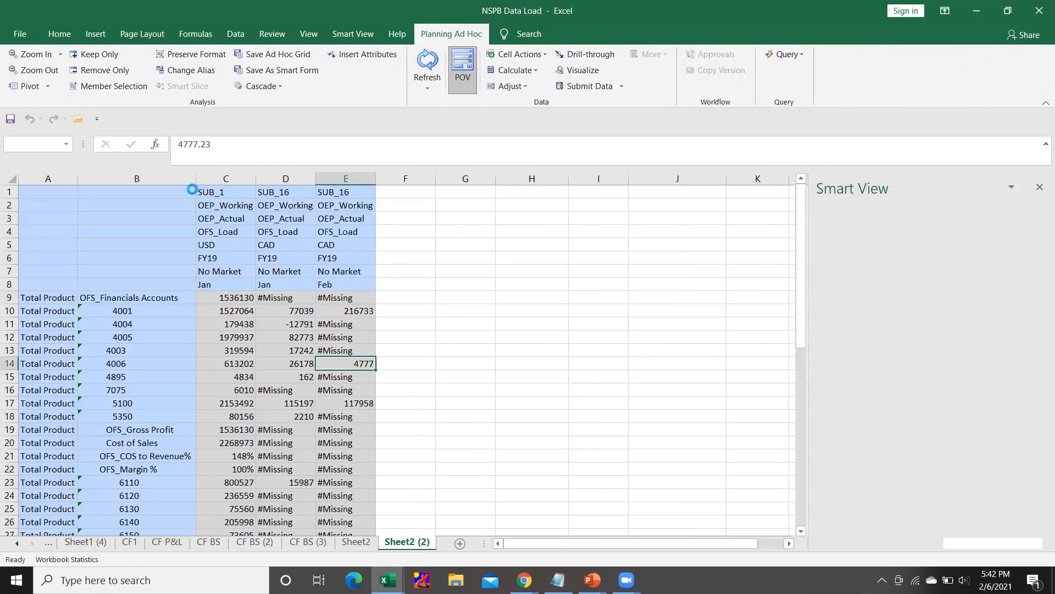
key("alt+Tab")
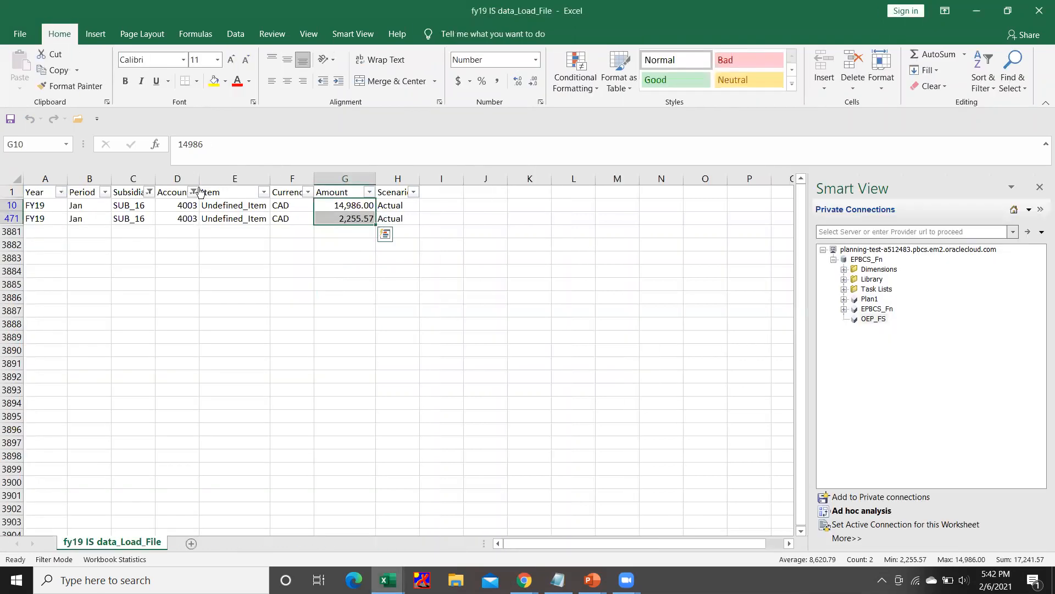
Step: Filter the load file's Account column to 4006 and Period to Feb, and select the remaining Amount cells to check their sum
left_click(193, 190)
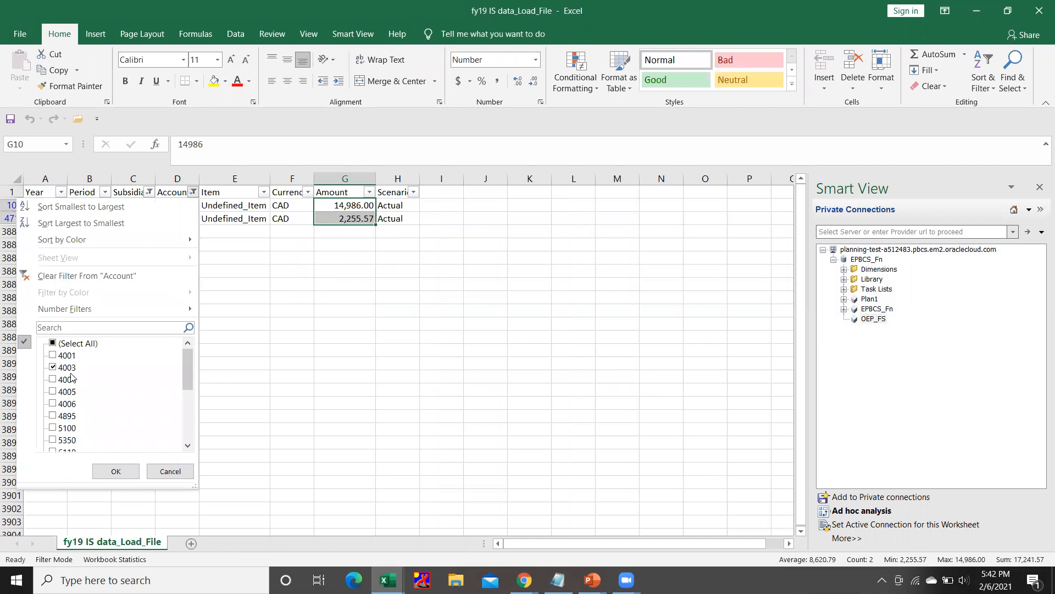
left_click(69, 372)
left_click(67, 405)
left_click(116, 476)
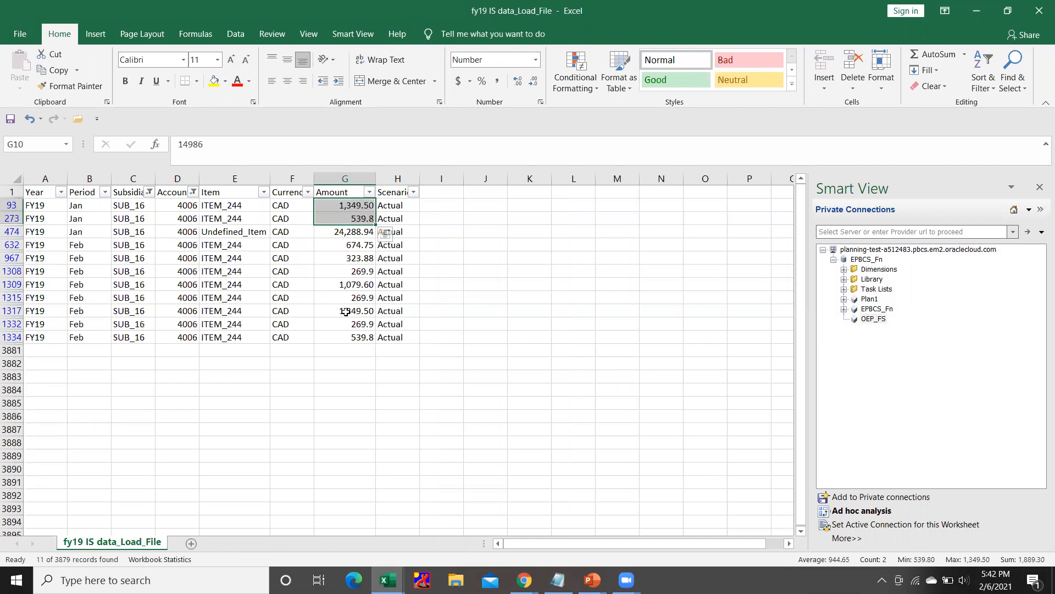
left_click(104, 192)
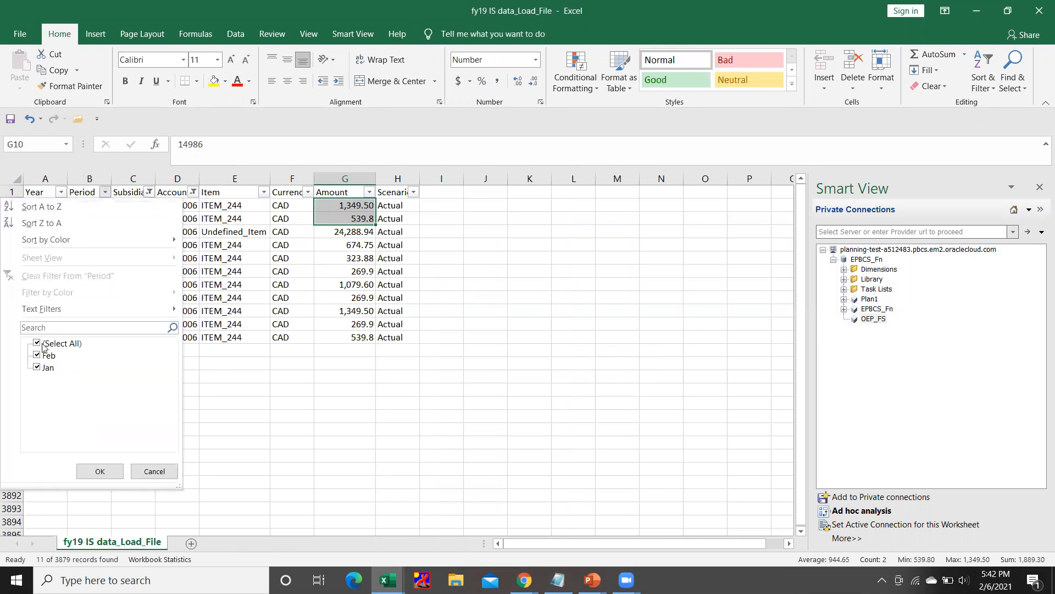
left_click(100, 470)
left_click_drag(355, 205, 353, 298)
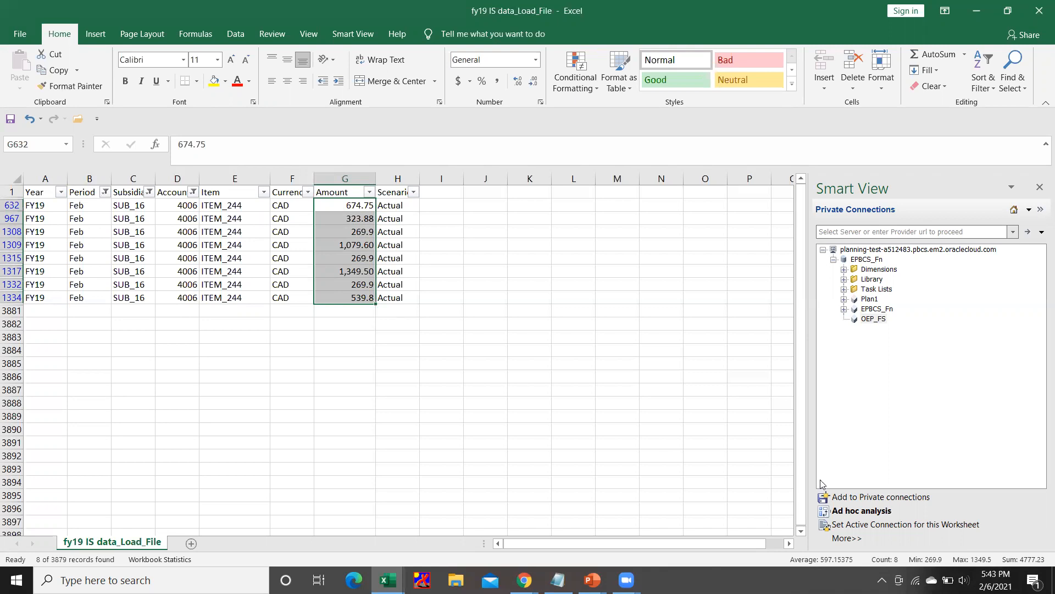
Step: Copy the column members in E1:E8 of the ad hoc grid to F1:F8
key("alt+Tab")
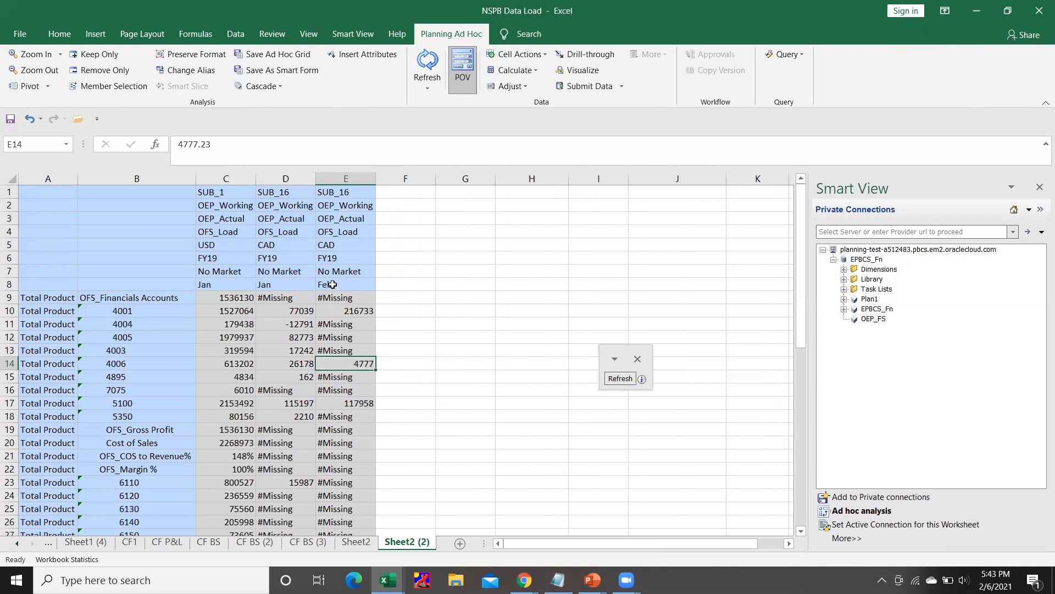
left_click(336, 192)
left_click_drag(335, 193, 336, 284)
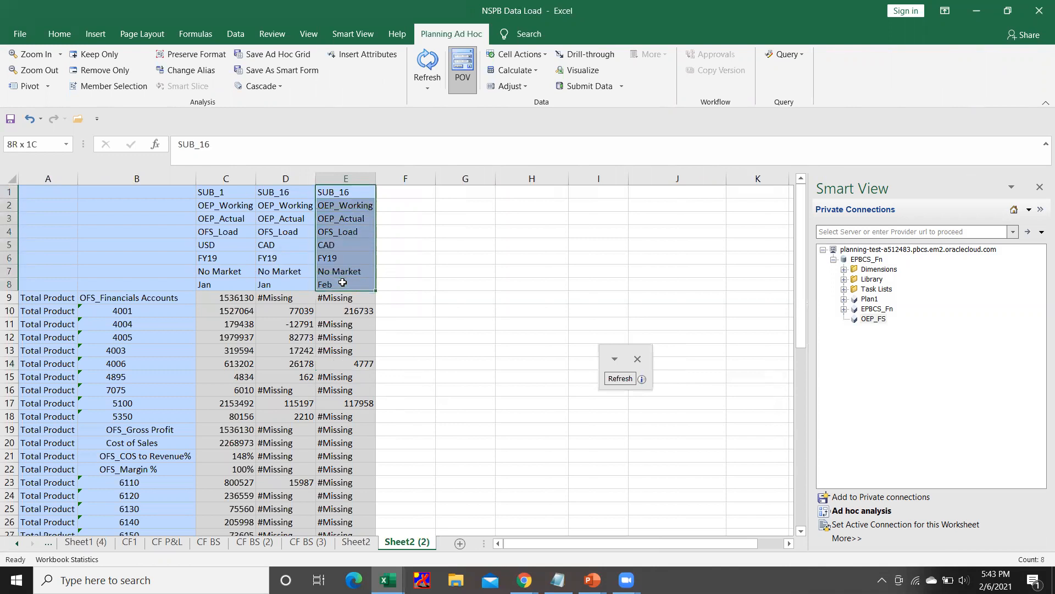
key("ctrl+c")
left_click(399, 190)
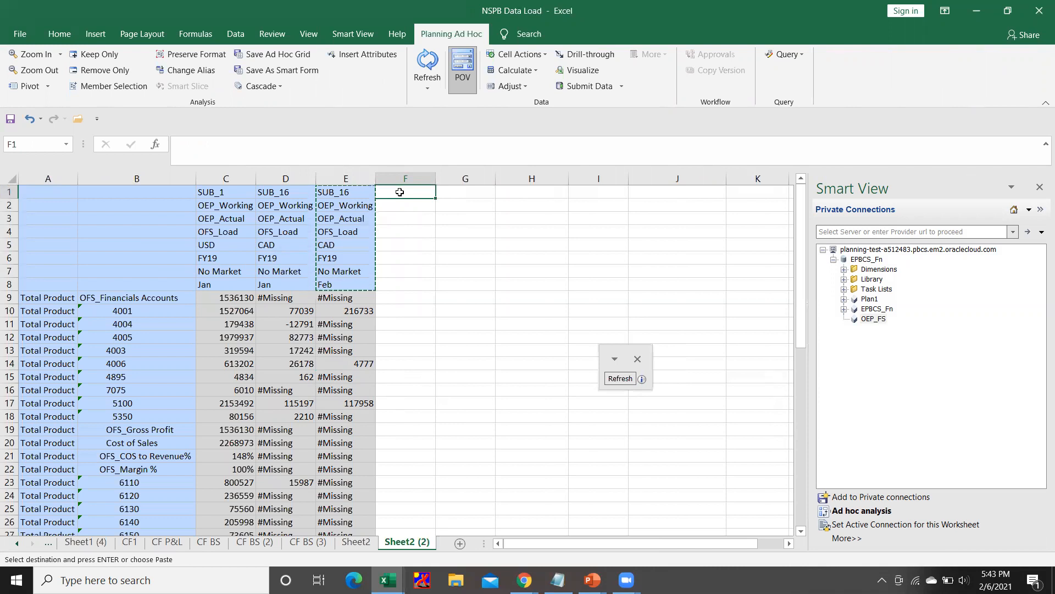
key("ctrl+v")
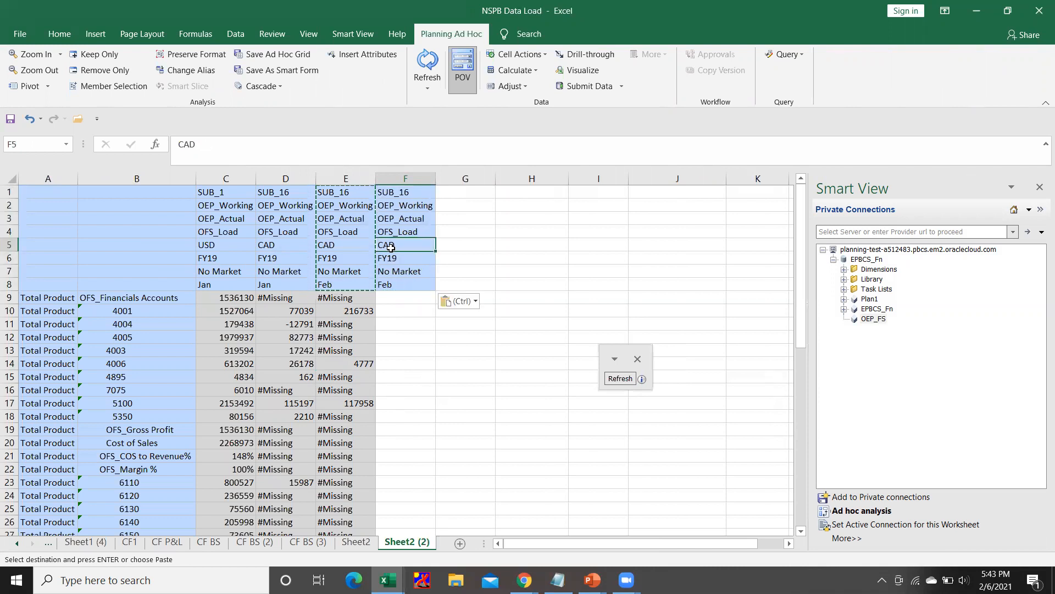
Step: Reset the Account, Subsidiary and Period filters in the fy19 IS data_Load_File sheet to show all values
key("alt+Tab")
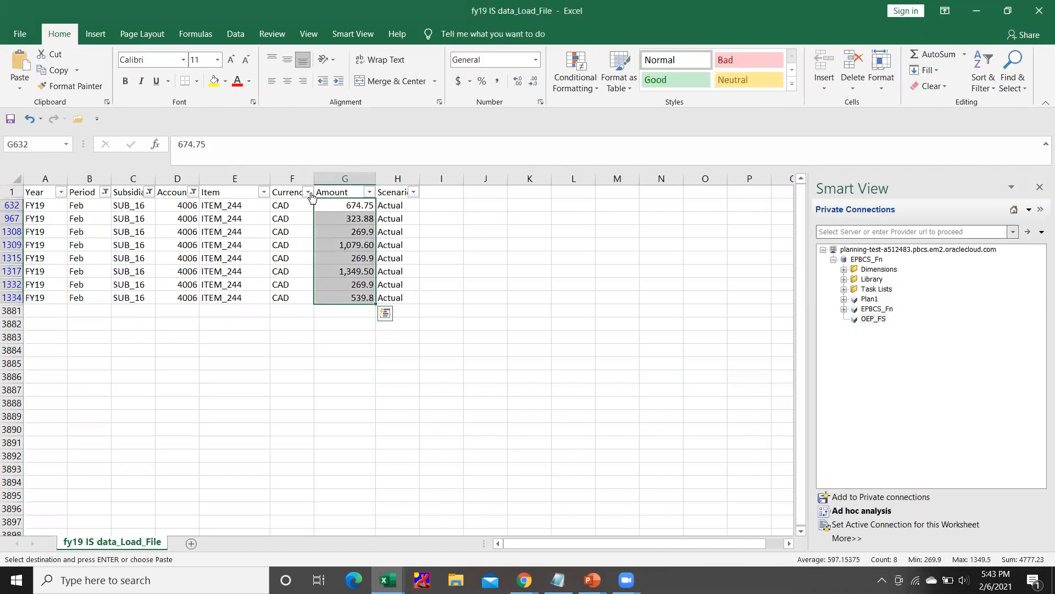
left_click(194, 192)
left_click(91, 342)
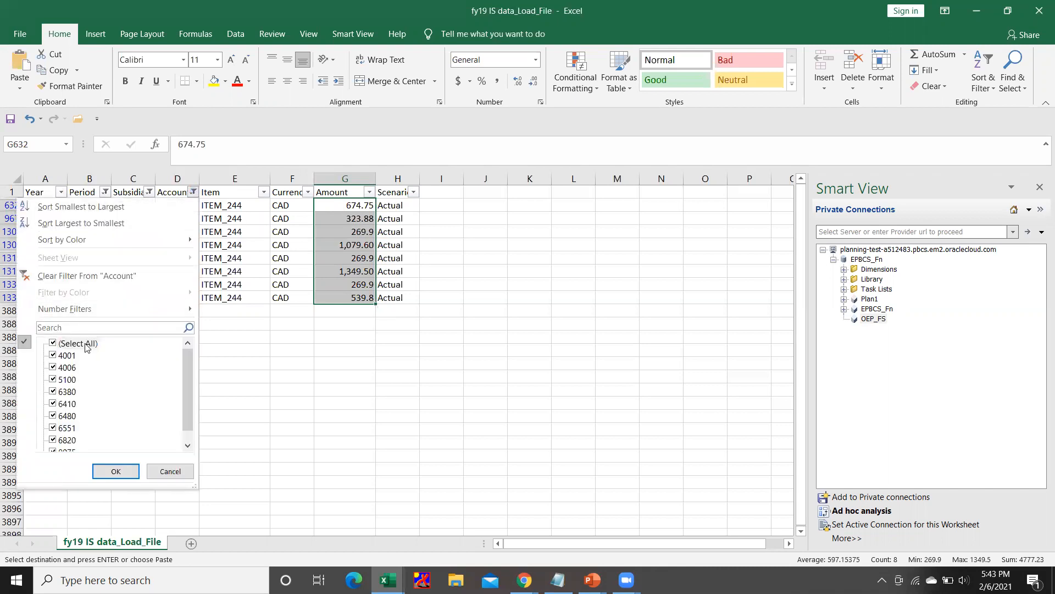
left_click(115, 470)
left_click(148, 192)
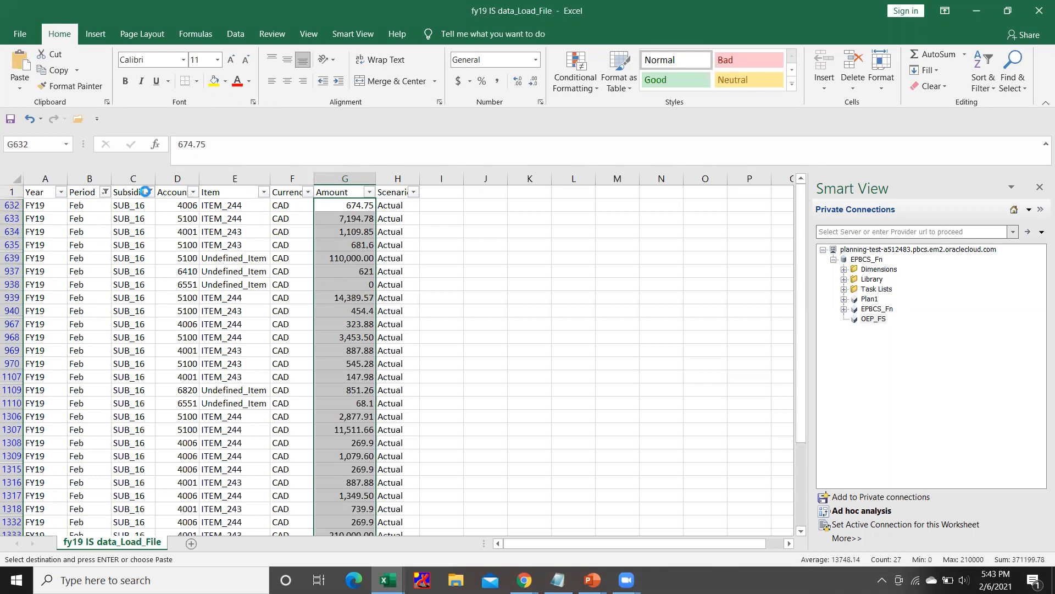
left_click(61, 344)
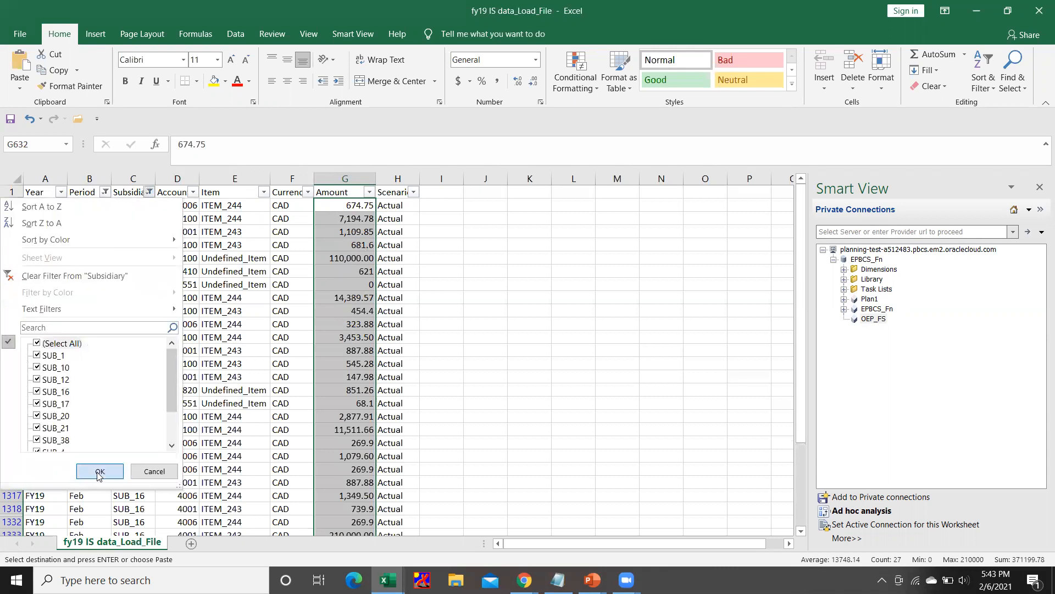
left_click(99, 471)
left_click(100, 191)
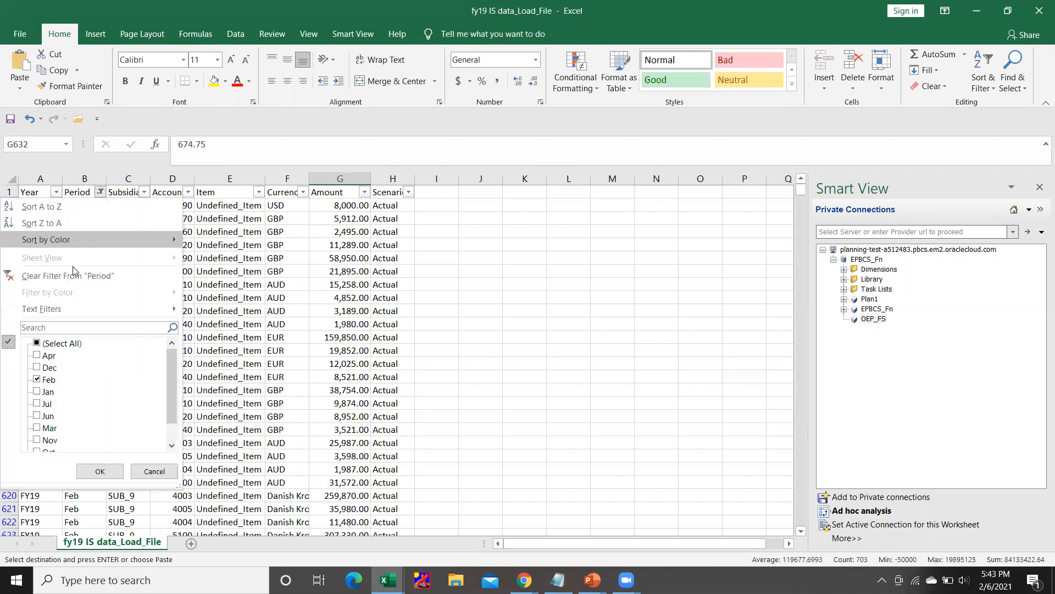
left_click(61, 344)
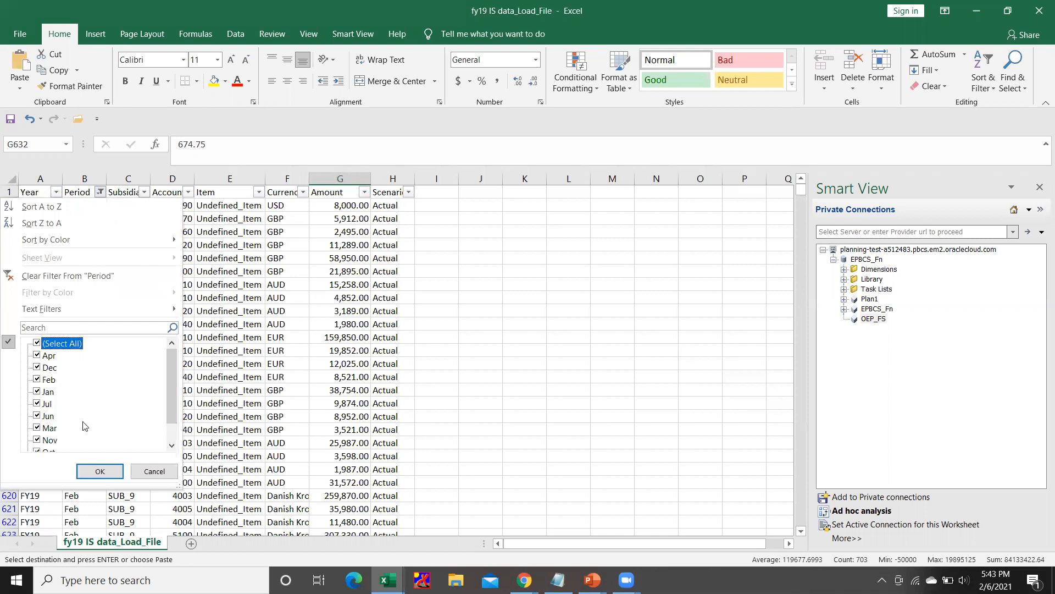
left_click(99, 471)
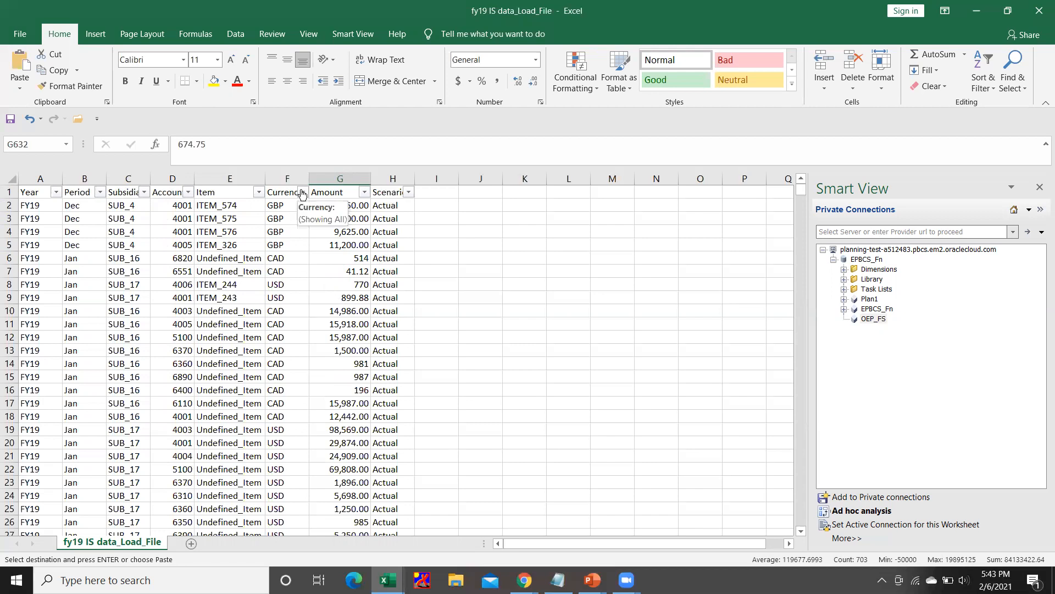
left_click(144, 193)
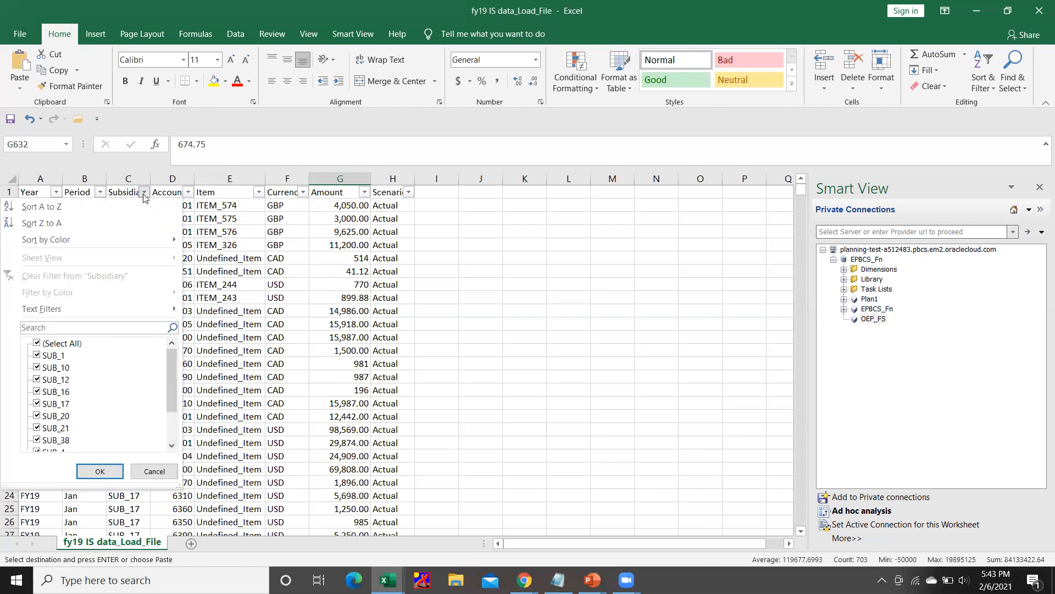
left_click(67, 344)
scroll(57, 411, "down", 2)
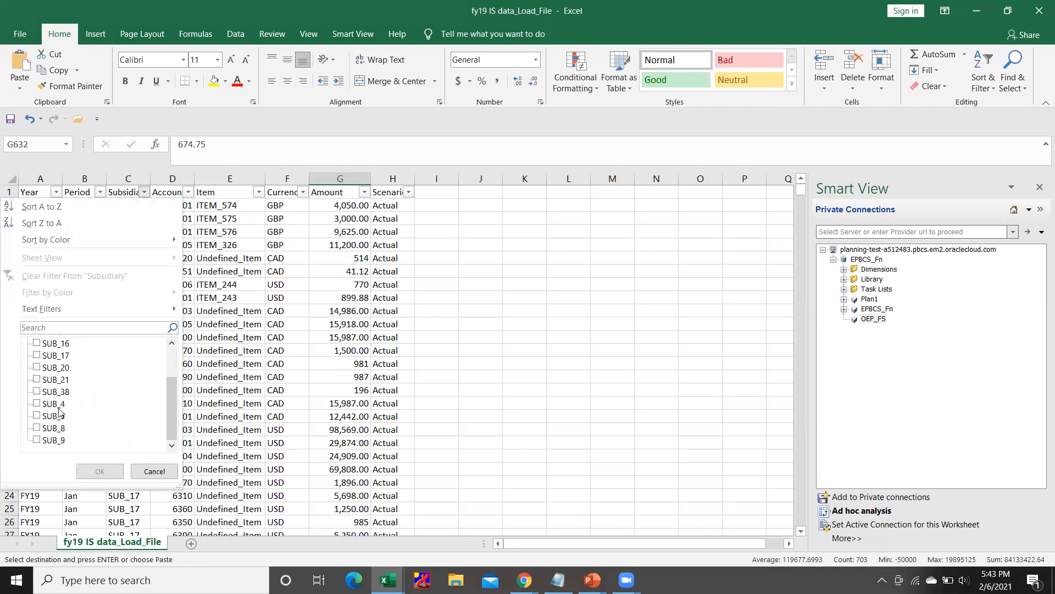
scroll(59, 412, "up", 2)
left_click(296, 282)
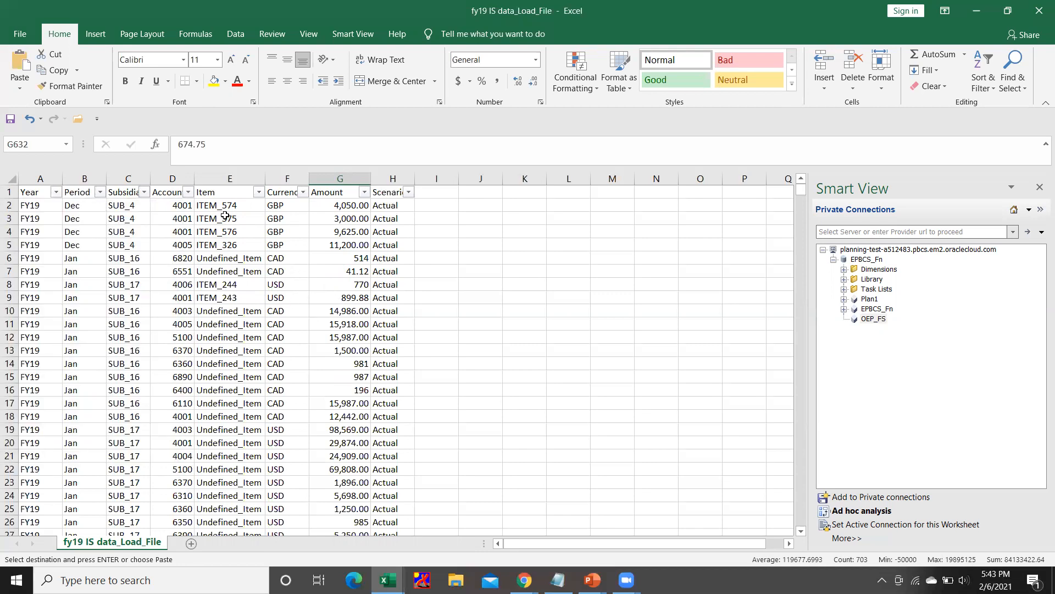
left_click(303, 192)
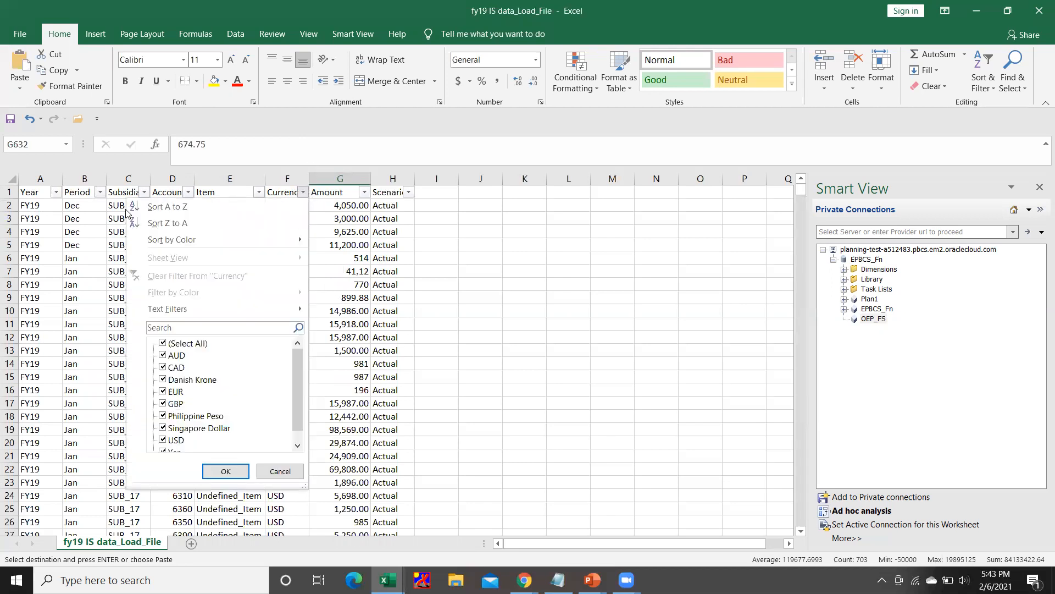
left_click(144, 191)
Step: Filter the load file's Subsidiary column to SUB_4 and select the Jan account 6370 cell in row 230
left_click(144, 192)
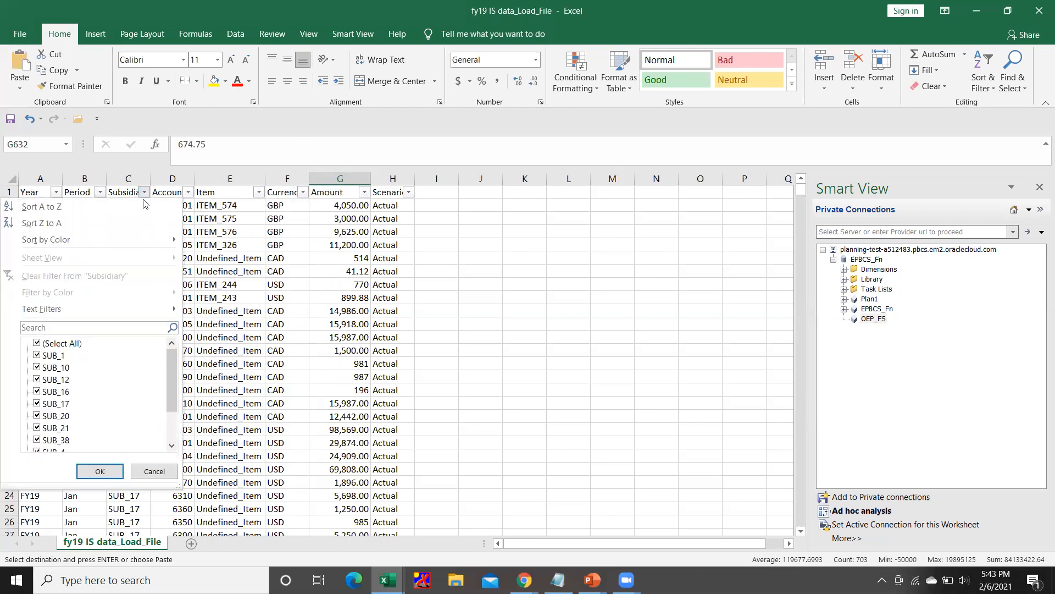
scroll(70, 409, "down", 2)
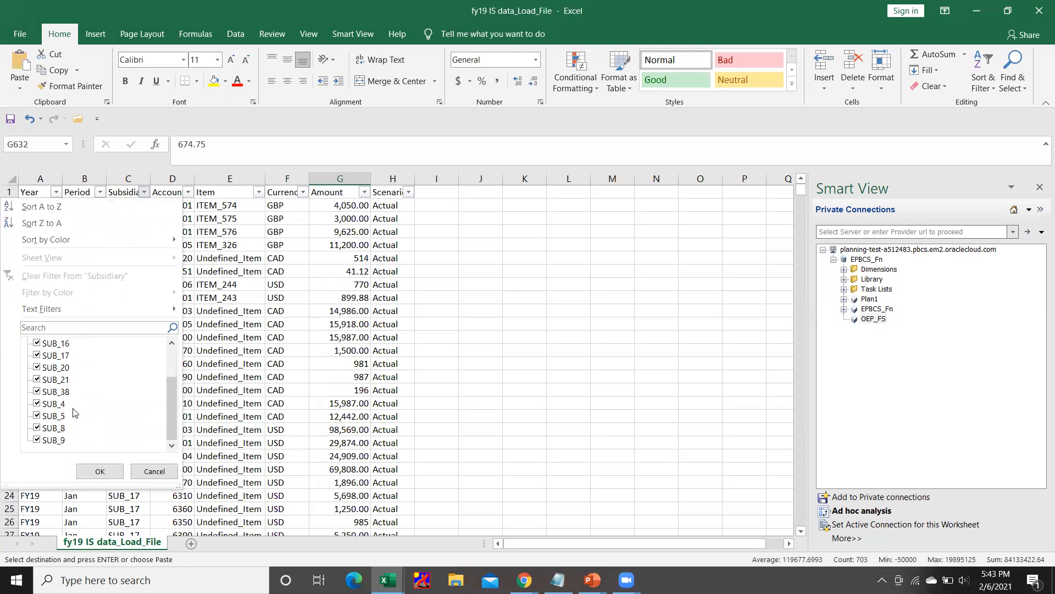
scroll(83, 388, "up", 2)
left_click(63, 345)
scroll(46, 422, "down", 1)
left_click(47, 417)
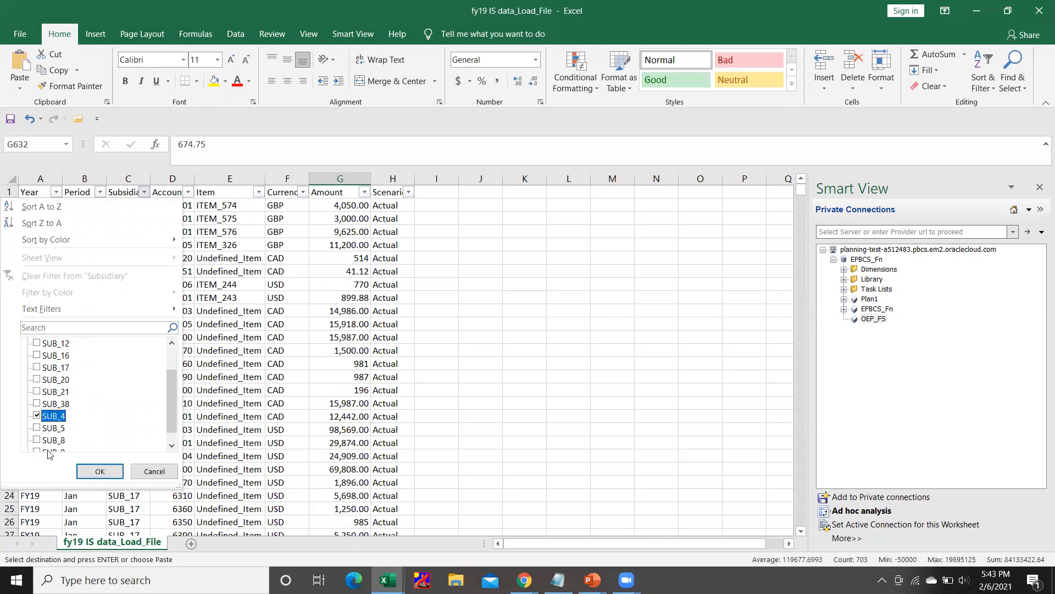
left_click(97, 472)
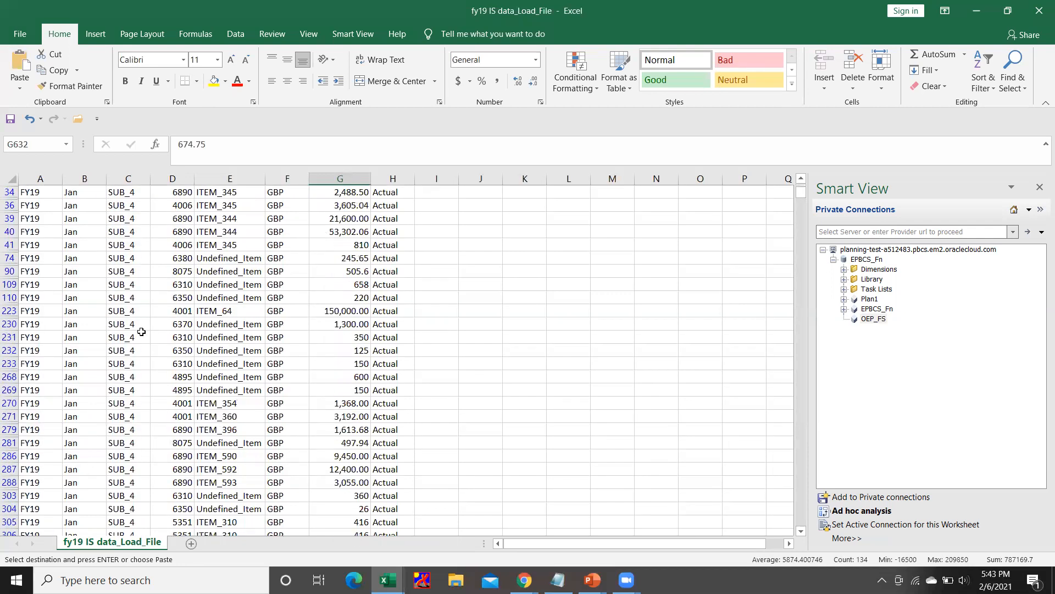
left_click(171, 323)
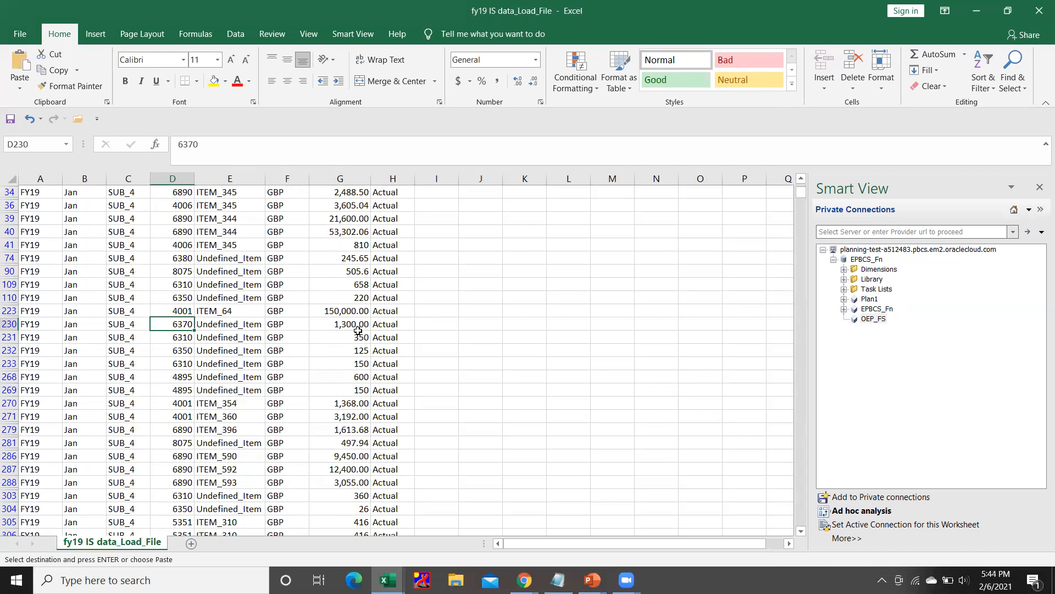
Step: Switch to the NSPB Data Load ad hoc grid and change the subsidiary member in F1 to SUB_4
key("alt+Tab")
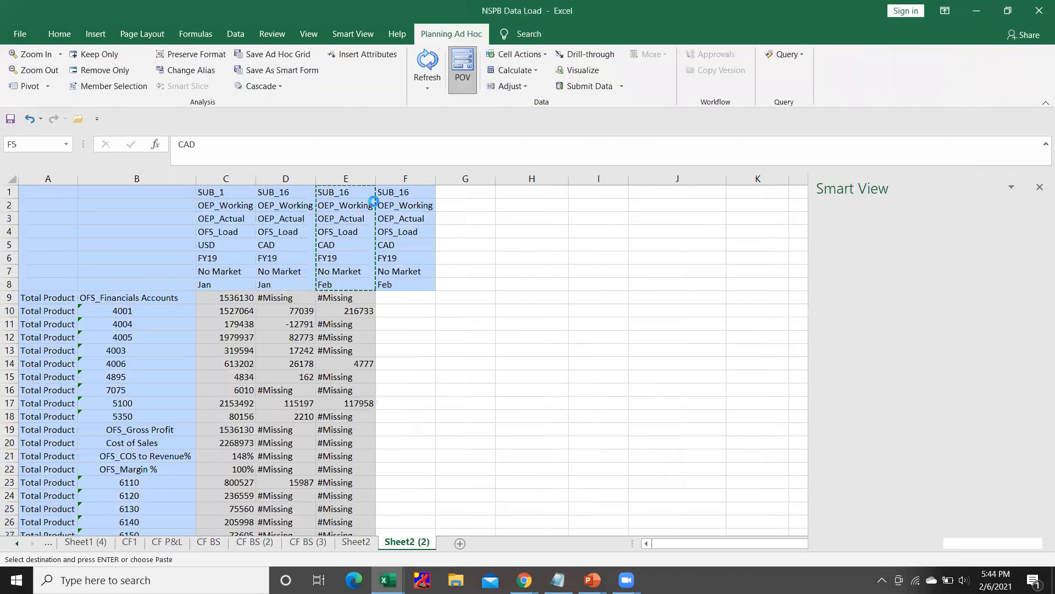
left_click(393, 192)
left_click(233, 142)
key("BackSpace")
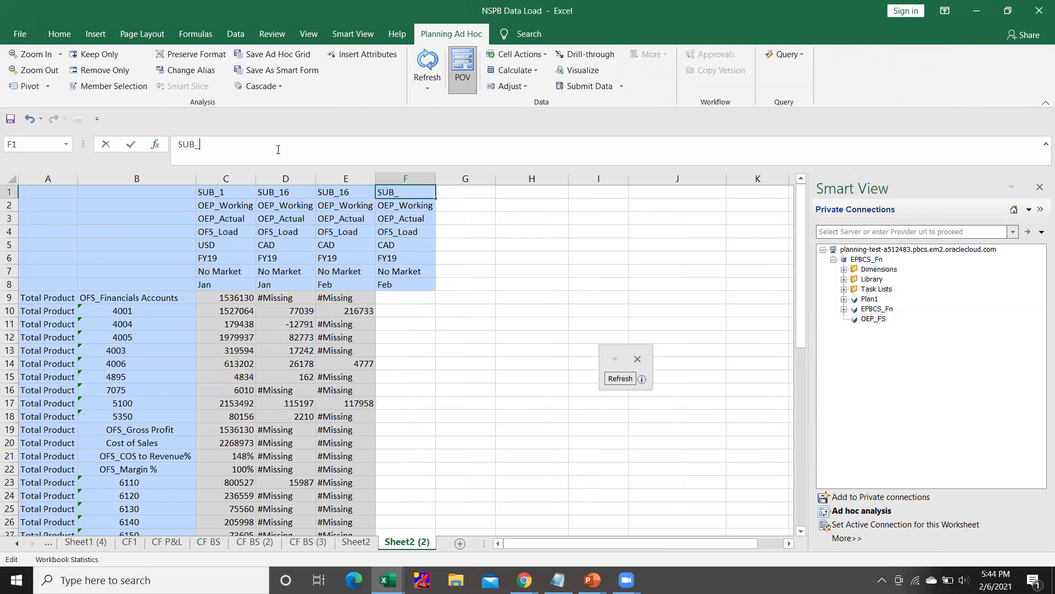
type("4")
key("Return")
Step: Set the currency member in F5 of the ad hoc grid to GBP
key("Down")
key("Down")
key("Down")
type("g")
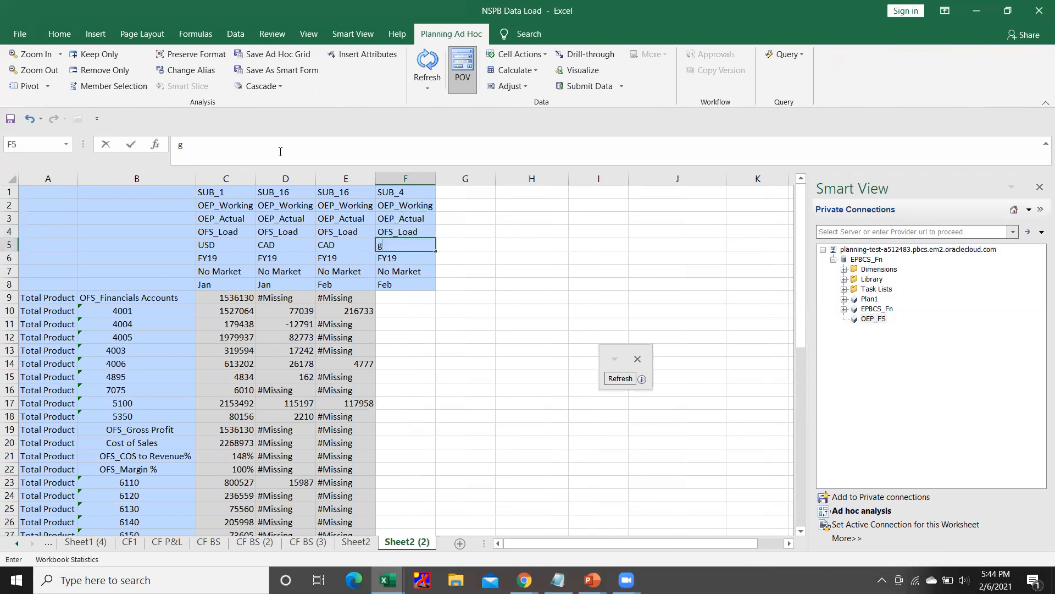
type("BP")
key("Return")
Step: Set the period member in F8 to Jan and refresh the ad hoc grid
key("Down")
key("Down")
key("alt+Tab")
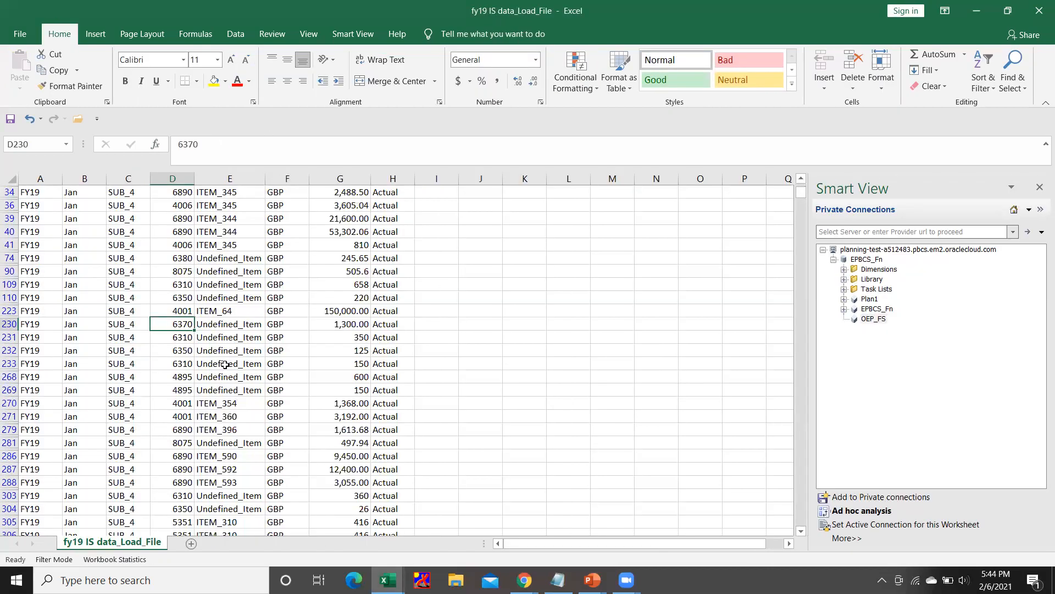
key("alt+Tab")
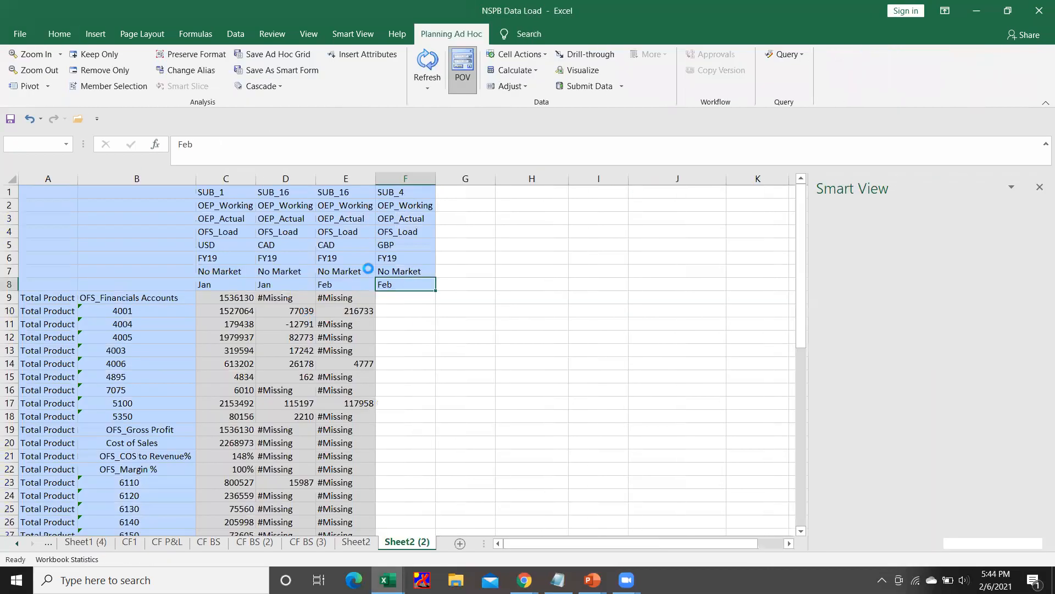
type("Jan")
key("Return")
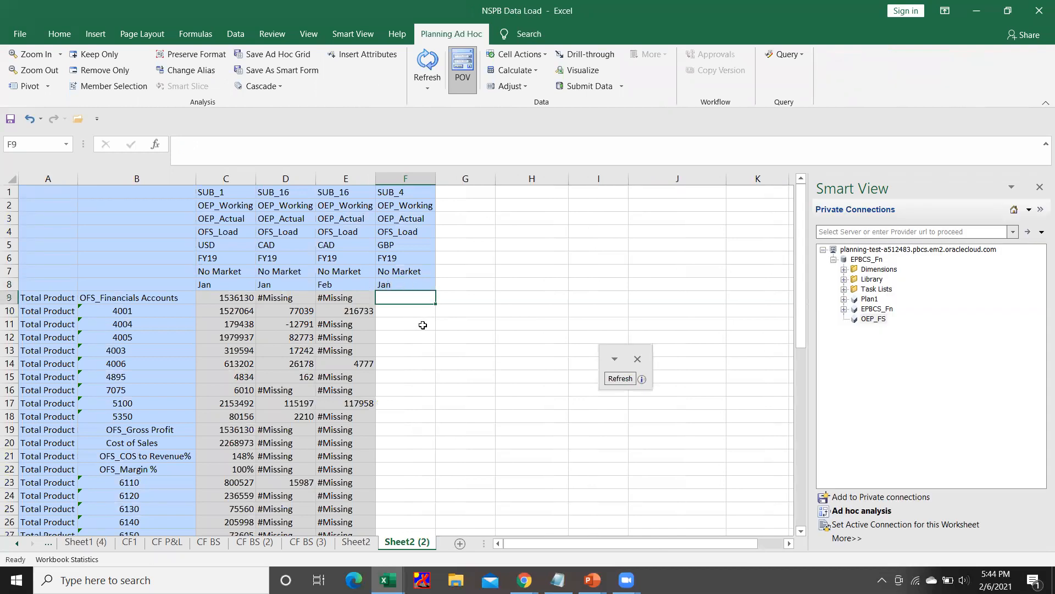
left_click(623, 380)
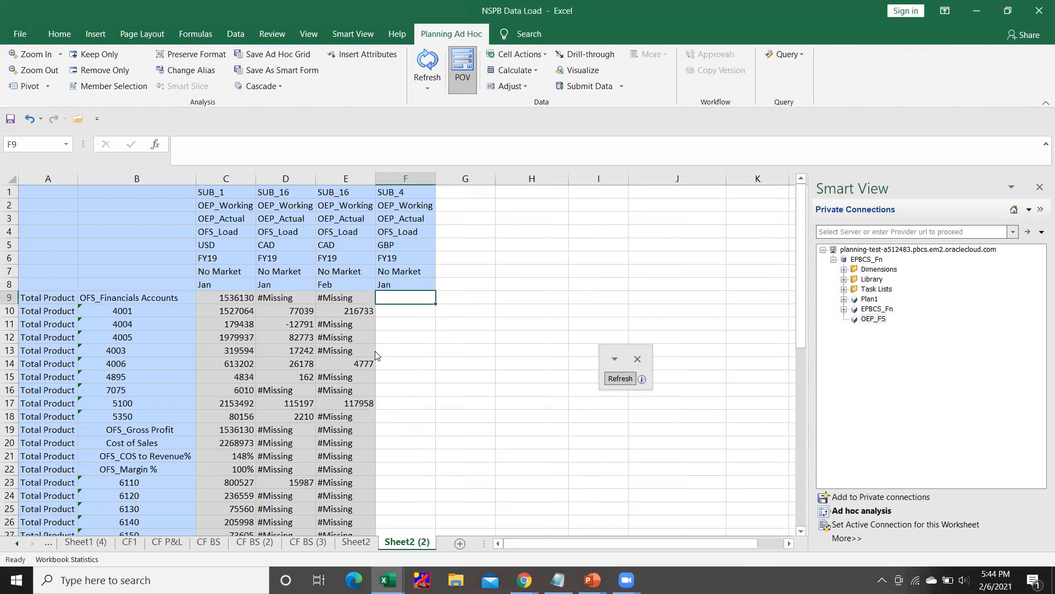
Step: Compare the load file's SUB_4 Jan amount for account 6370 with the matching value in column F of the ad hoc grid
key("alt+Tab")
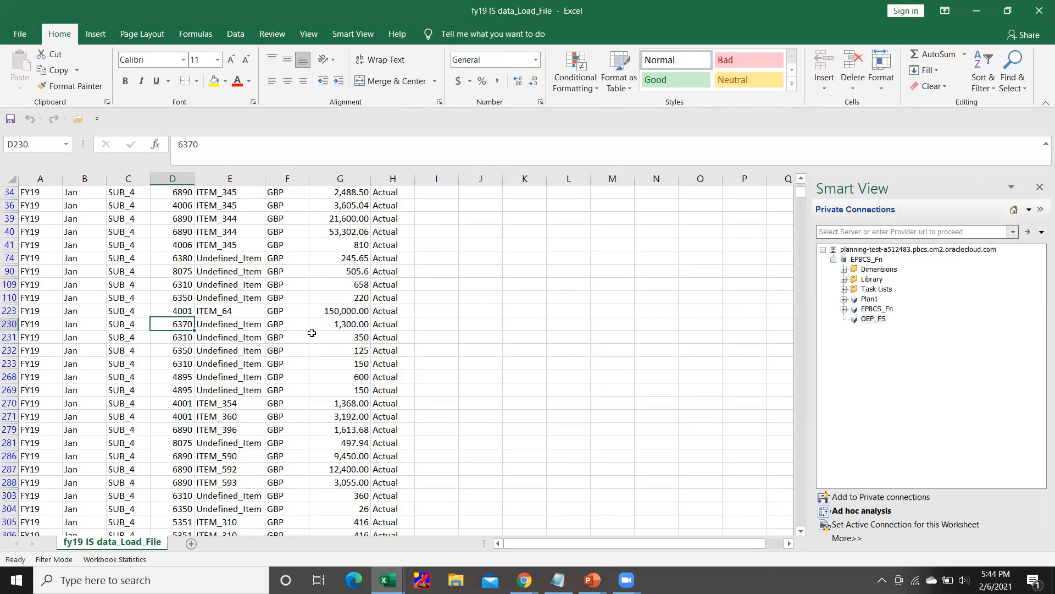
left_click(339, 326)
key("alt+Tab")
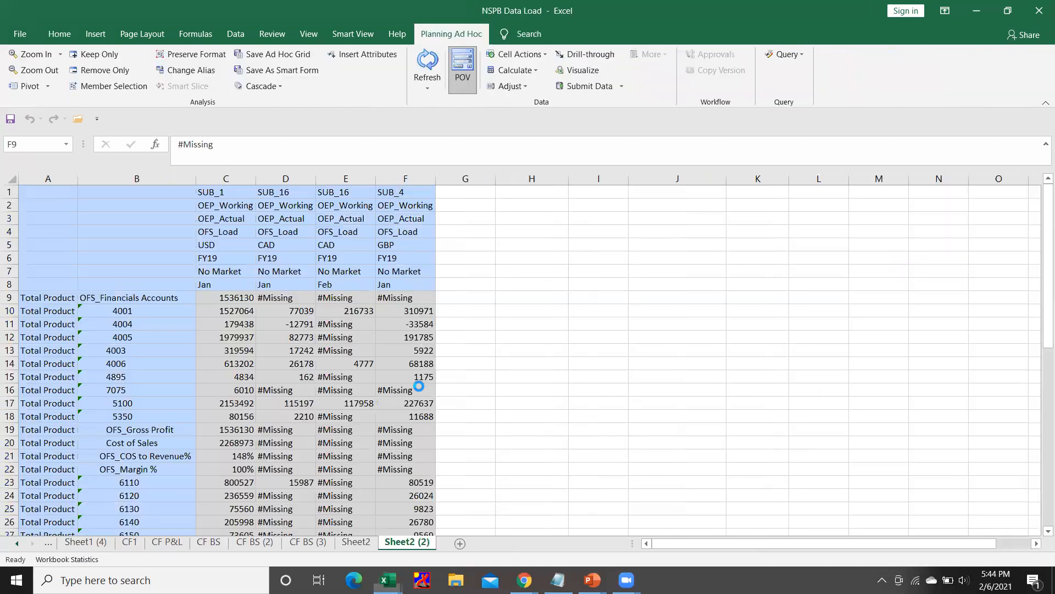
scroll(309, 446, "down", 3)
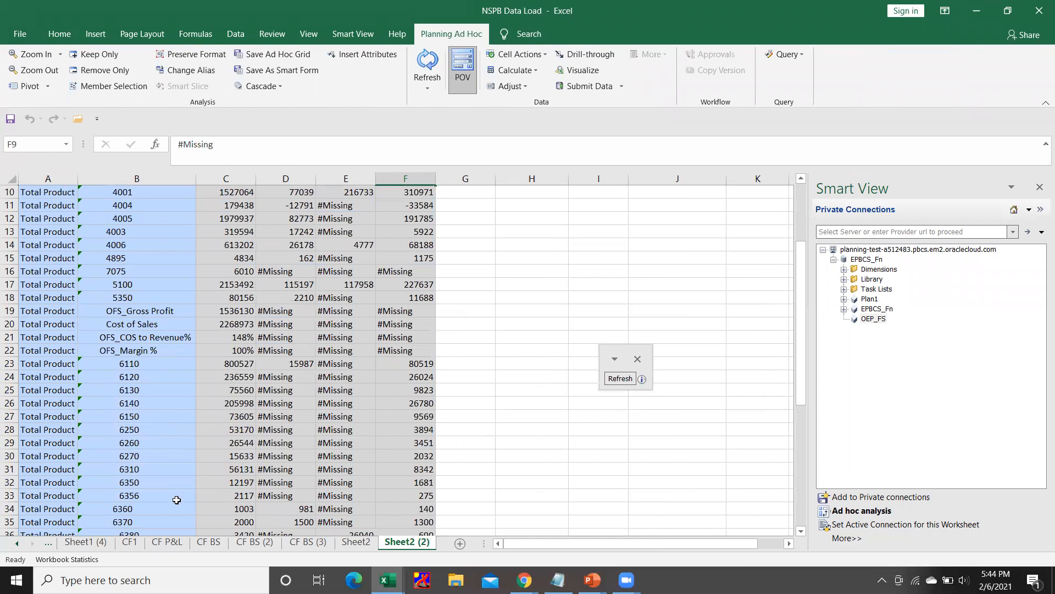
scroll(167, 502, "down", 1)
scroll(166, 502, "down", 1)
left_click(412, 482)
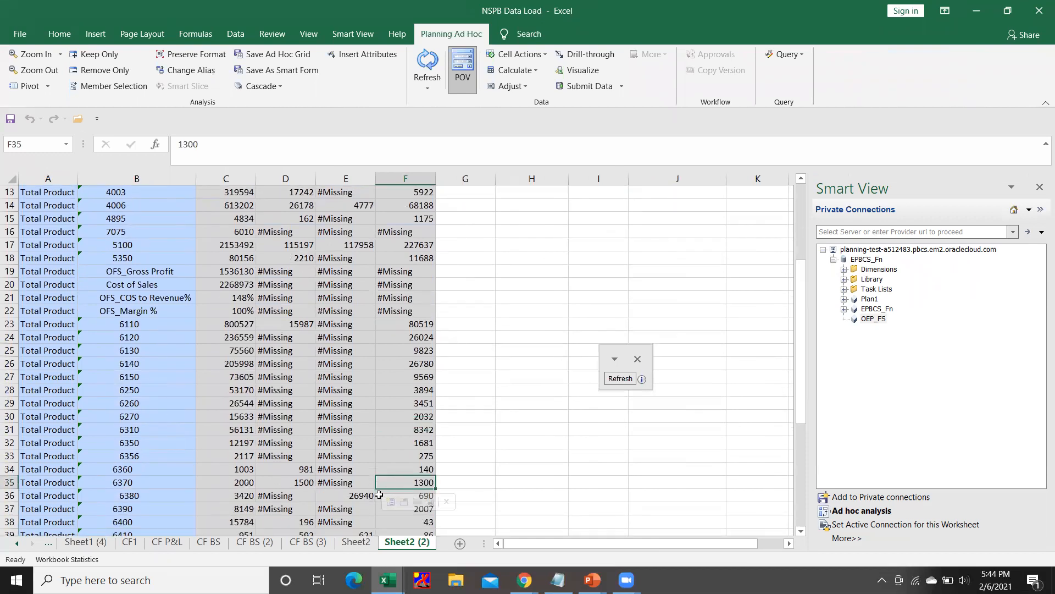
key("alt+Tab")
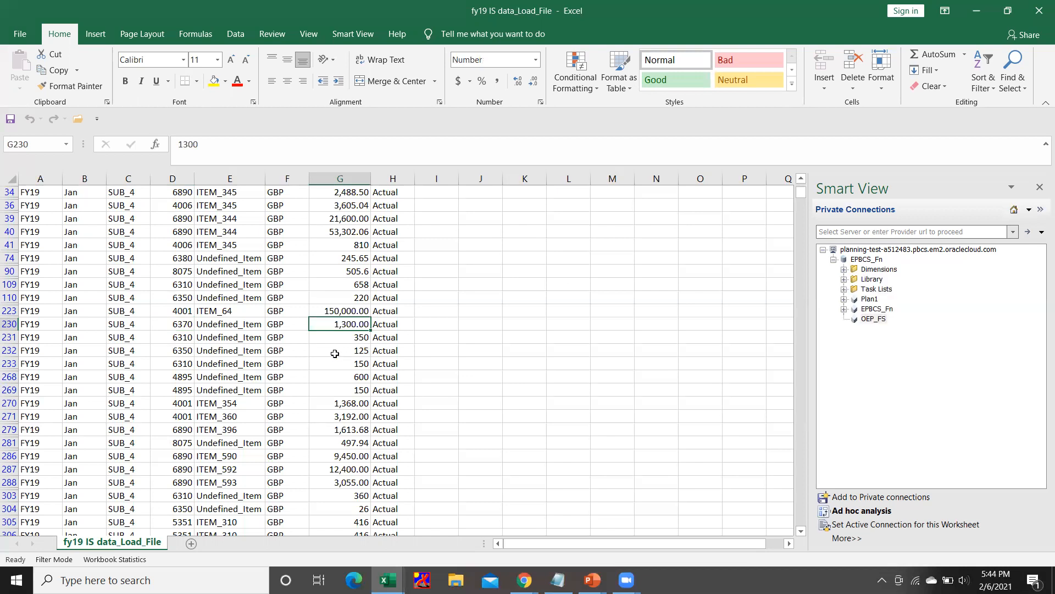
key("alt+Tab")
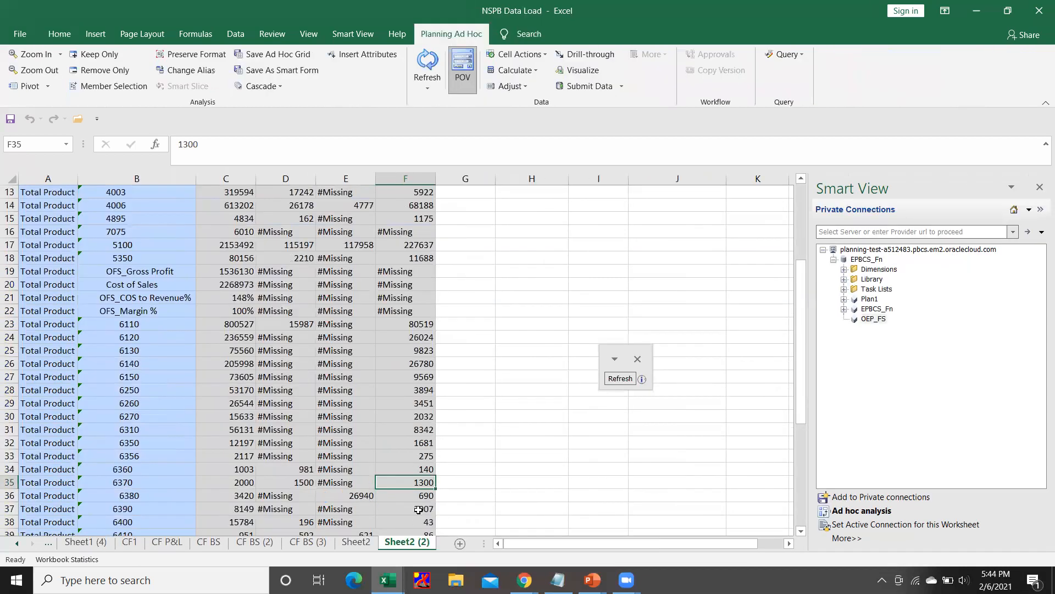
key("alt+Tab")
key("alt+Tab")
key("alt+Tab")
key("alt+Tab")
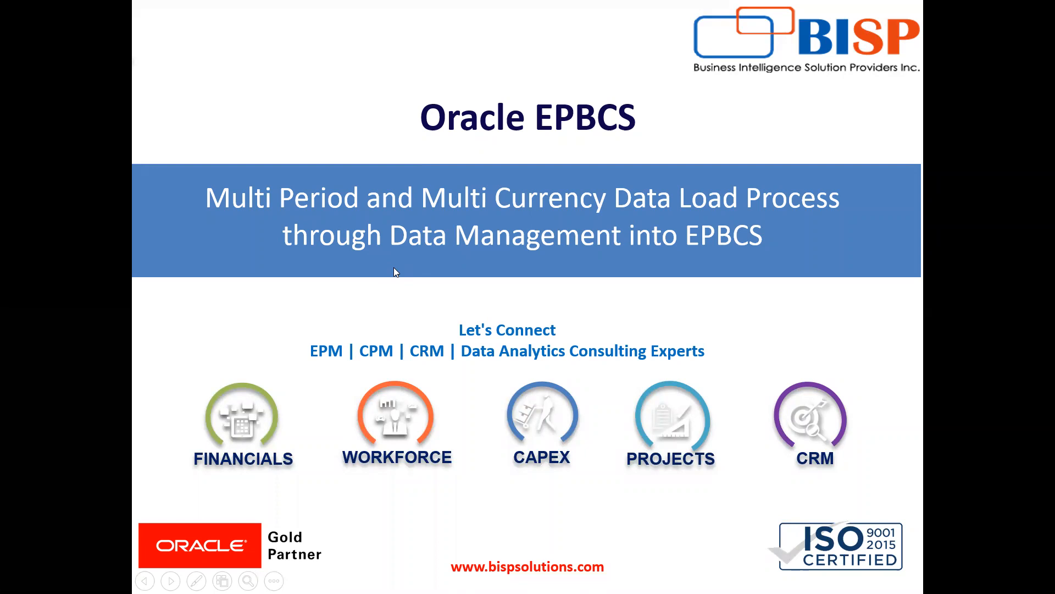
key("Right")
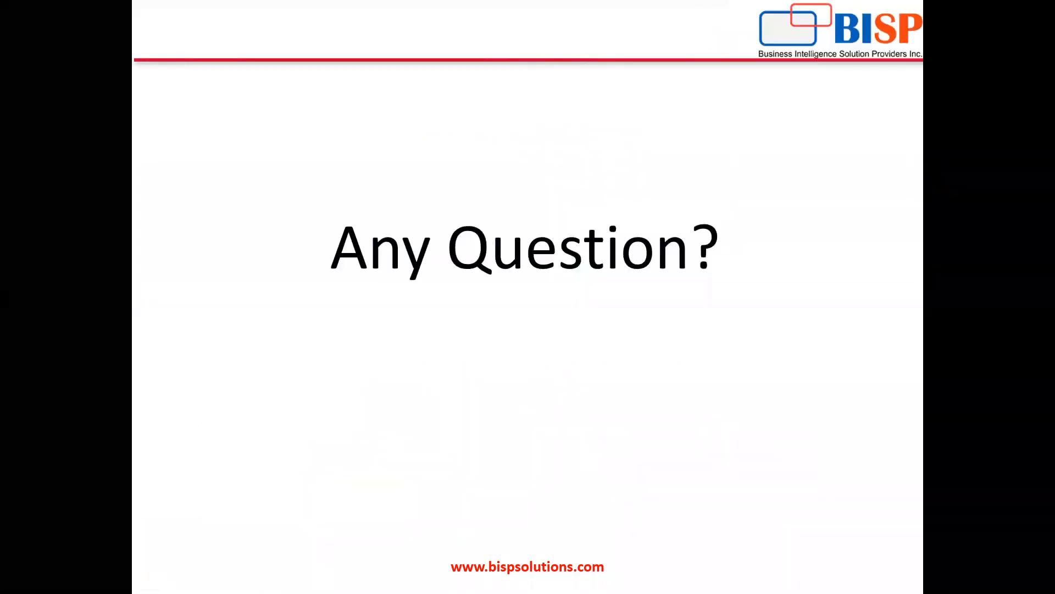